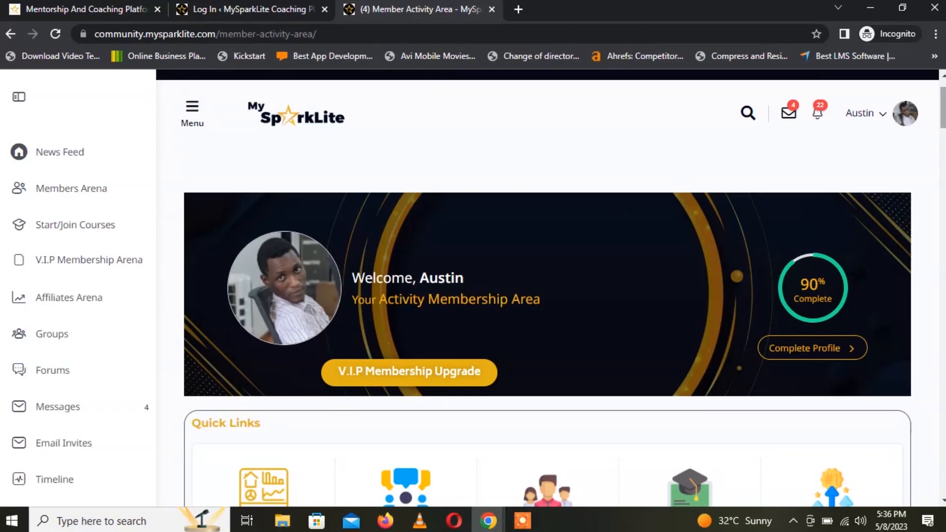
Step: Open the General Courses Dashboard from the V.I.P Membership section of the member activity area
scroll(550, 287, down, 1)
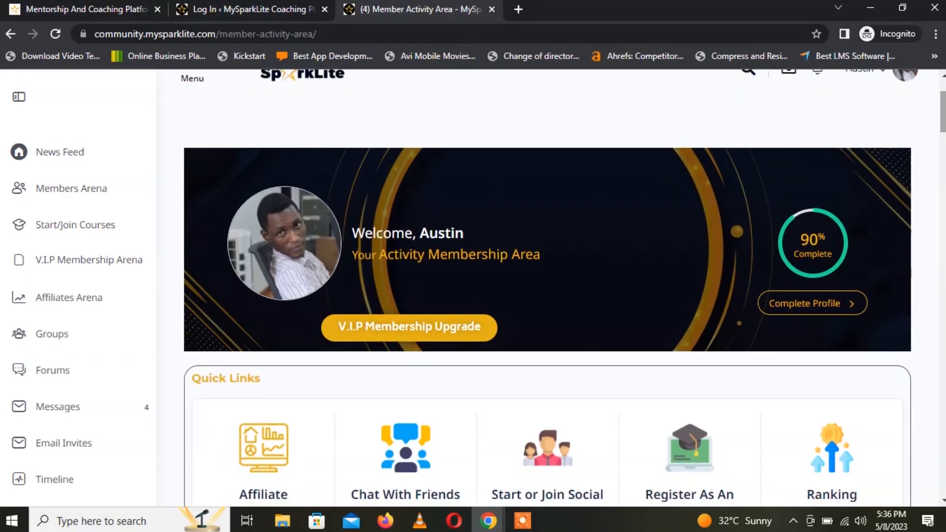
scroll(551, 287, up, 3)
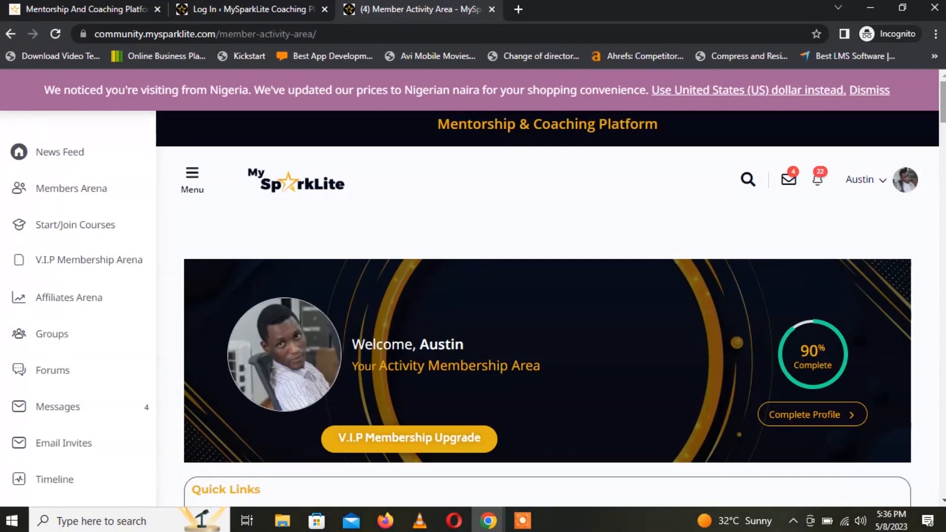
scroll(547, 296, down, 2)
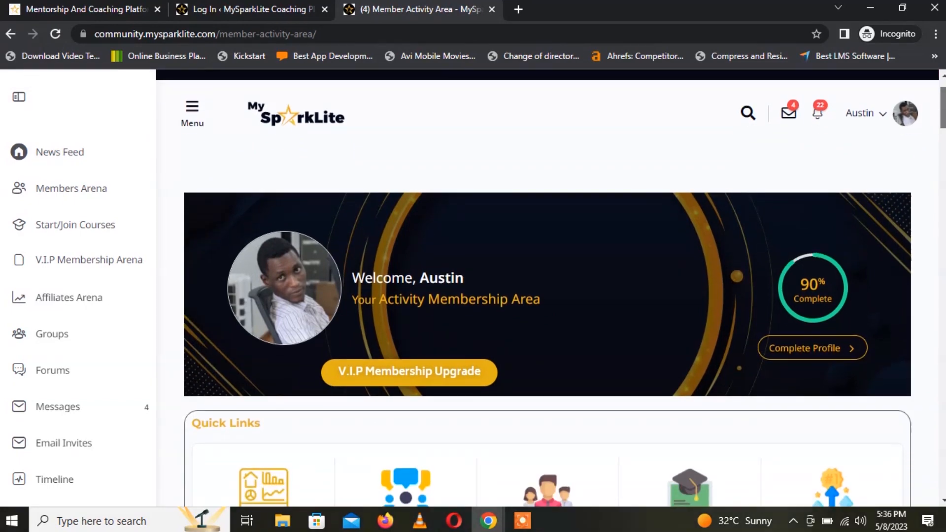
scroll(547, 296, down, 3)
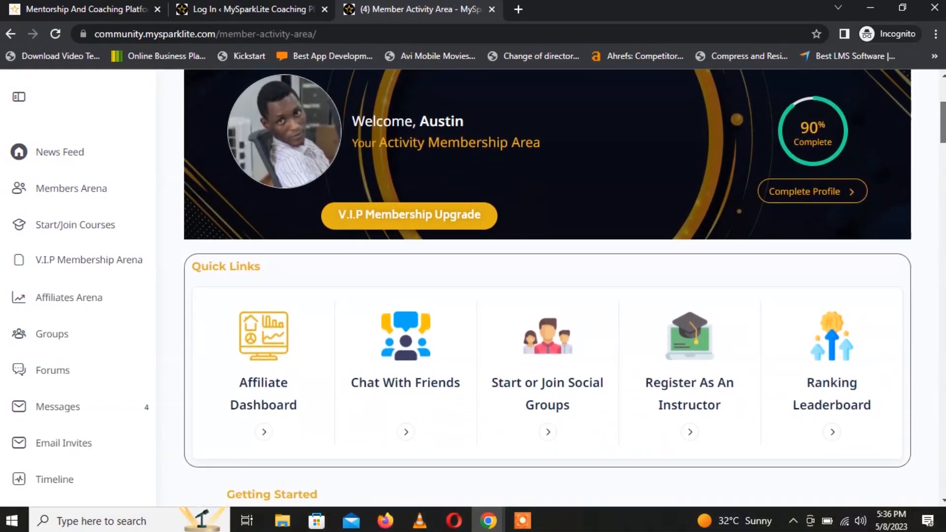
scroll(546, 296, down, 1)
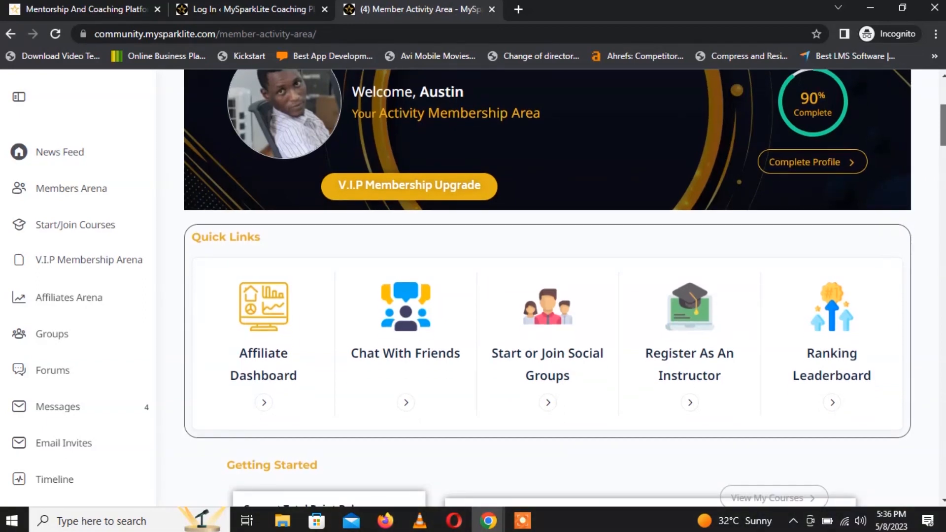
scroll(679, 344, down, 2)
mouse_move(692, 281)
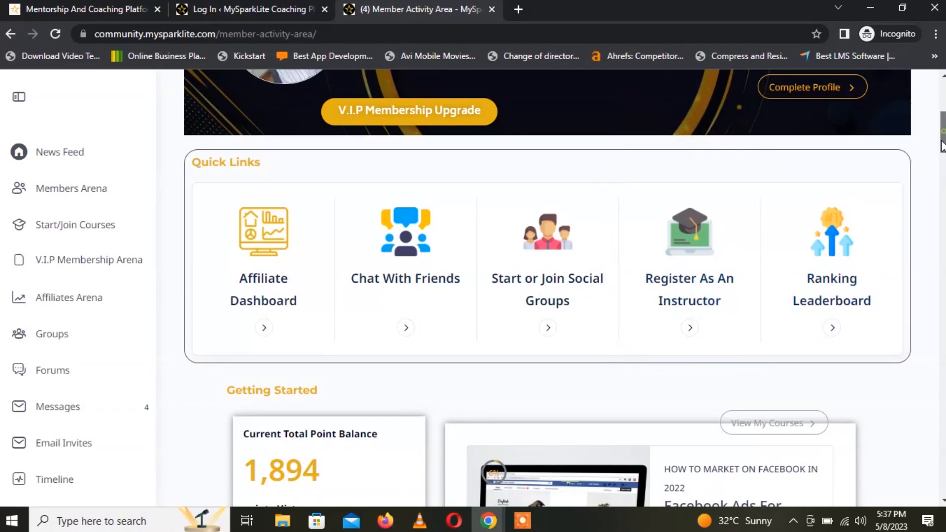
mouse_move(942, 138)
mouse_down()
mouse_move(942, 202)
mouse_move(942, 136)
mouse_move(942, 145)
mouse_up()
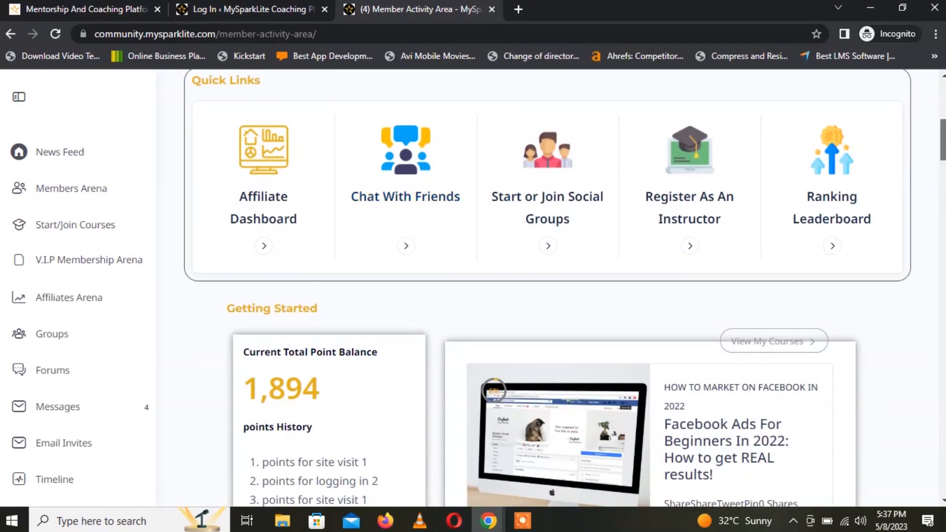
drag(942, 143, 942, 241)
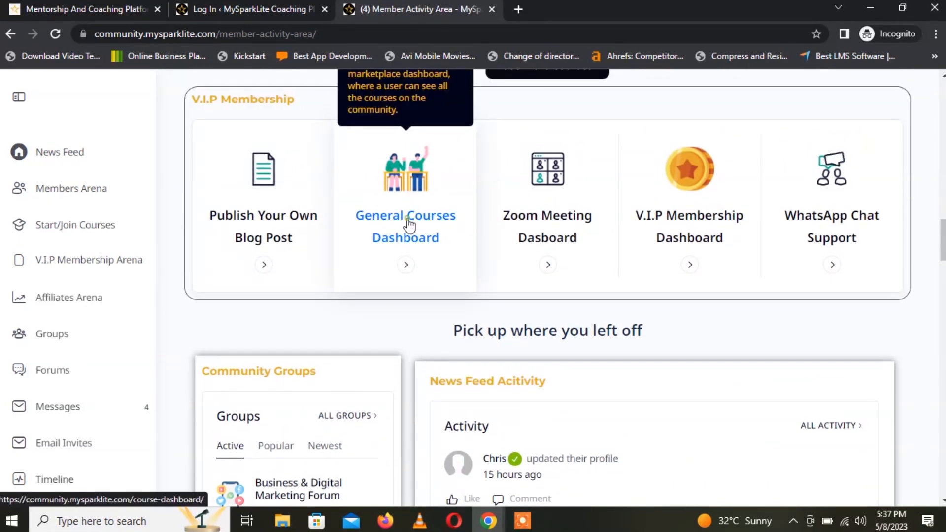
click(409, 225)
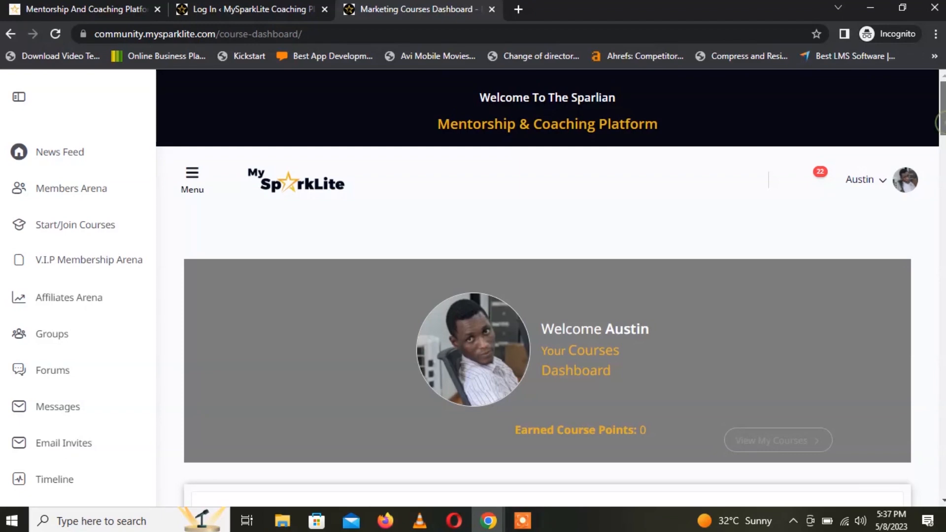
Step: Open the Register As An Instructor page from the courses dashboard
scroll(943, 157, down, 4)
drag(944, 157, 944, 164)
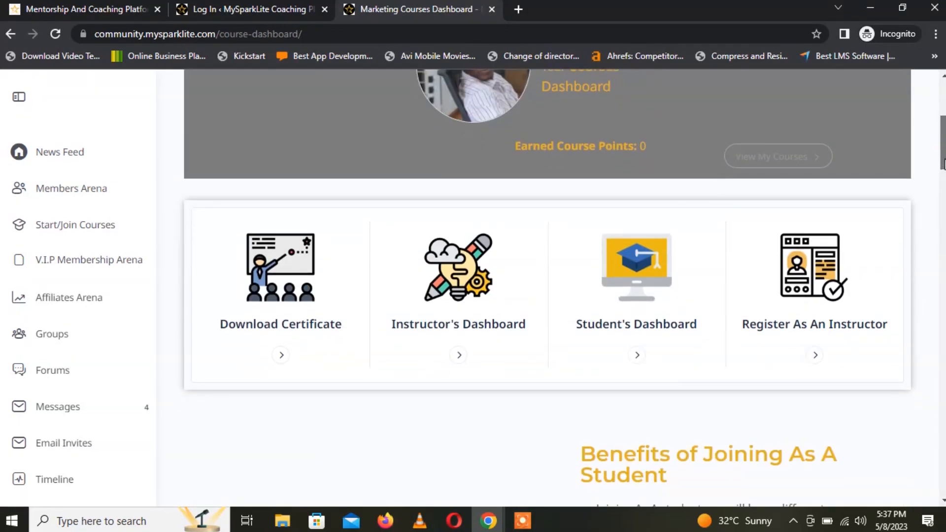
mouse_move(449, 291)
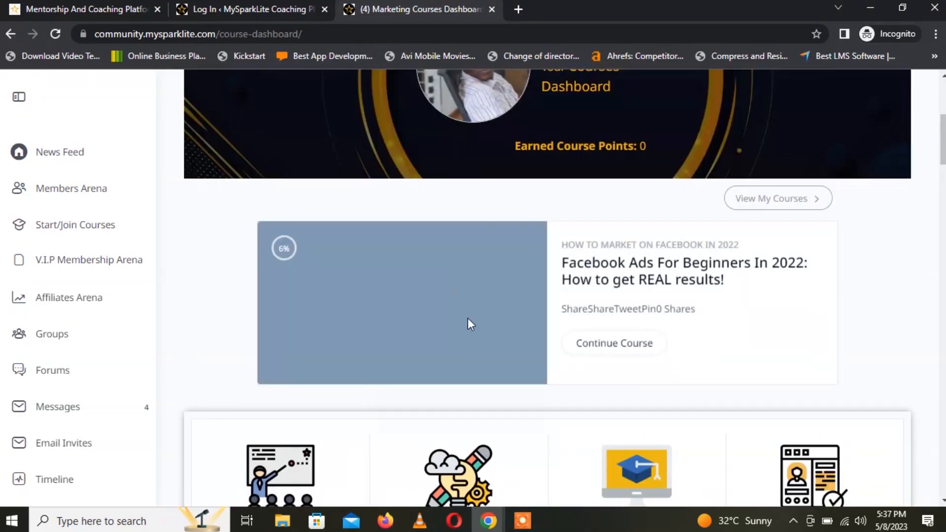
scroll(443, 247, down, 6)
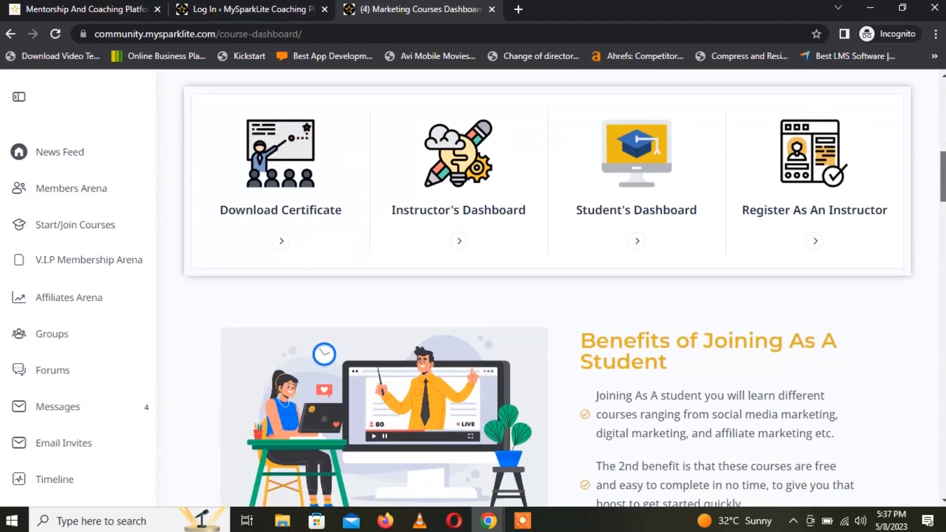
mouse_move(453, 190)
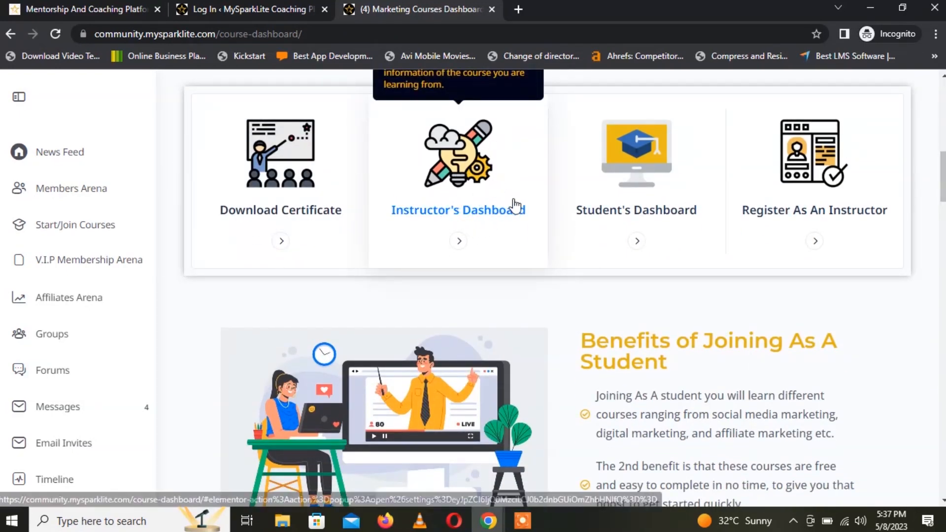
mouse_move(625, 197)
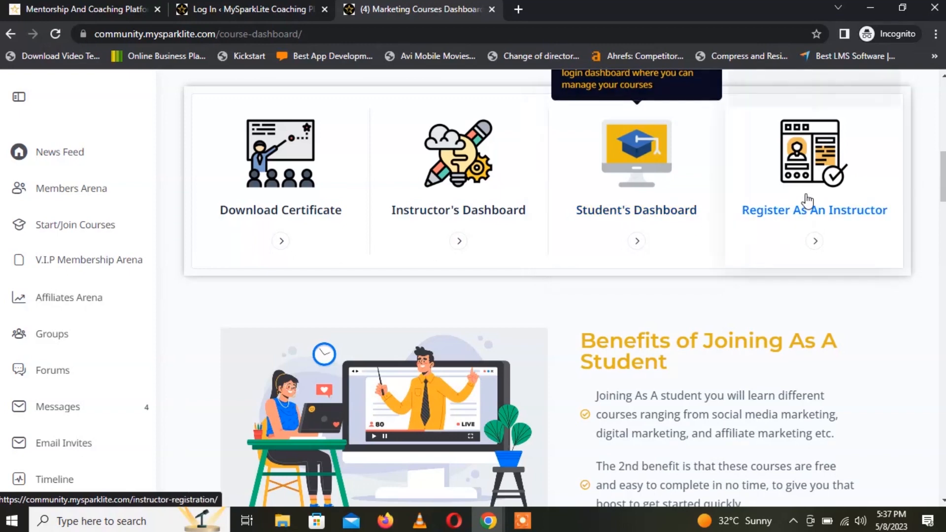
mouse_move(805, 180)
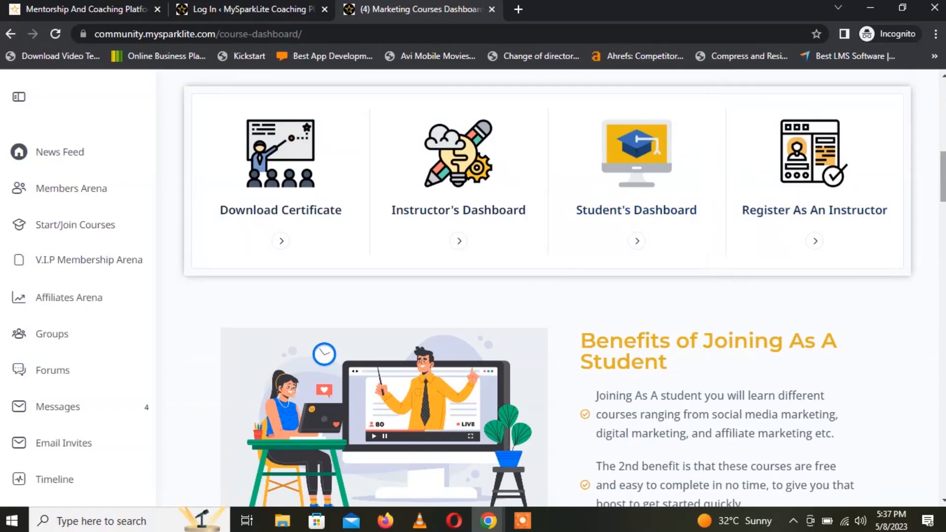
scroll(941, 177, up, 2)
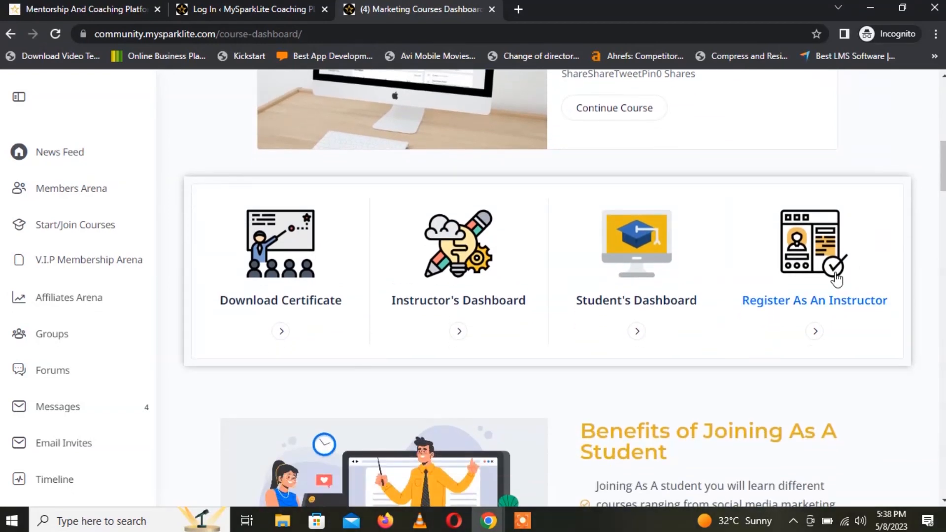
mouse_move(830, 251)
click(814, 302)
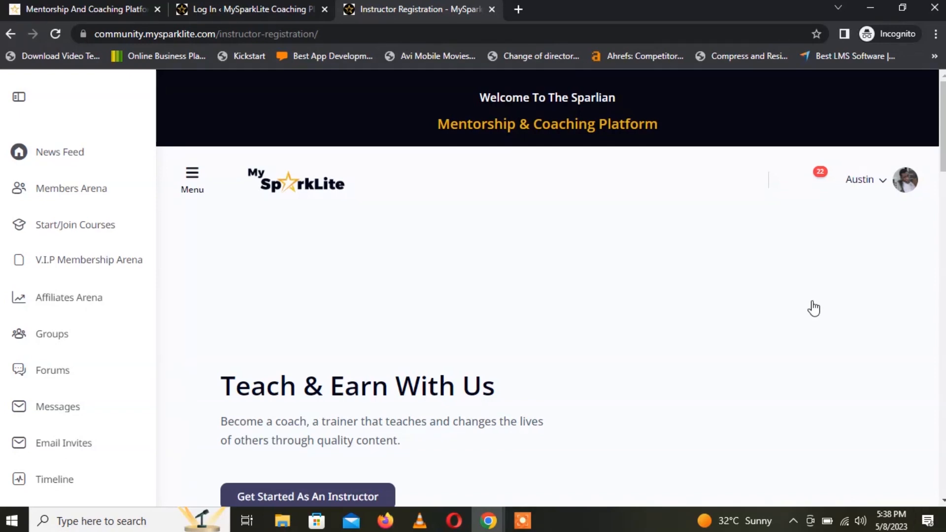
Step: Use Get Started As An Instructor to reach the Steps To Get Started section of the registration page
drag(942, 148, 945, 201)
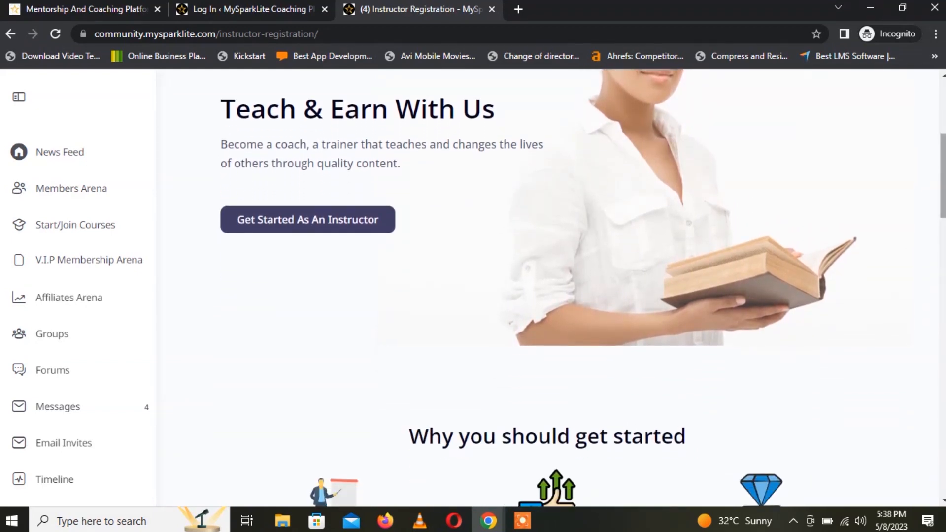
click(336, 216)
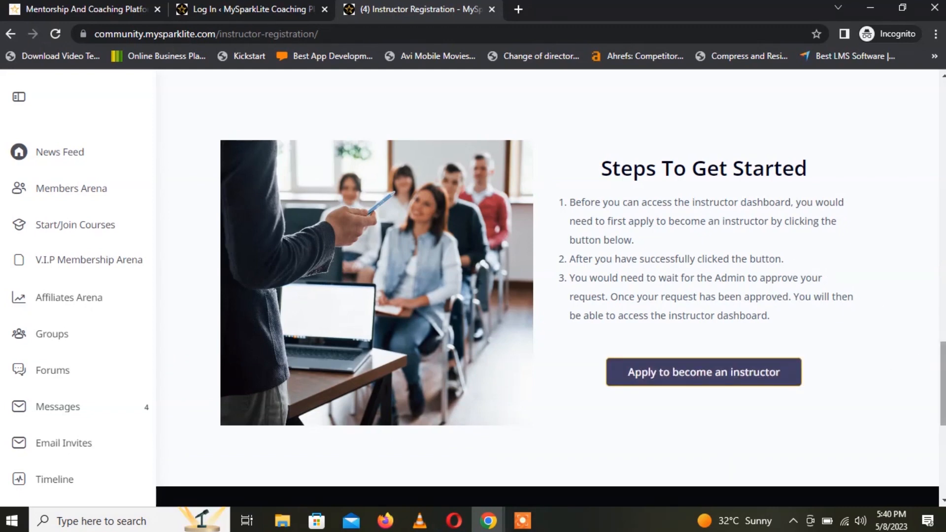
Step: Review the instructor registration page, including the Teach & Earn With Us introduction, the reasons to get started and the How To Get Started section
scroll(549, 288, up, 6)
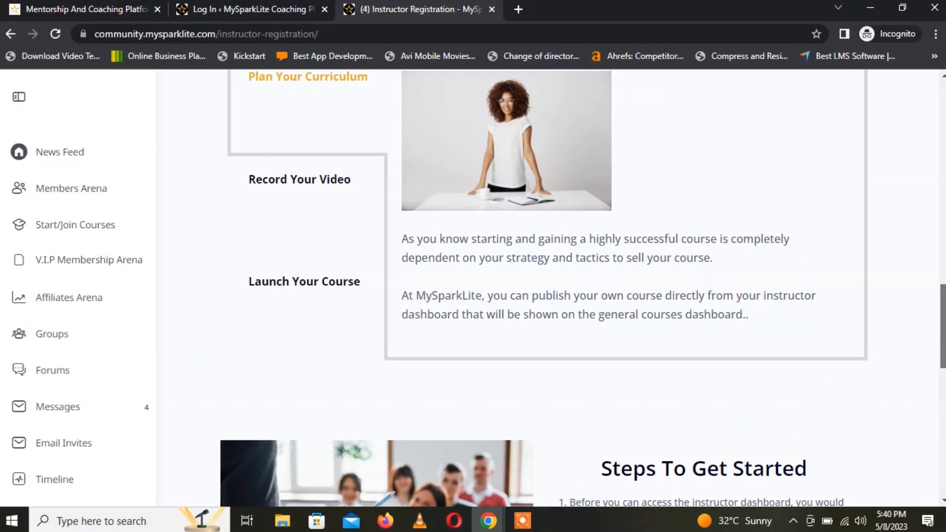
scroll(548, 288, up, 13)
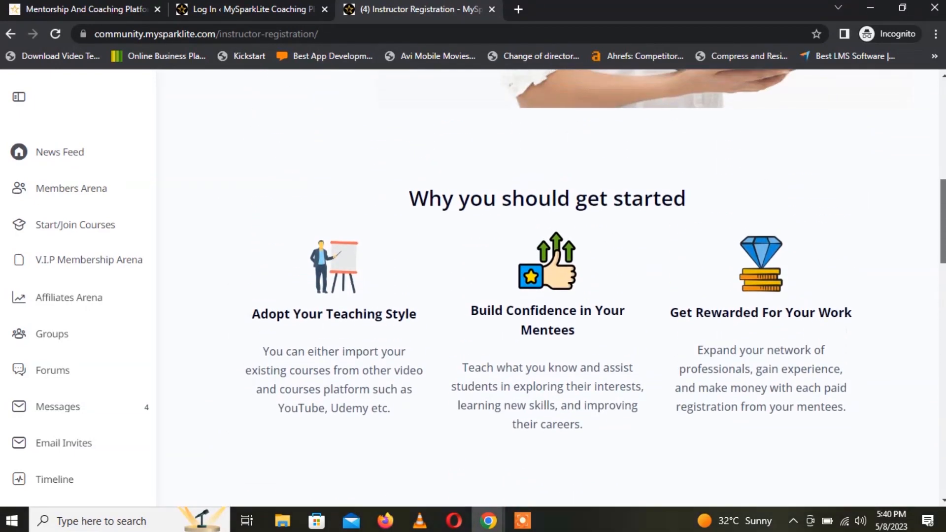
scroll(548, 288, up, 4)
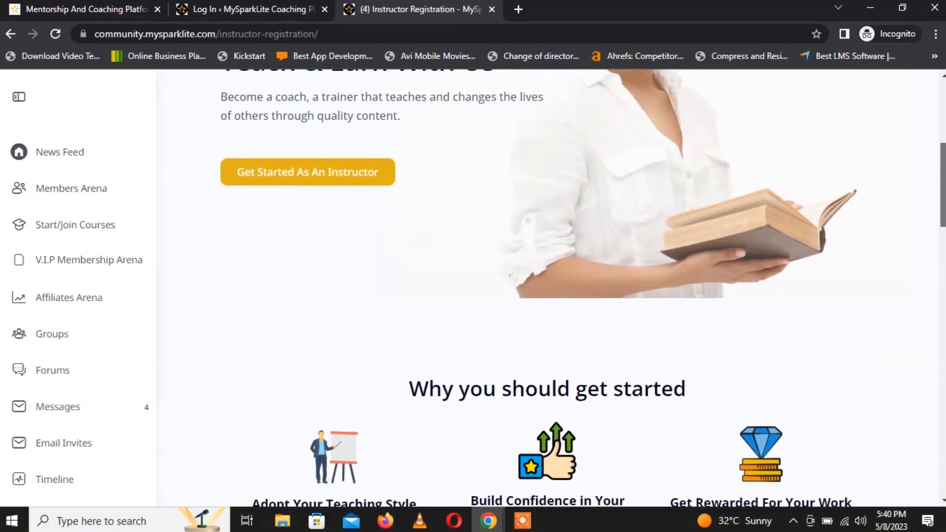
scroll(548, 288, up, 2)
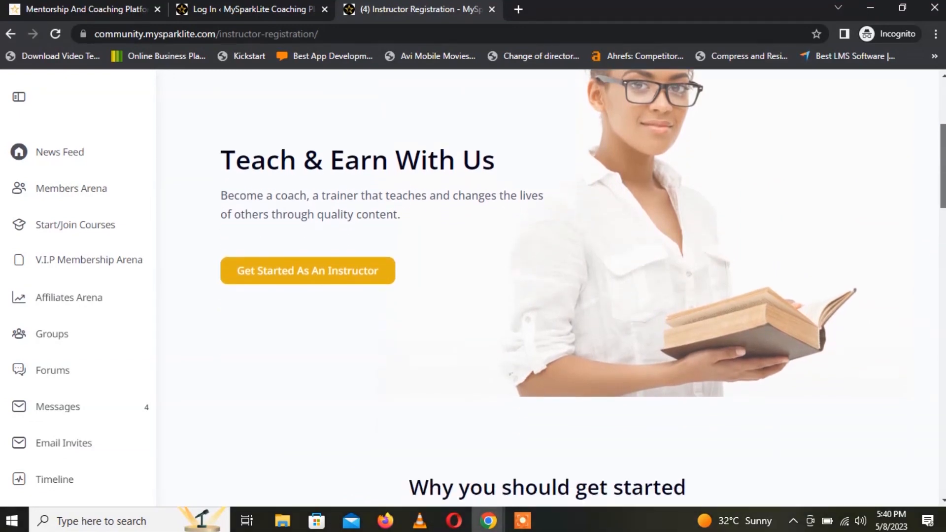
scroll(548, 288, down, 1)
scroll(548, 288, up, 2)
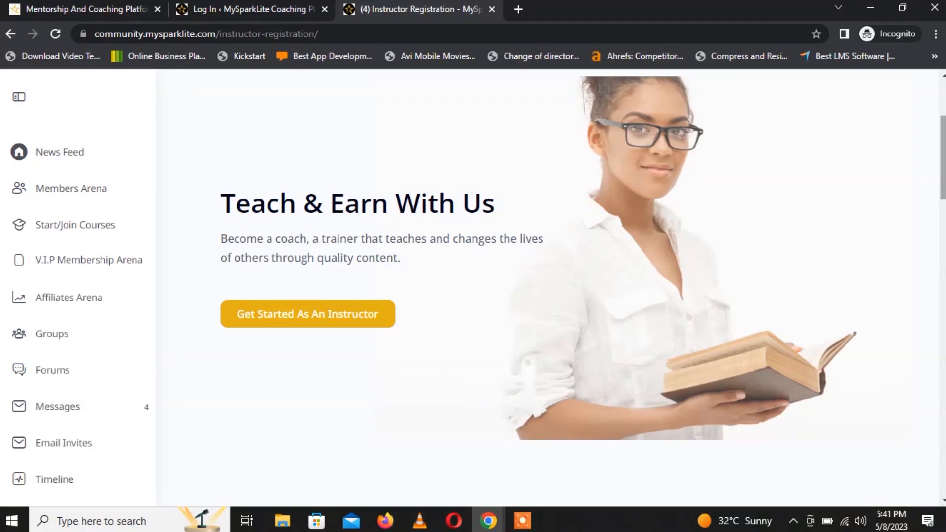
scroll(547, 288, up, 4)
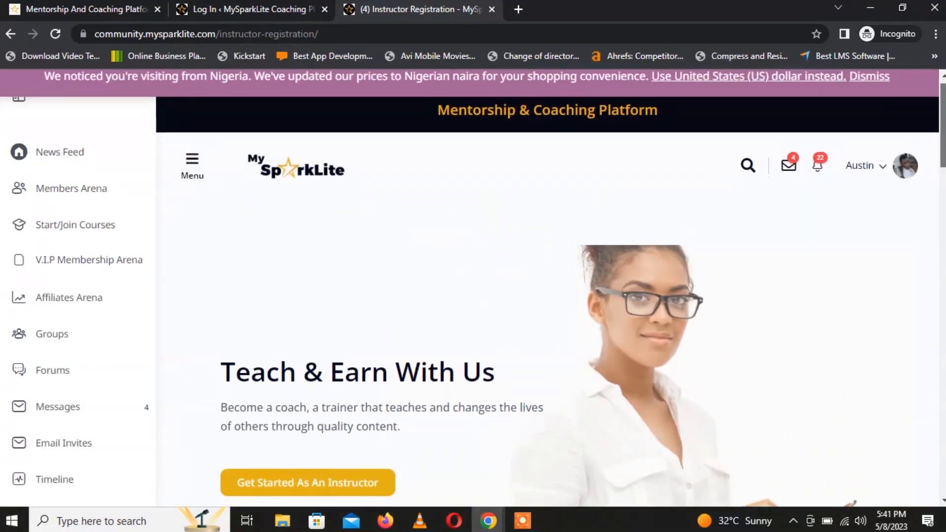
scroll(547, 288, down, 3)
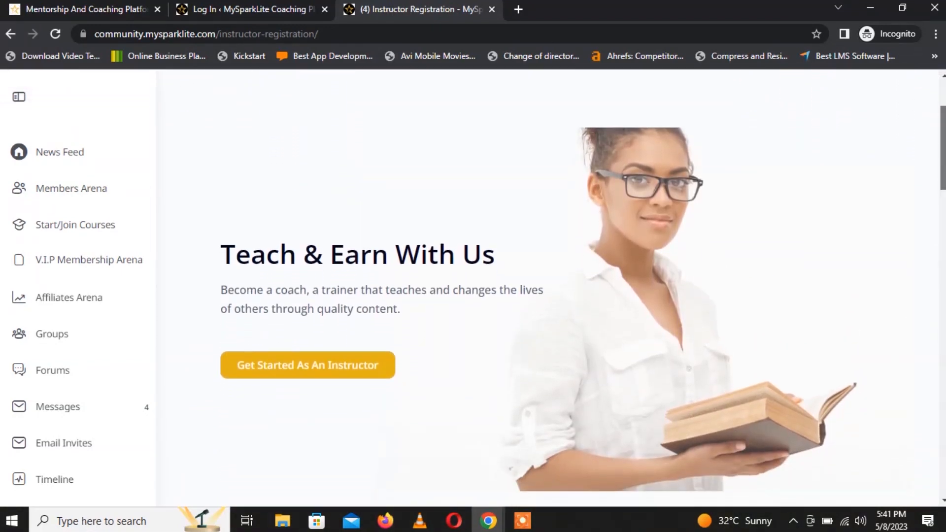
scroll(547, 288, down, 1)
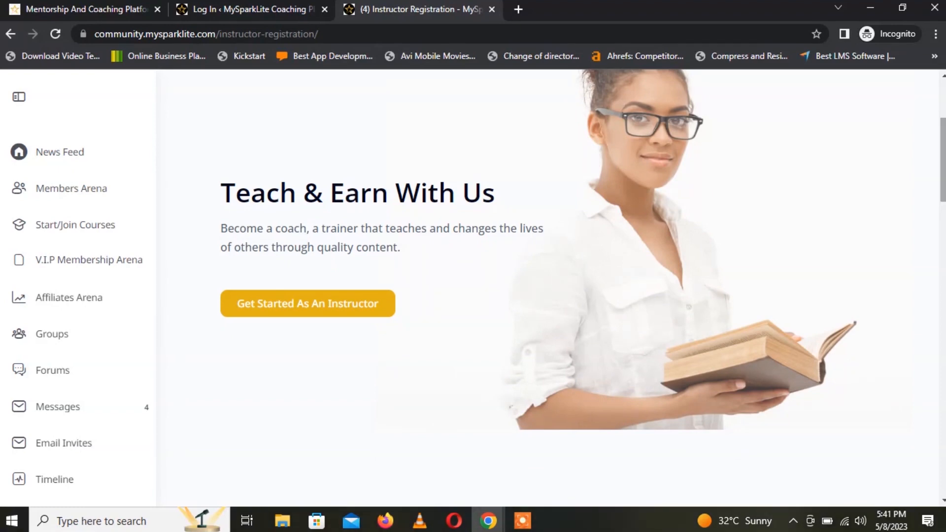
scroll(547, 288, down, 2)
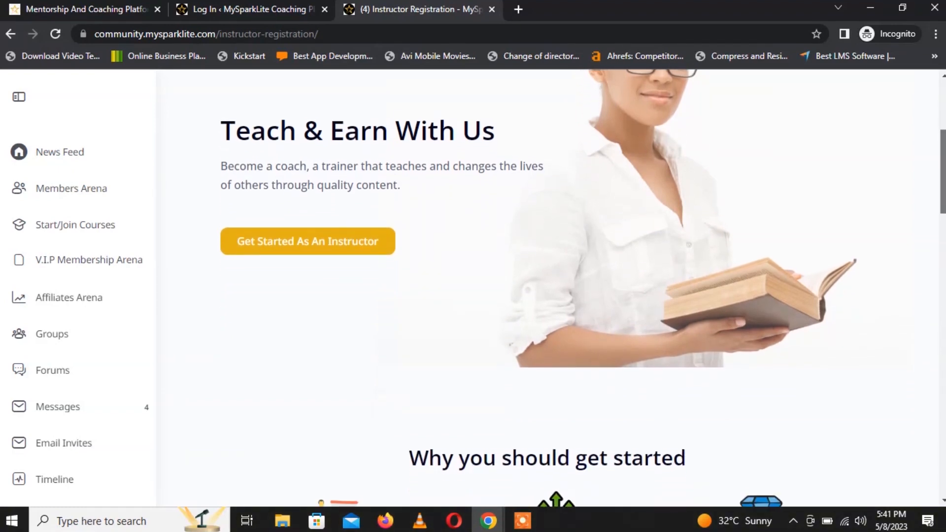
scroll(547, 289, down, 1)
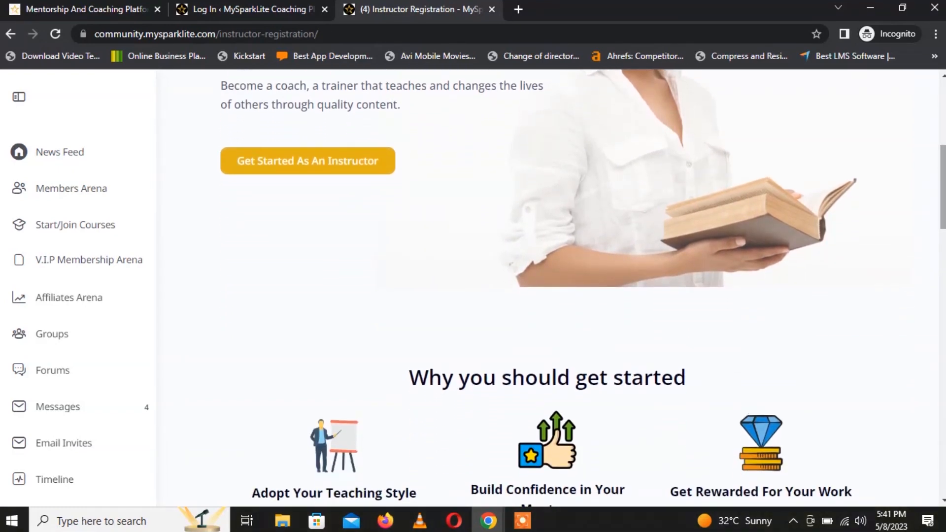
scroll(547, 288, down, 3)
scroll(546, 288, down, 2)
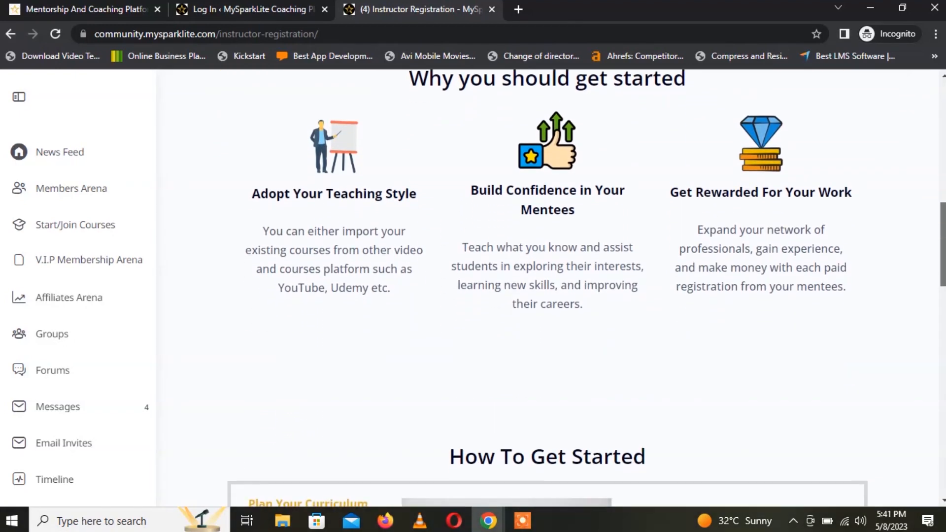
scroll(547, 288, down, 2)
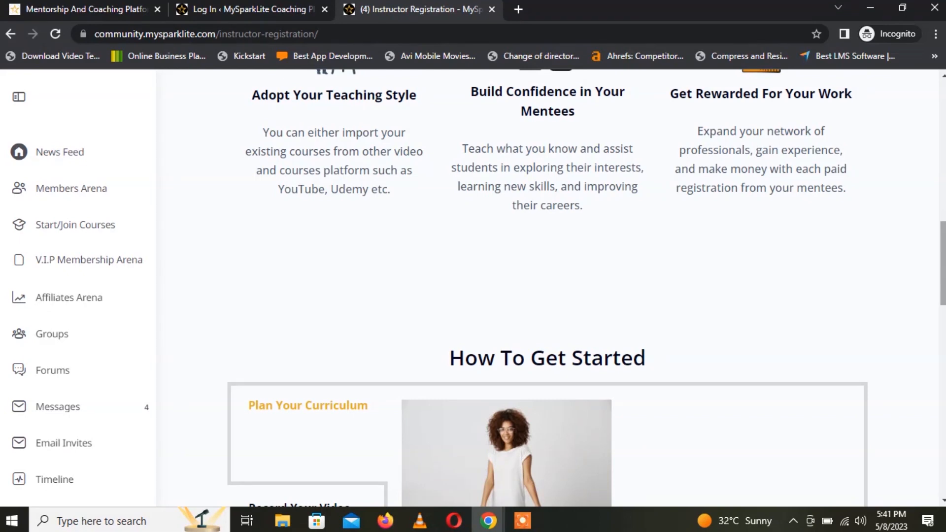
scroll(546, 288, up, 5)
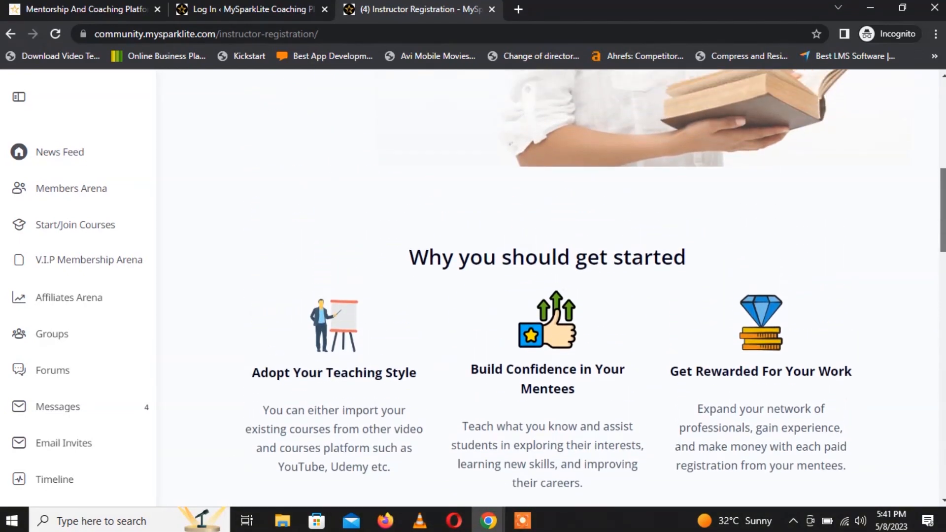
scroll(547, 288, up, 3)
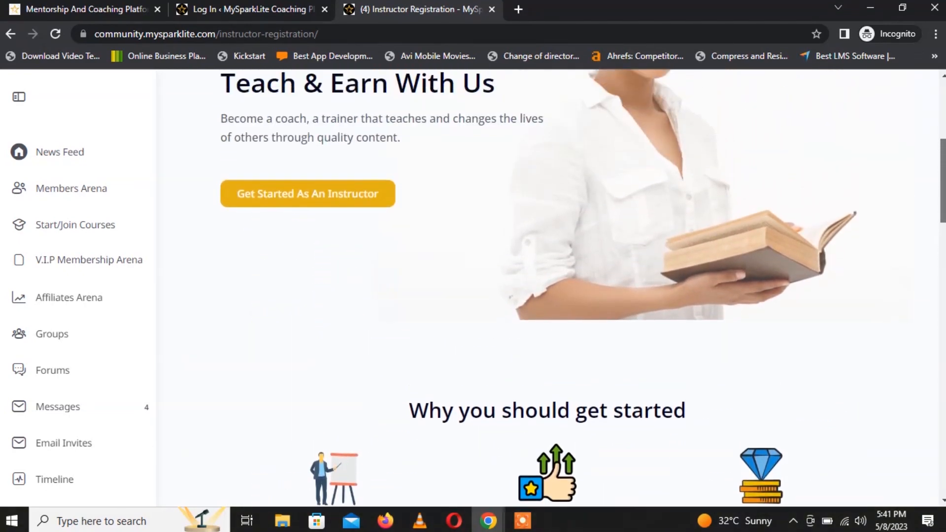
scroll(547, 288, up, 4)
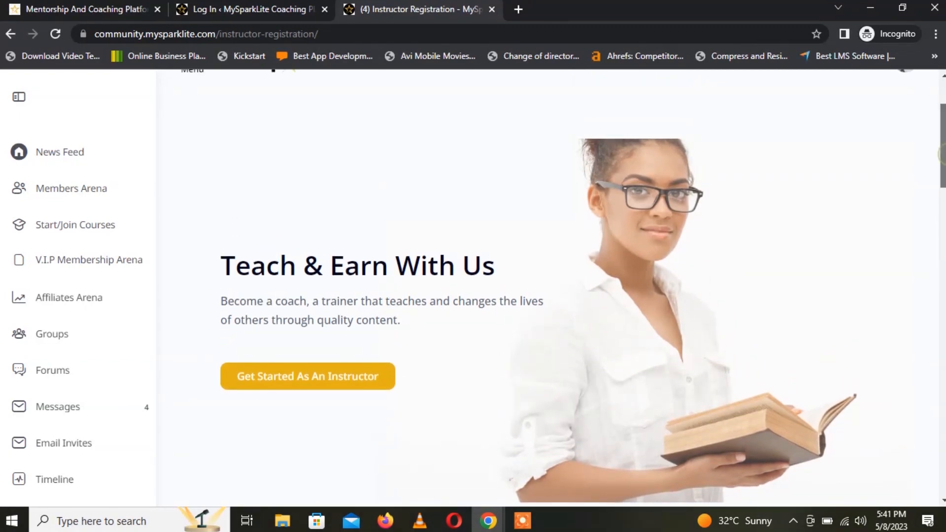
scroll(942, 163, down, 3)
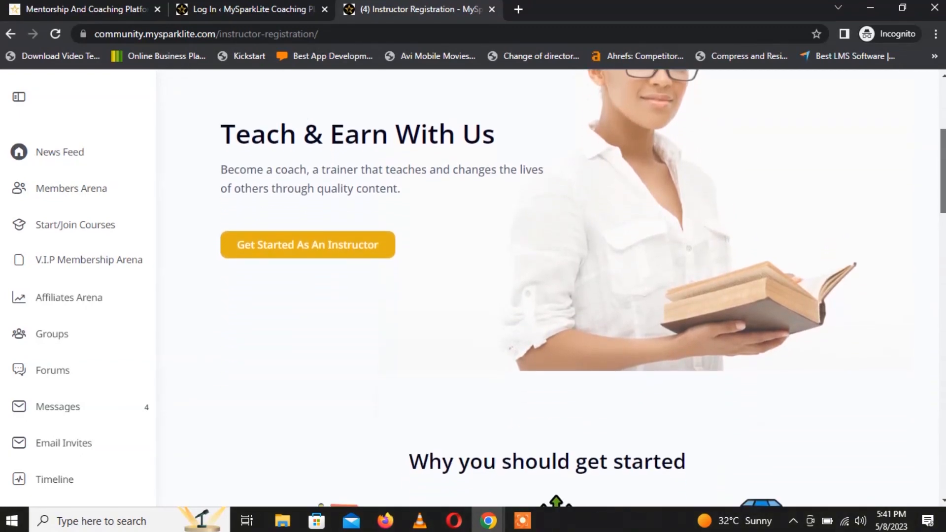
Step: Open the community's Groups directory from the Community links at the end of the instructor registration page
scroll(942, 163, up, 3)
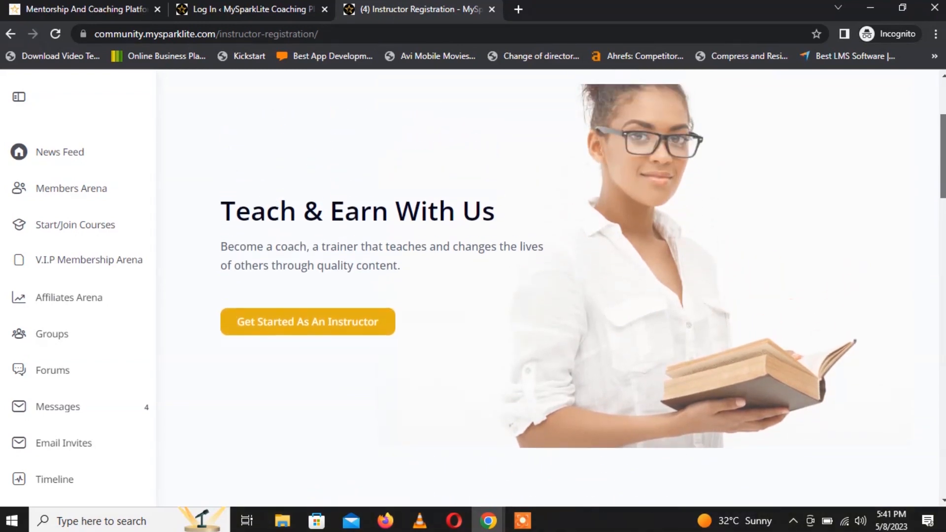
scroll(583, 288, down, 6)
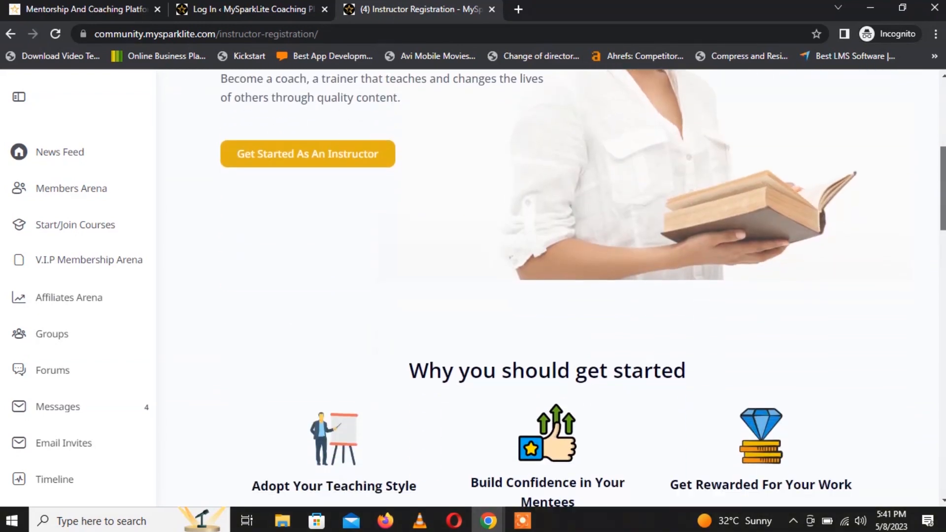
scroll(551, 288, down, 5)
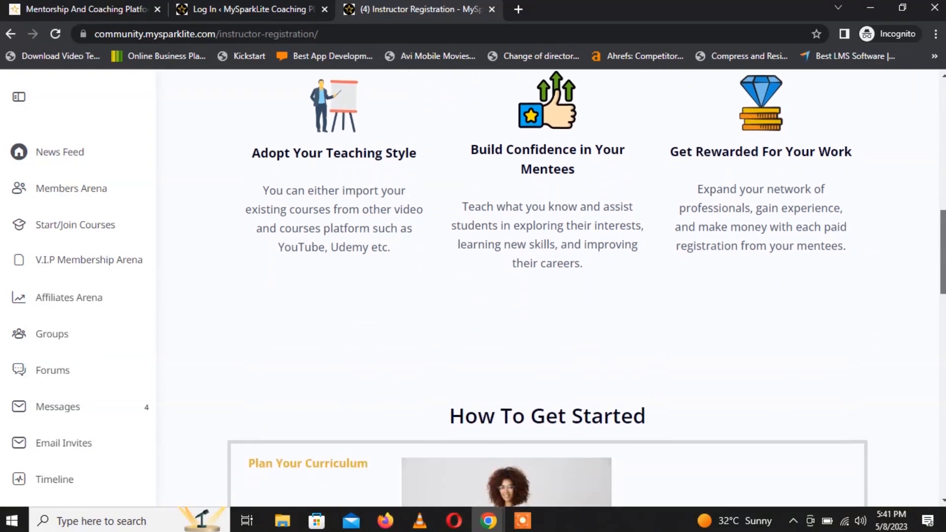
scroll(551, 288, down, 1)
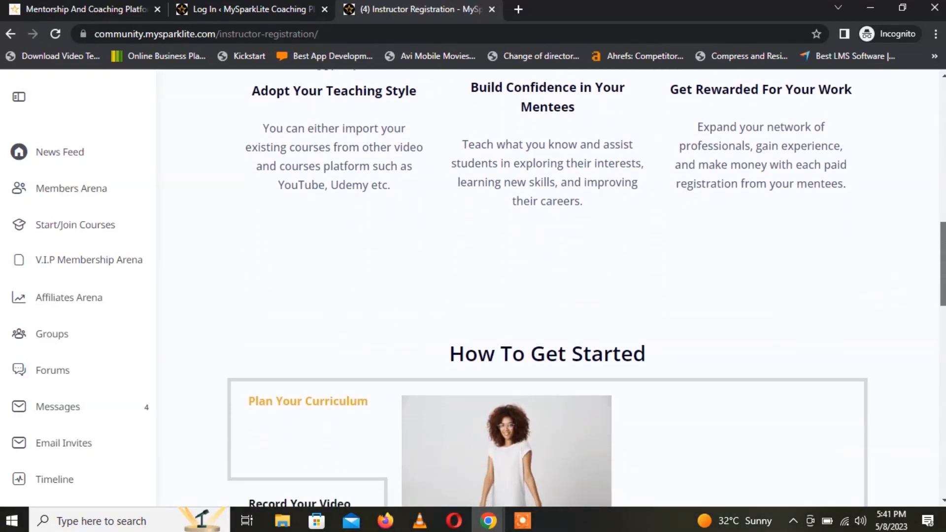
scroll(940, 392, down, 10)
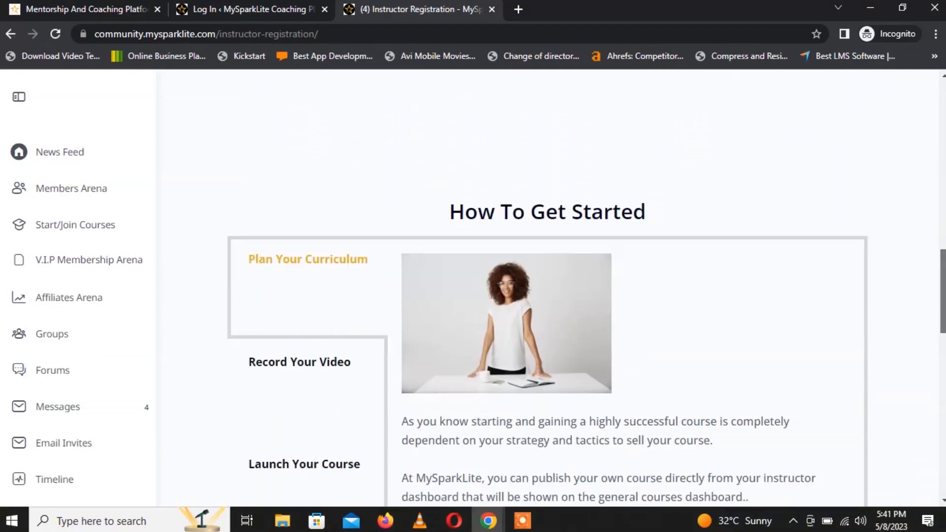
scroll(940, 393, down, 9)
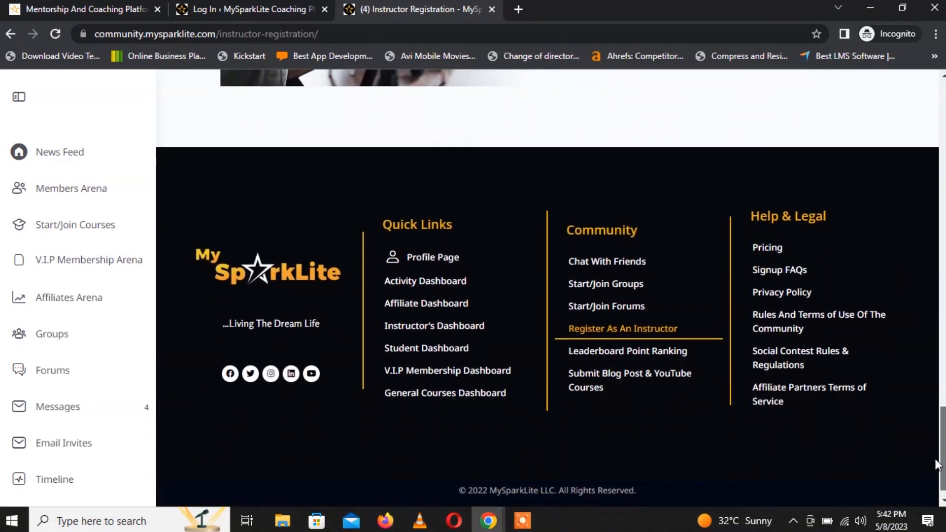
click(631, 287)
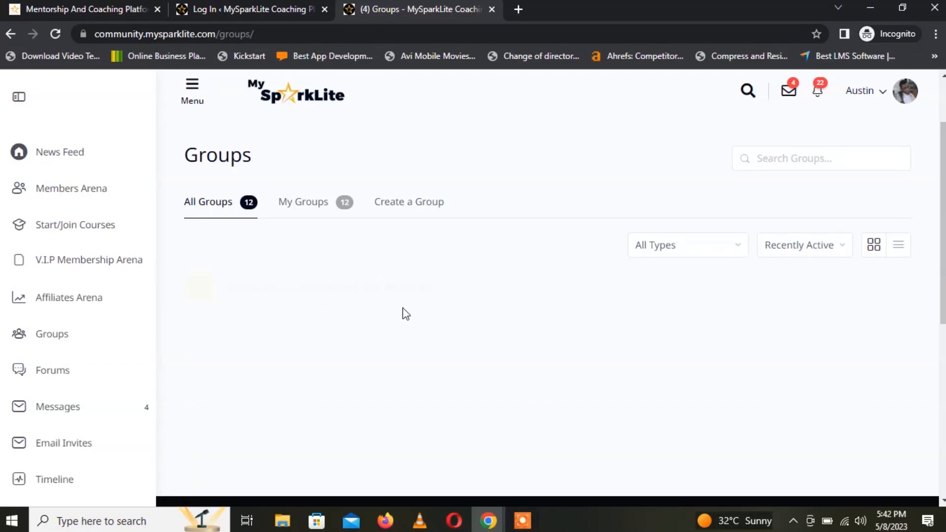
Step: Open the Business & Digital Marketing Forum group and go to its Course section
click(307, 388)
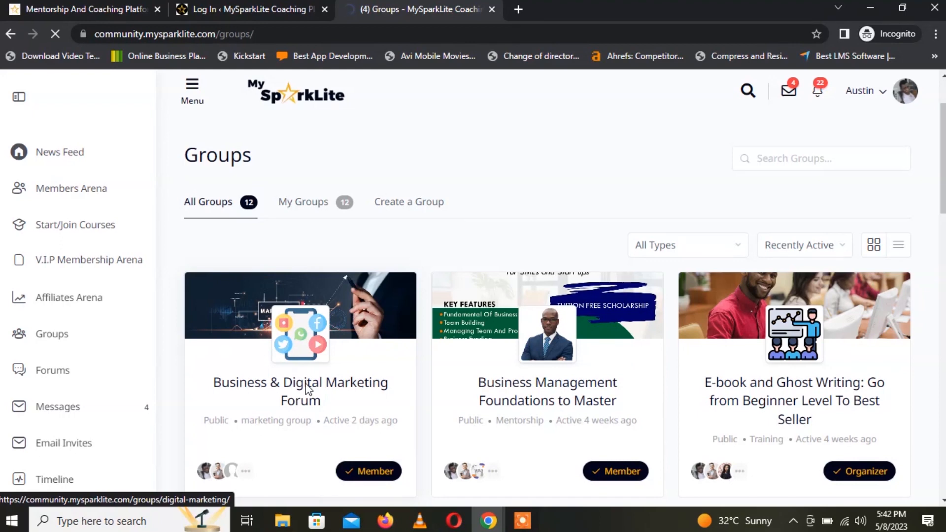
click(307, 388)
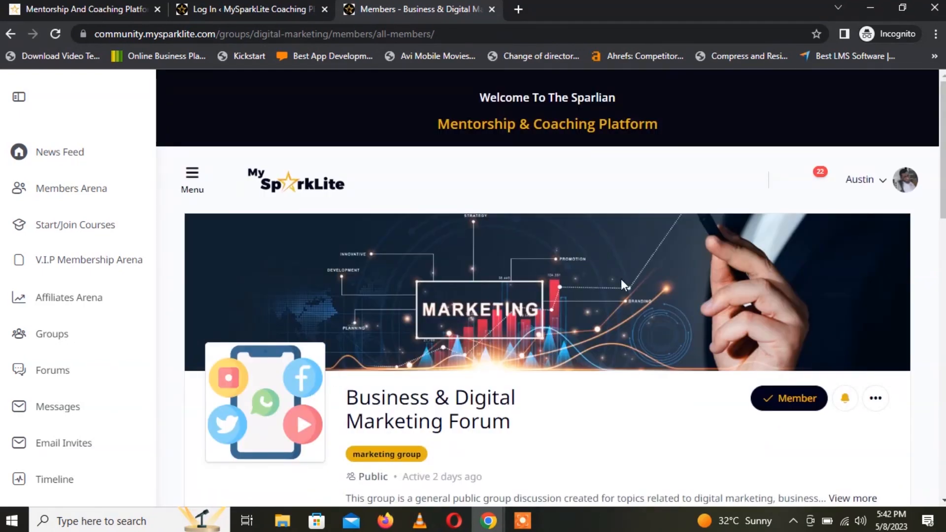
drag(942, 148, 943, 225)
scroll(268, 296, down, 2)
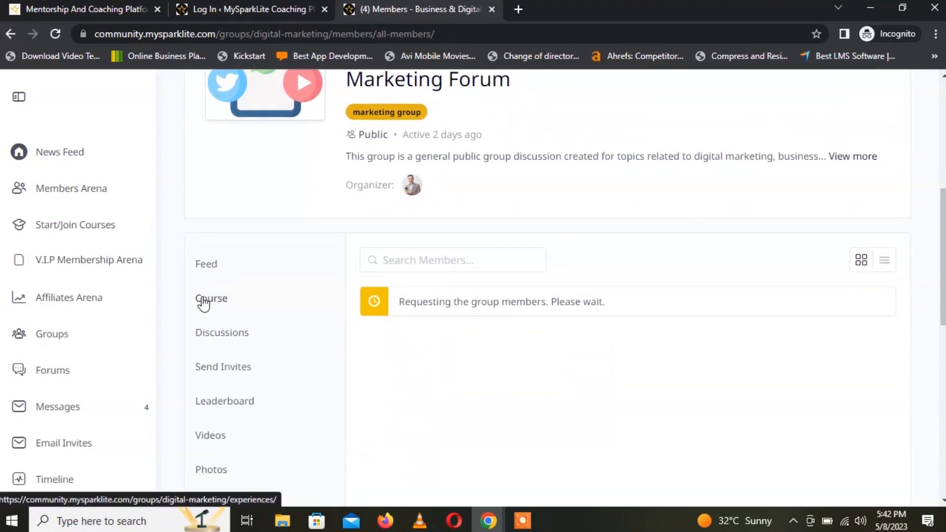
click(203, 299)
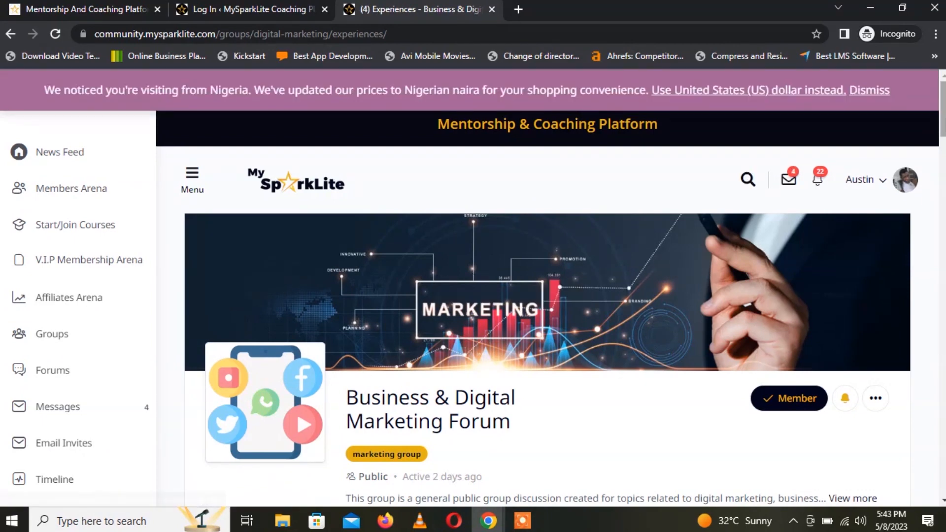
Step: Examine the group's course page, including the WhatsApp marketing course introduction, its progress area and the group header
scroll(547, 286, down, 3)
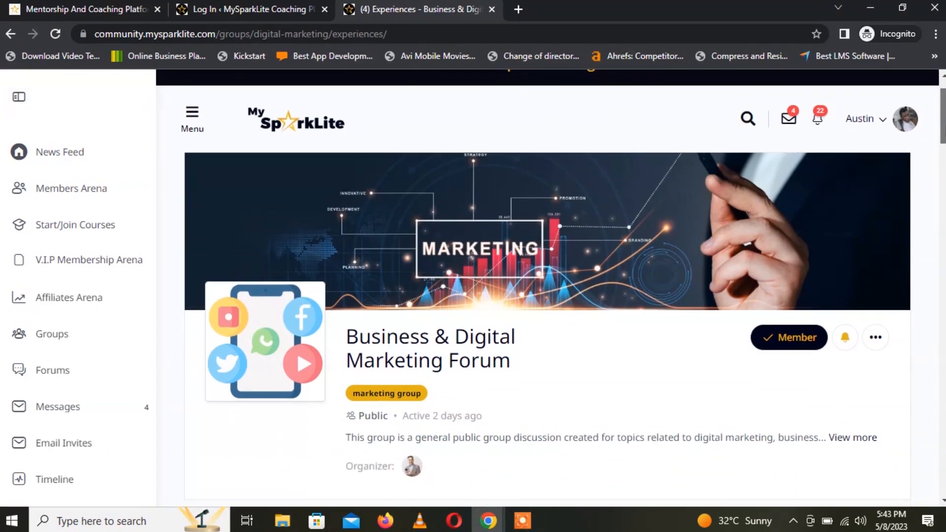
scroll(547, 286, down, 1)
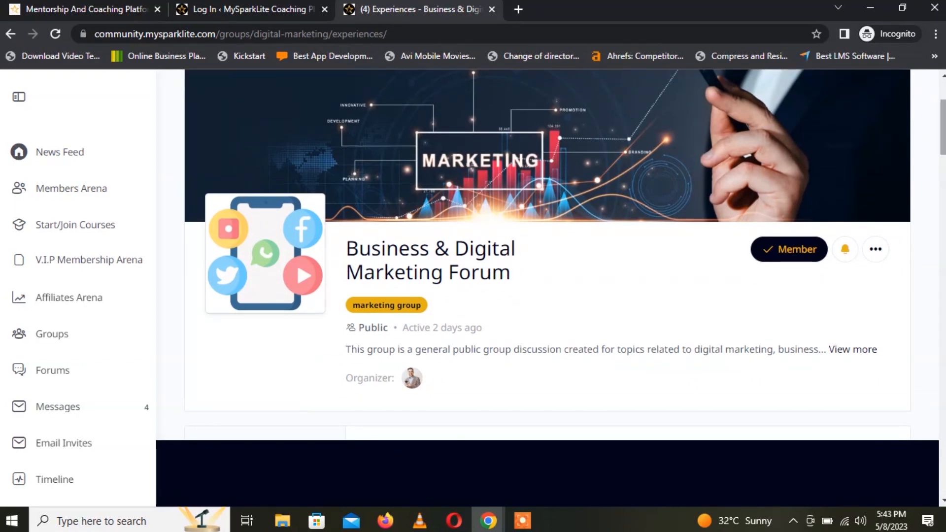
scroll(547, 286, down, 2)
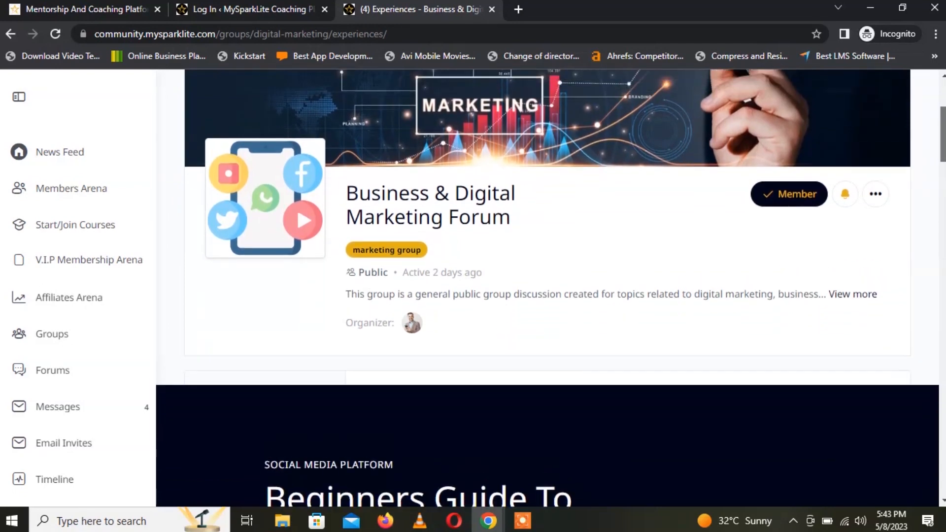
scroll(547, 285, up, 4)
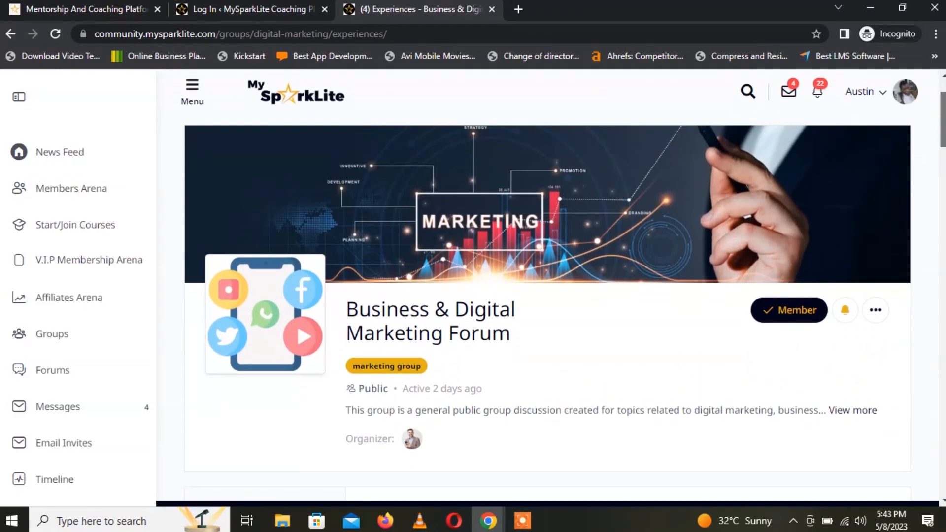
scroll(546, 286, down, 2)
scroll(547, 286, up, 4)
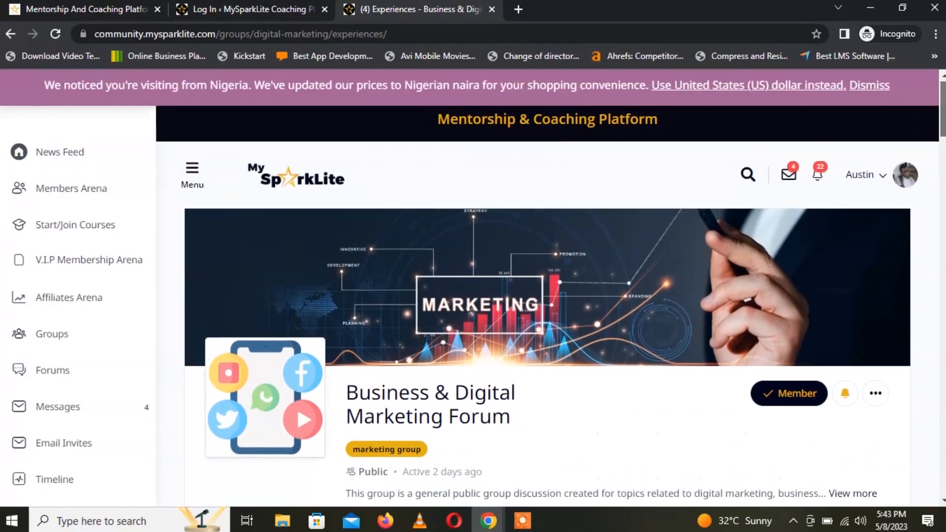
scroll(547, 286, down, 10)
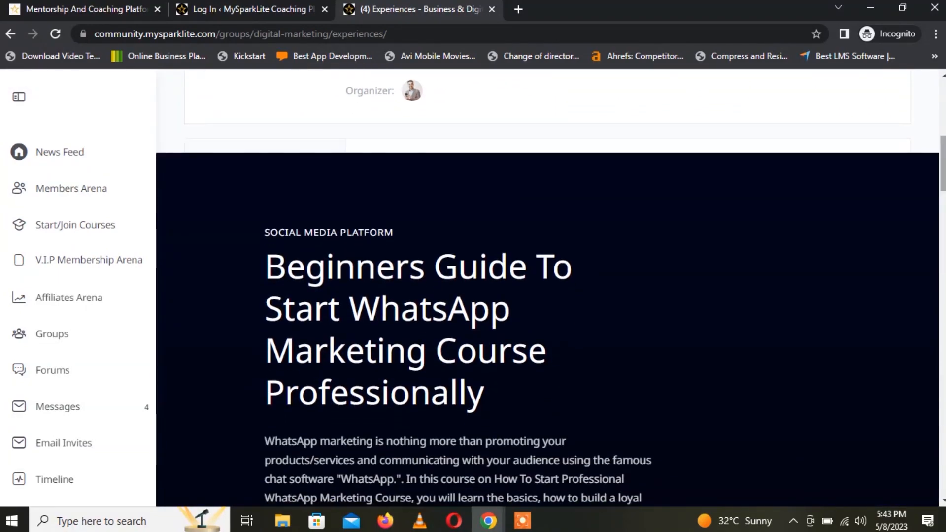
scroll(576, 234, down, 6)
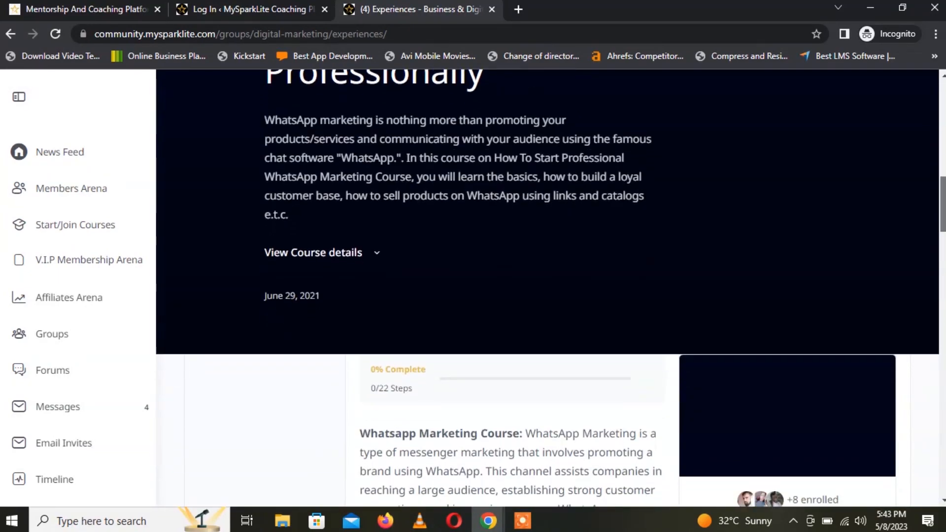
drag(943, 216, 943, 135)
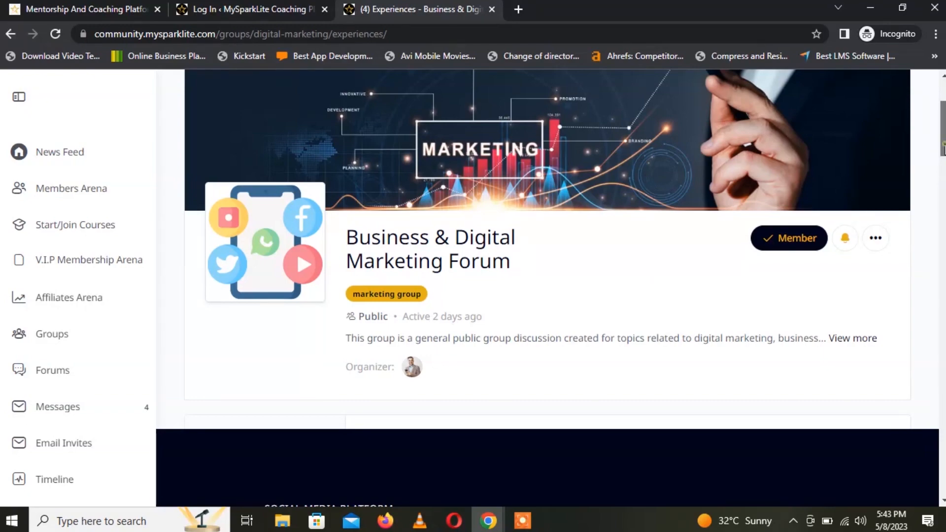
scroll(943, 147, up, 4)
mouse_move(943, 131)
mouse_down()
mouse_move(943, 259)
mouse_move(943, 131)
mouse_up()
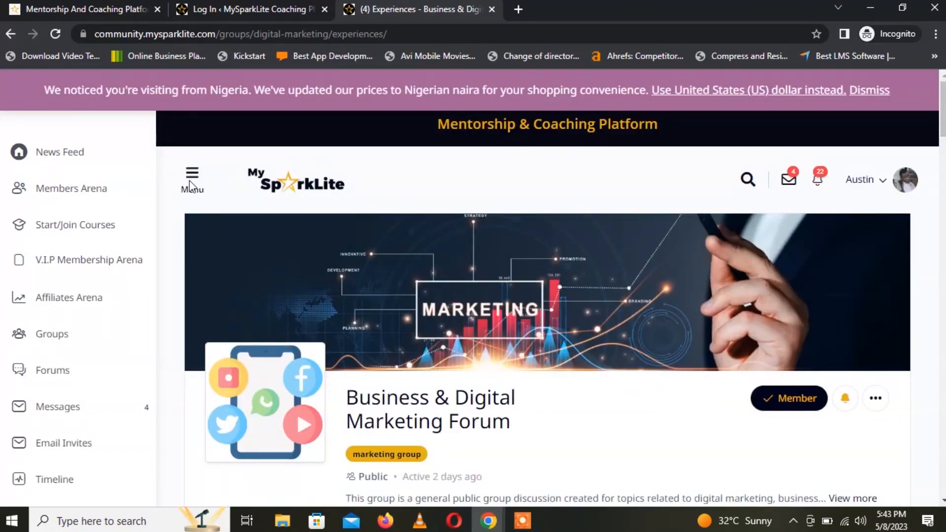
Step: Go from the group page to the Online Courses dashboard
click(190, 178)
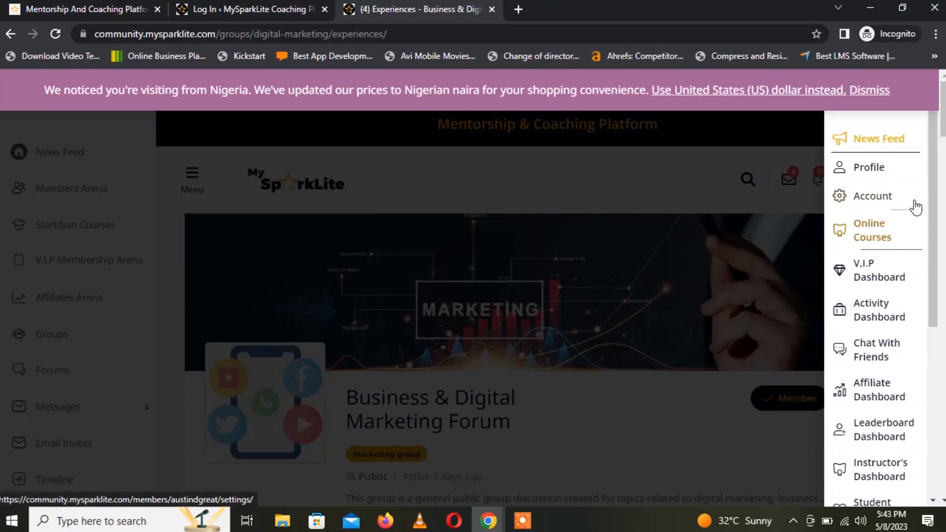
drag(932, 164, 945, 182)
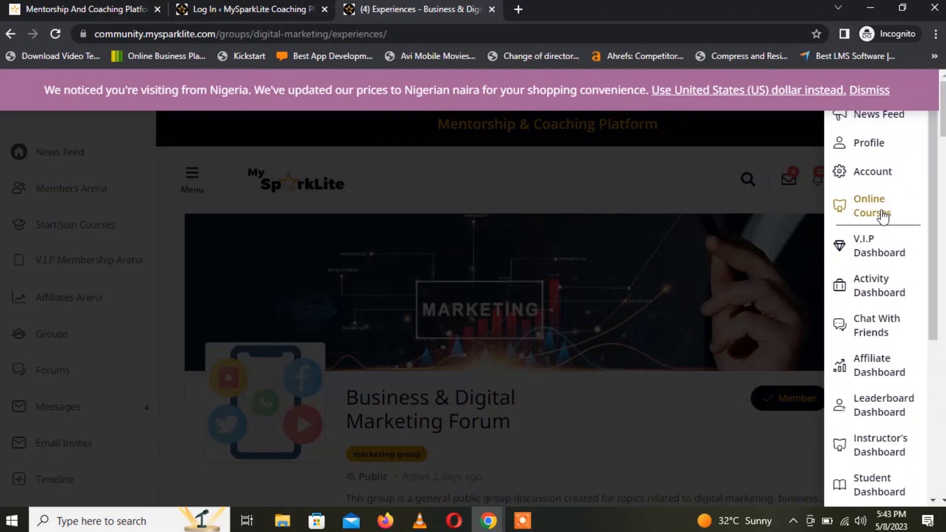
click(868, 216)
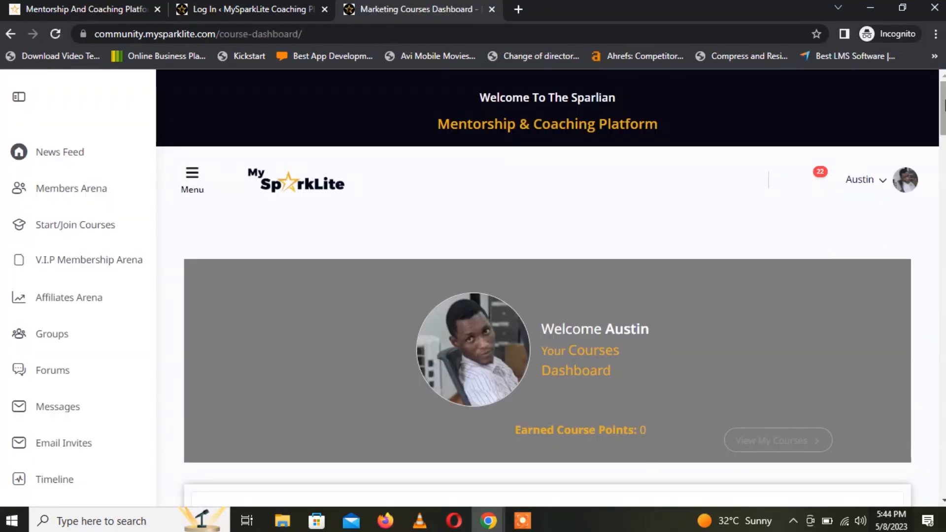
Step: Open Register As An Instructor from the row of shortcuts on the courses dashboard
scroll(547, 288, down, 10)
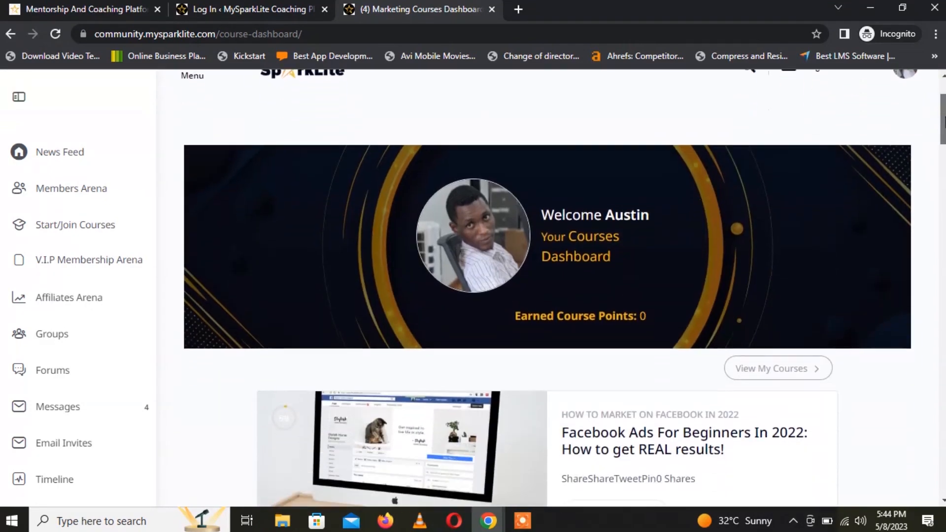
scroll(546, 288, down, 2)
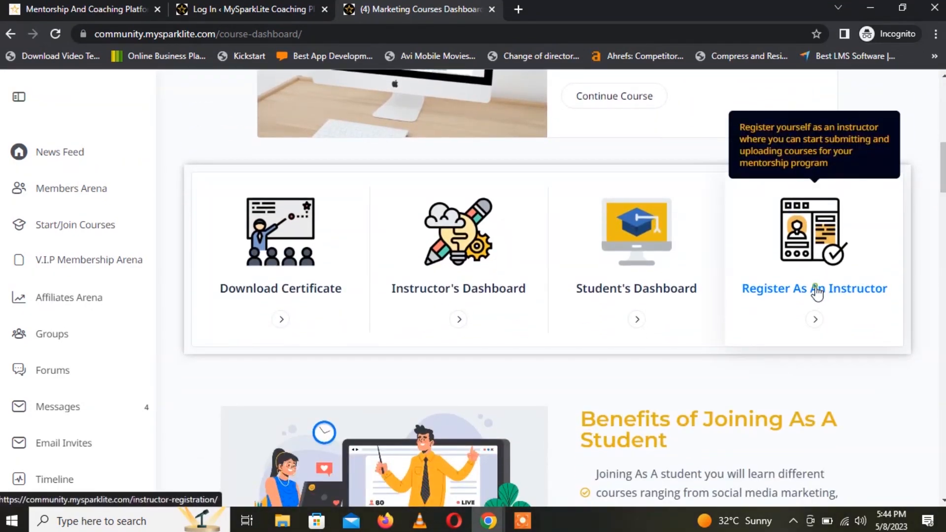
click(817, 291)
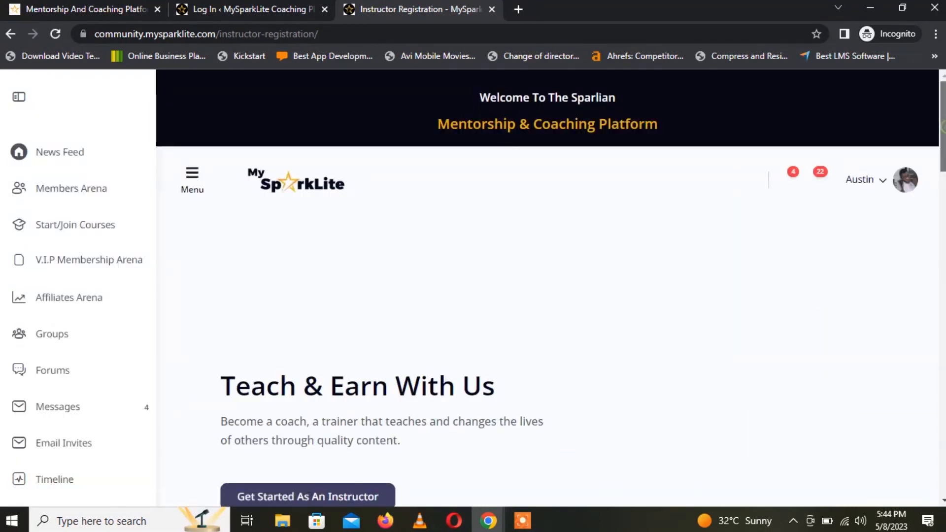
Step: Go to Steps To Get Started through Get Started As An Instructor and apply to become an instructor
scroll(531, 301, down, 3)
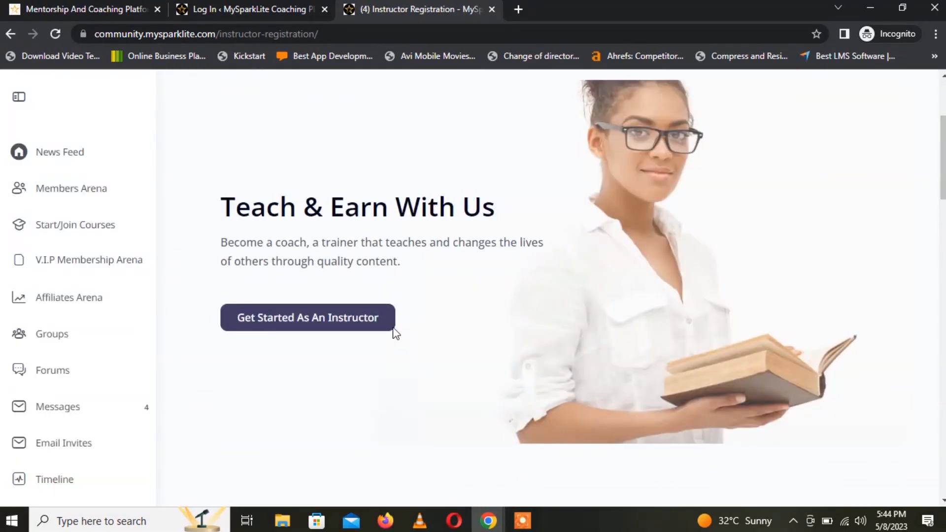
click(353, 327)
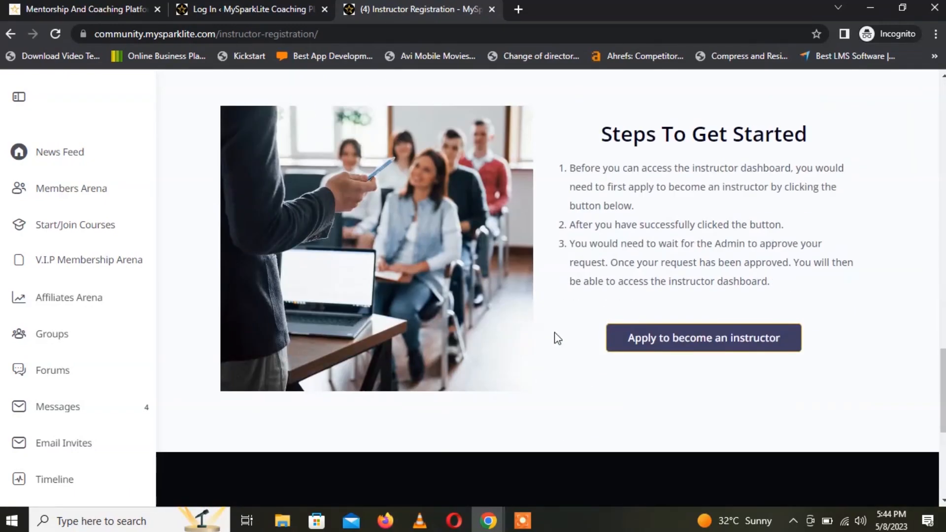
click(677, 345)
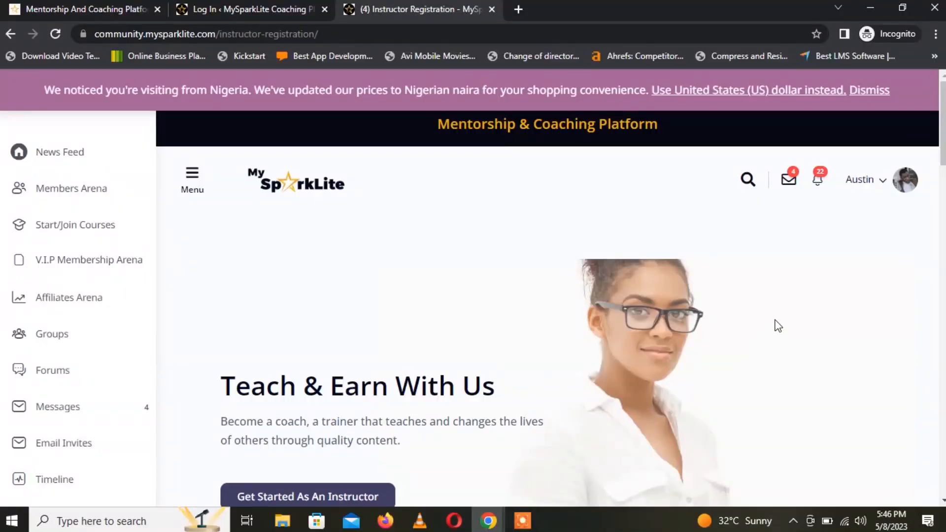
Step: Return to the General Courses Dashboard from the Quick Links at the end of the registration page
scroll(550, 288, down, 3)
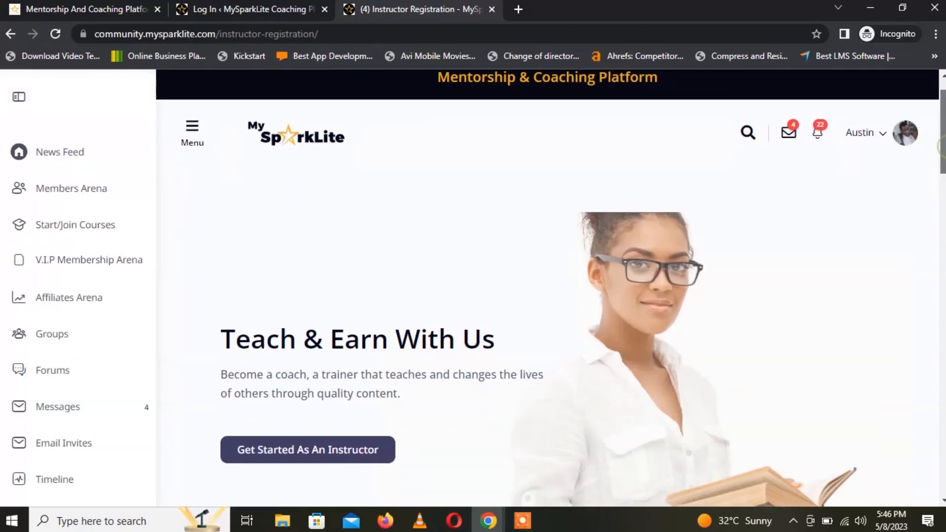
scroll(943, 254, down, 8)
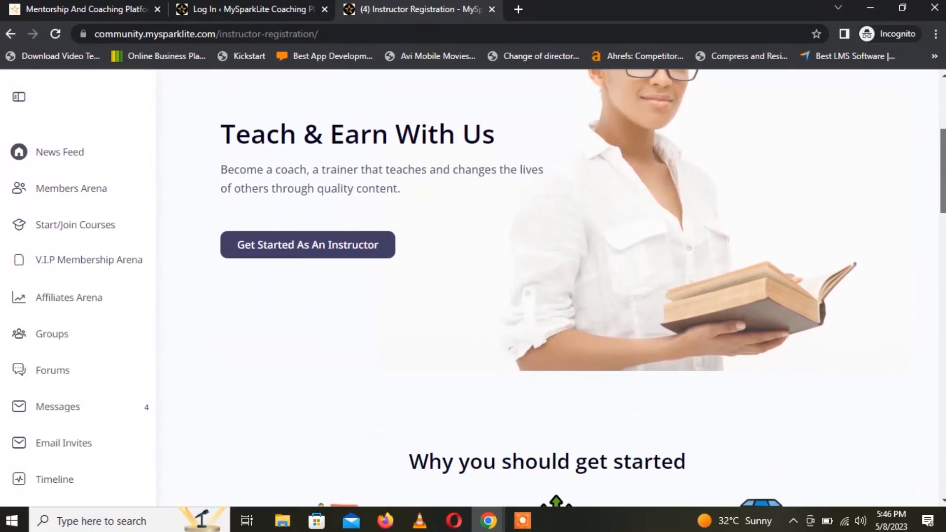
scroll(943, 254, down, 3)
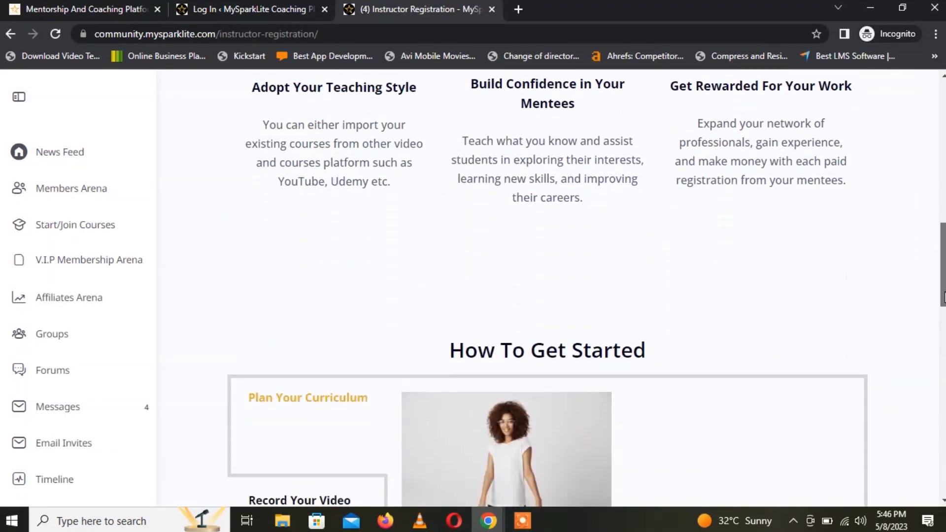
scroll(944, 253, up, 14)
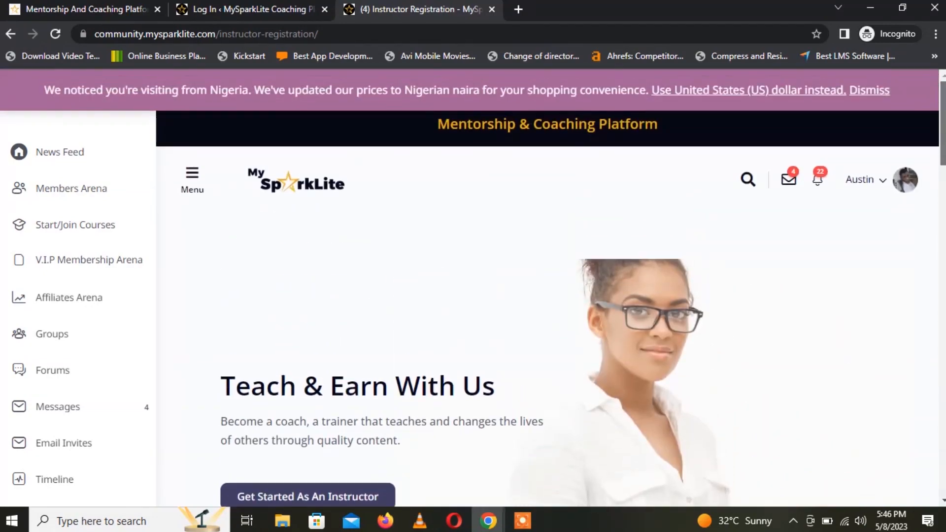
scroll(943, 254, down, 15)
scroll(944, 460, down, 2)
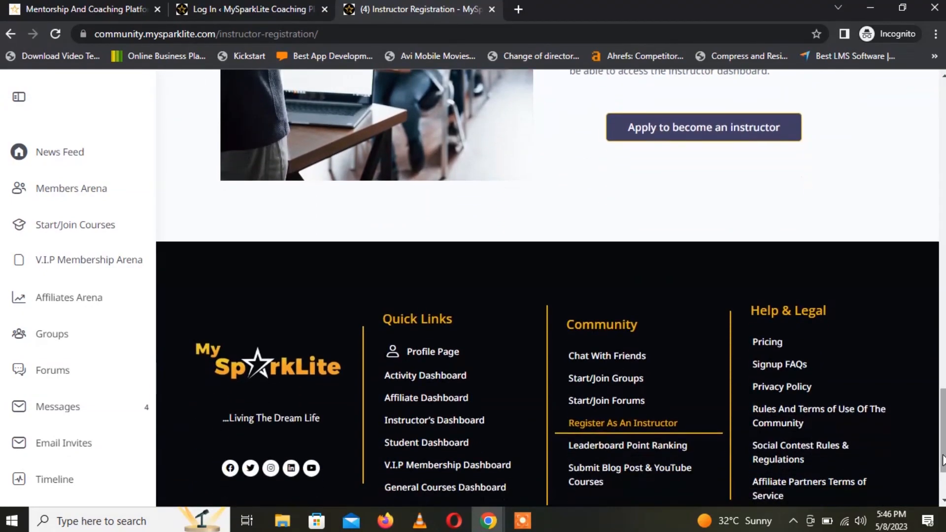
click(490, 486)
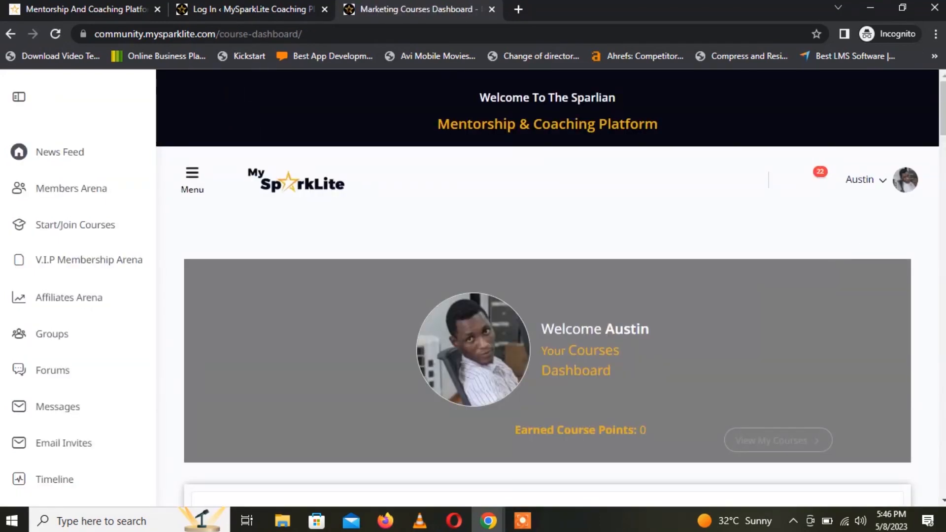
Step: Look over the All Courses catalogue on the courses dashboard, including its sorting, category and instructor filters
scroll(548, 288, down, 6)
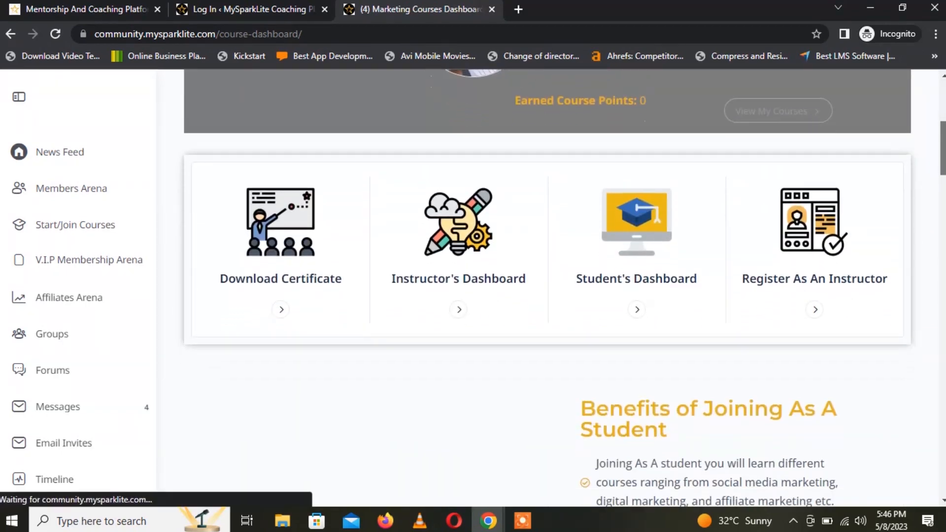
scroll(547, 287, down, 12)
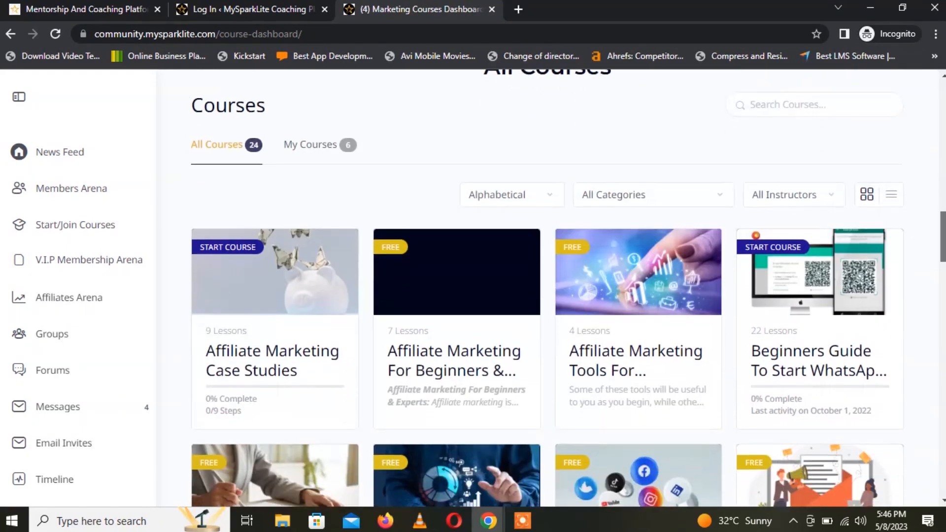
scroll(523, 276, down, 4)
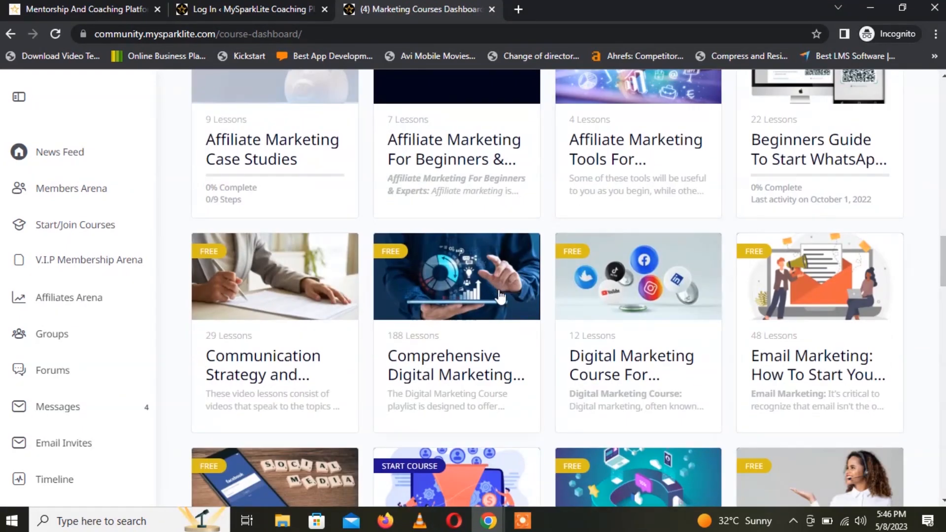
drag(942, 276, 942, 232)
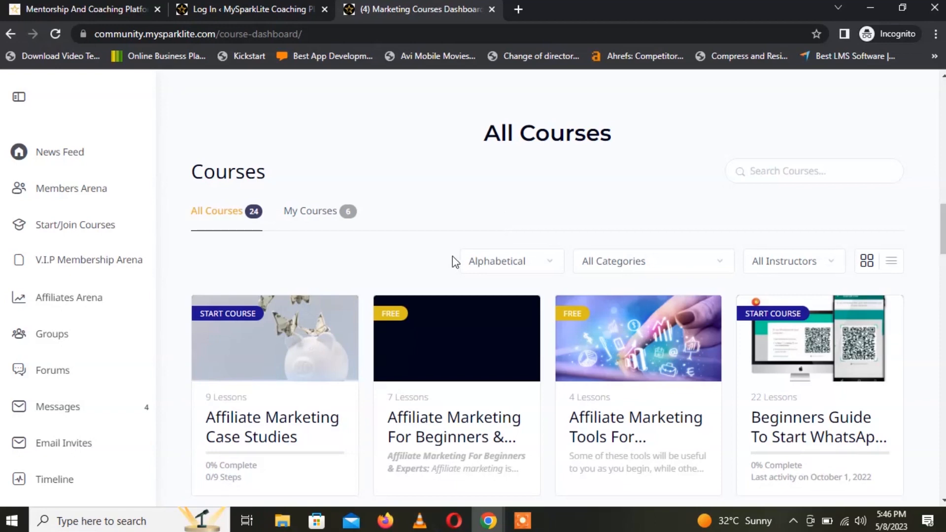
drag(521, 265, 565, 251)
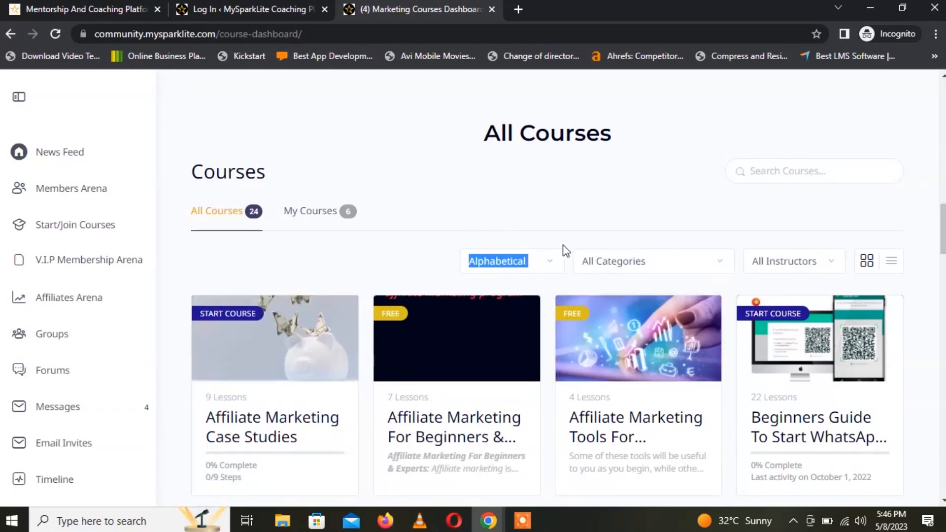
click(413, 255)
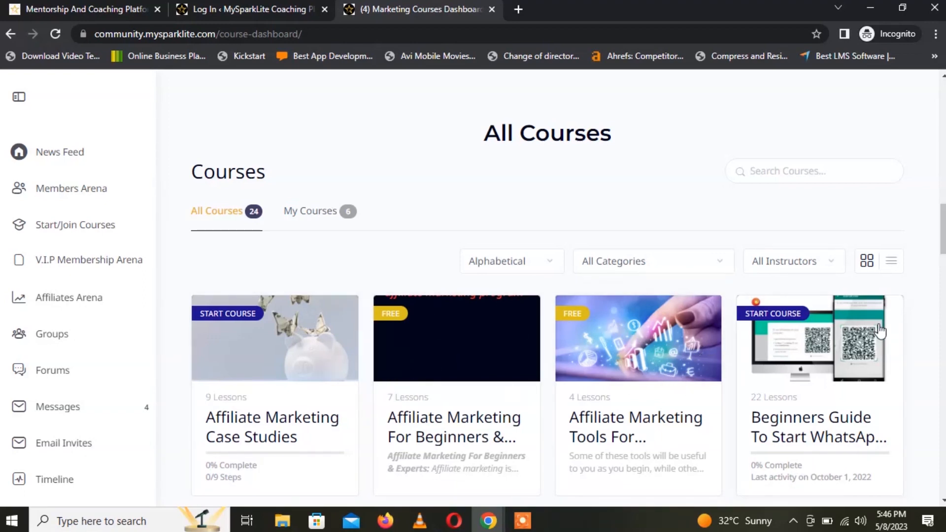
Step: Open the Instructor's Dashboard from the row of shortcuts on the courses dashboard and view its statistics tiles
drag(943, 239, 943, 170)
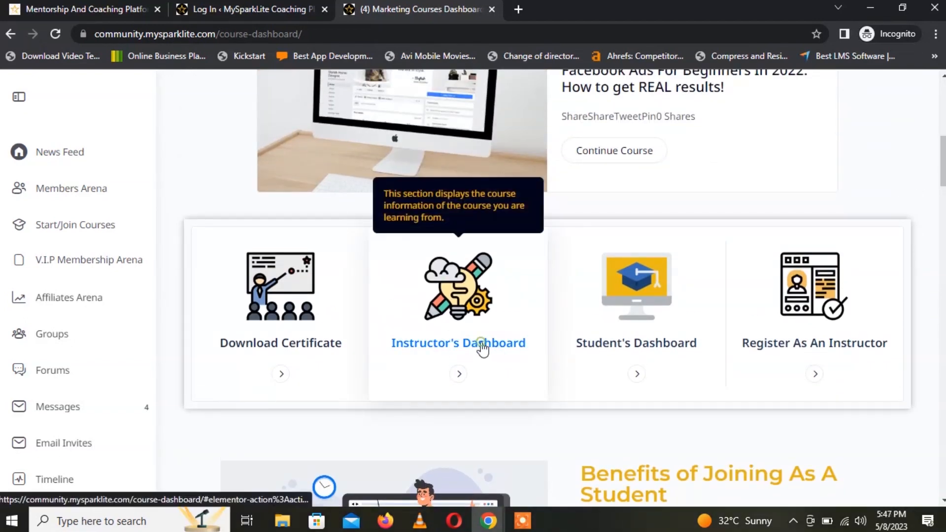
scroll(482, 347, down, 3)
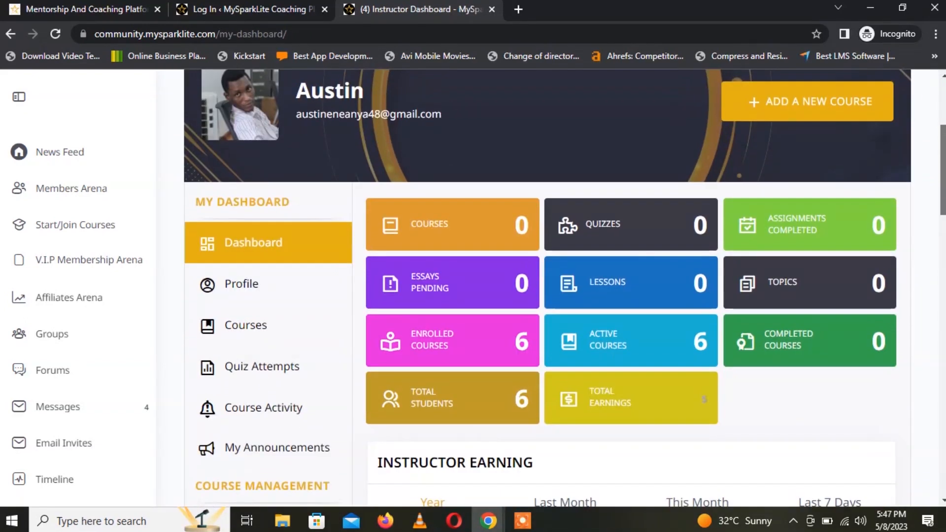
scroll(550, 287, down, 2)
scroll(564, 288, down, 3)
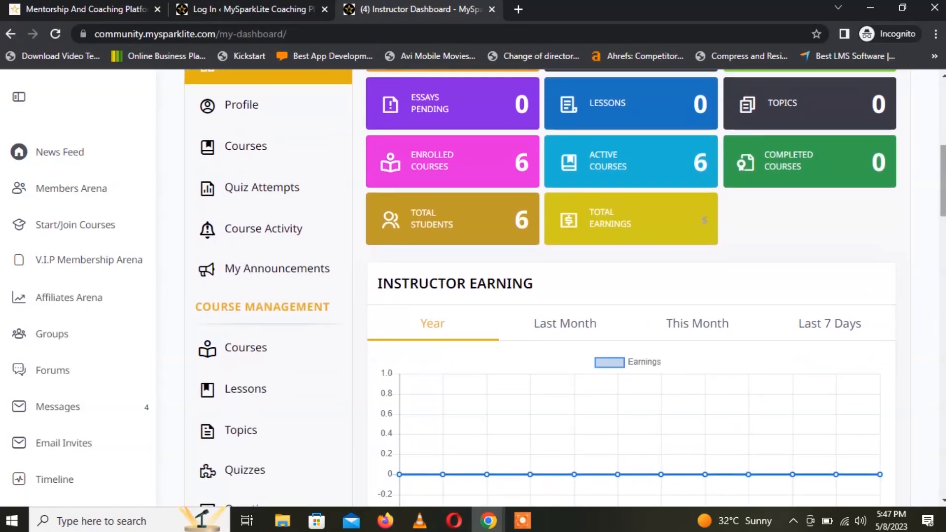
Step: Examine the instructor dashboard's earning, completion and top-course charts, its management sections, and the course and student details
scroll(565, 288, down, 3)
scroll(565, 287, down, 8)
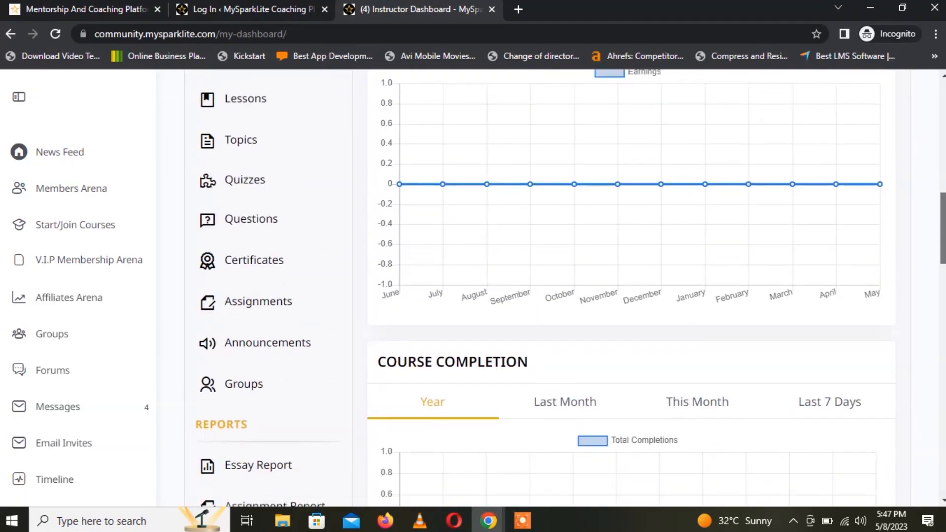
scroll(565, 287, down, 10)
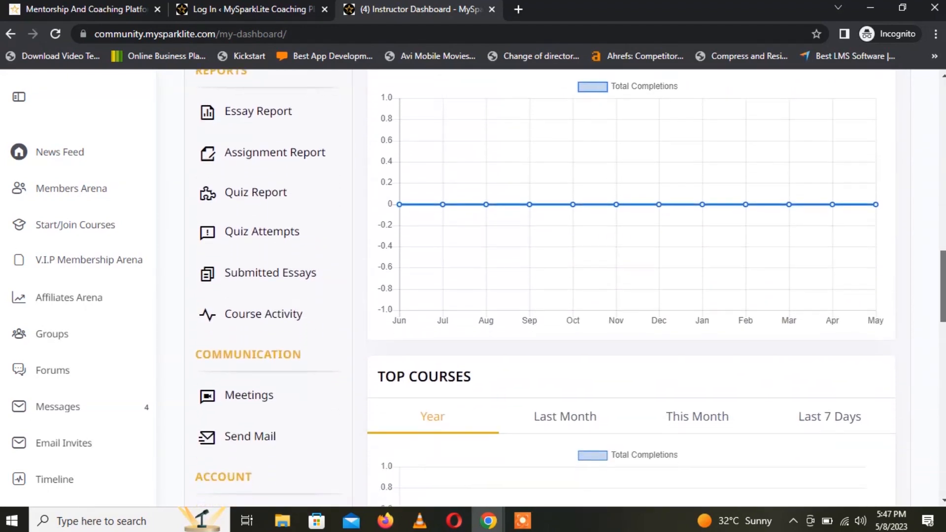
scroll(564, 287, down, 2)
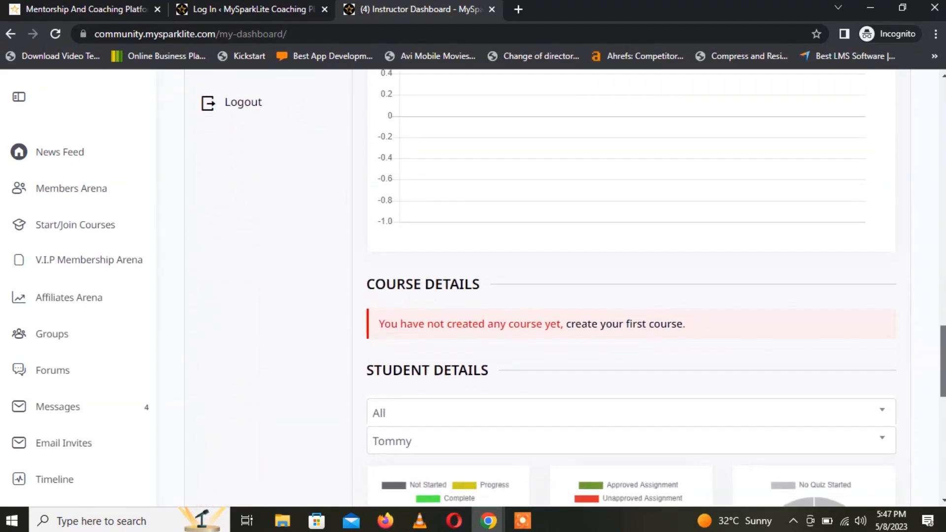
scroll(565, 287, up, 1)
scroll(565, 287, down, 6)
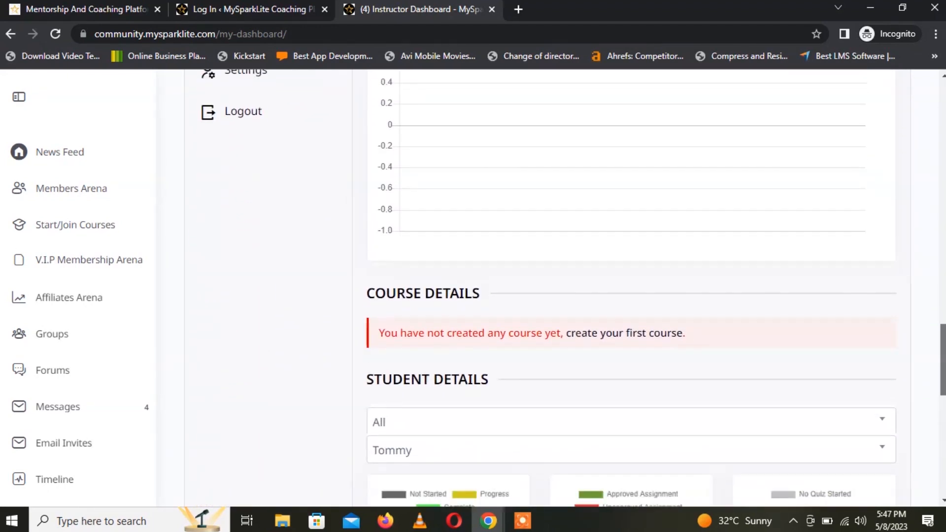
scroll(565, 287, up, 15)
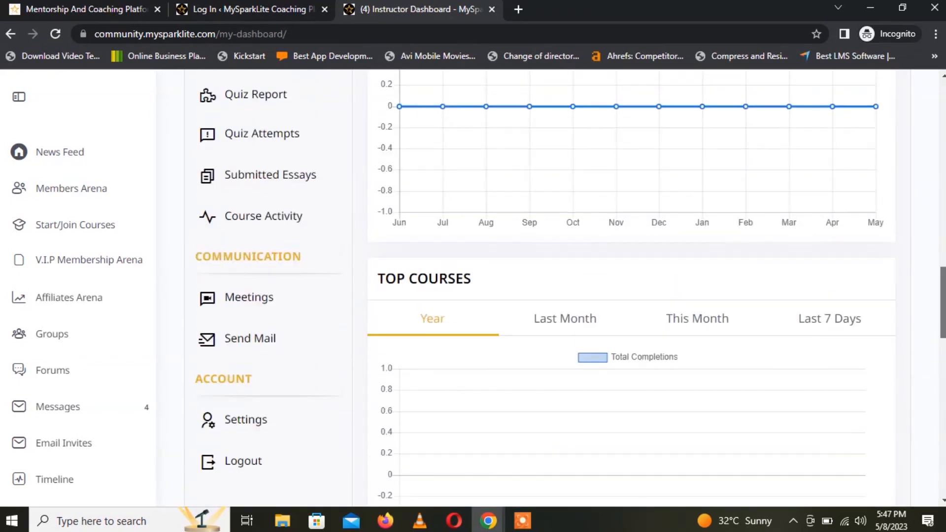
scroll(564, 287, up, 7)
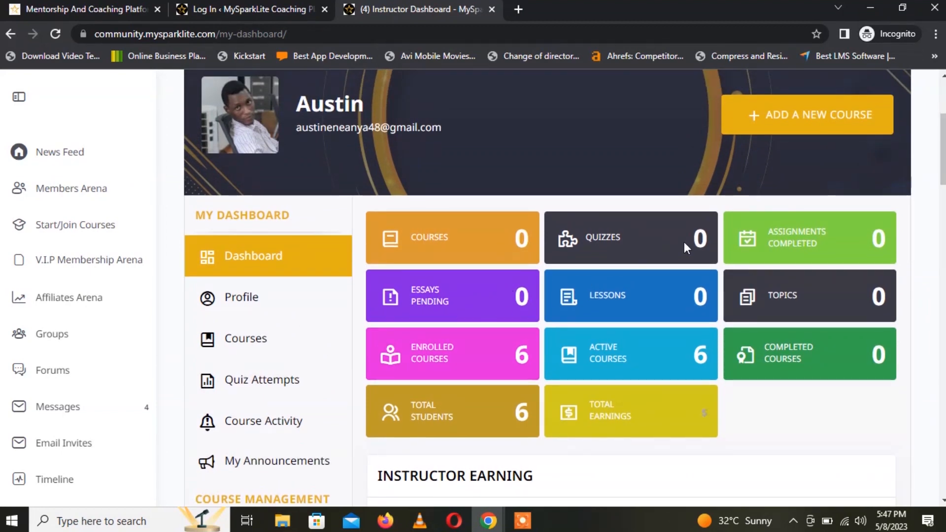
Step: Open Profile under My Dashboard and look over the instructor's member profile and its Details section
click(241, 300)
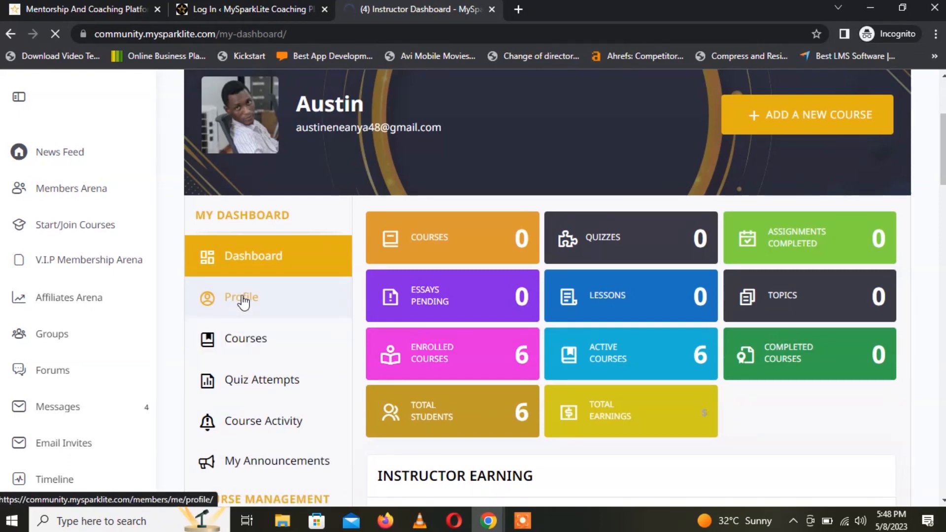
scroll(243, 302, down, 2)
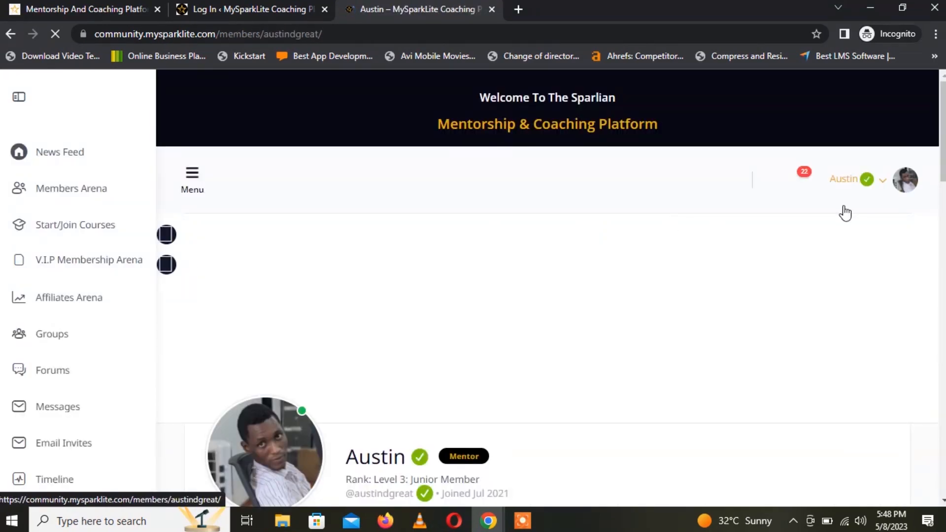
scroll(921, 172, down, 3)
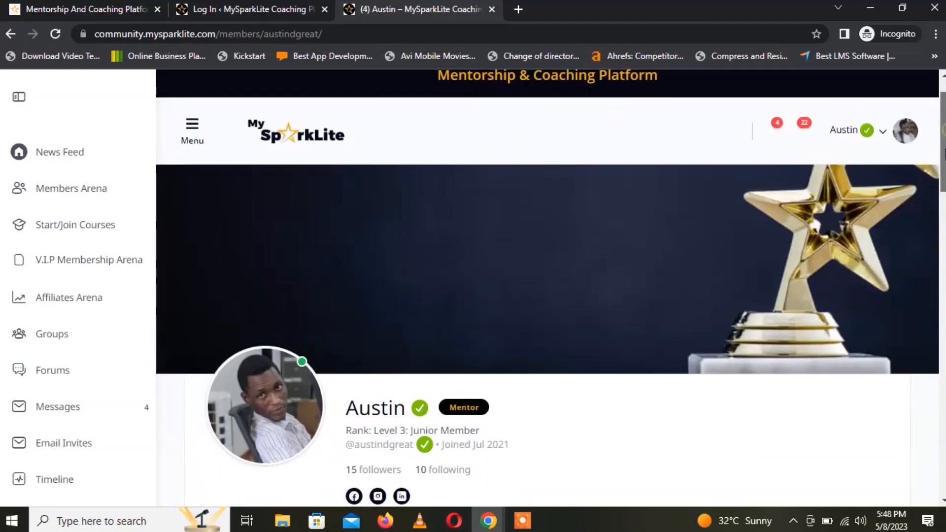
scroll(550, 288, down, 4)
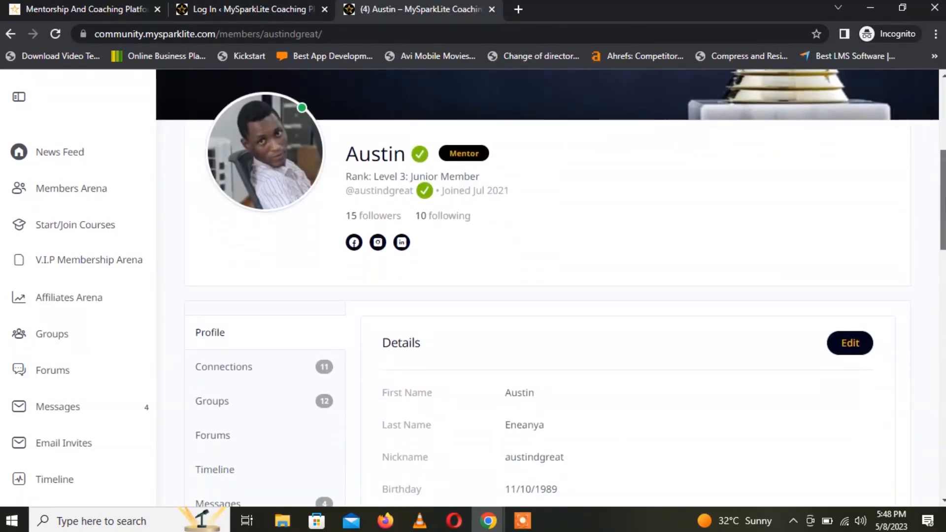
scroll(550, 287, up, 4)
scroll(551, 287, down, 3)
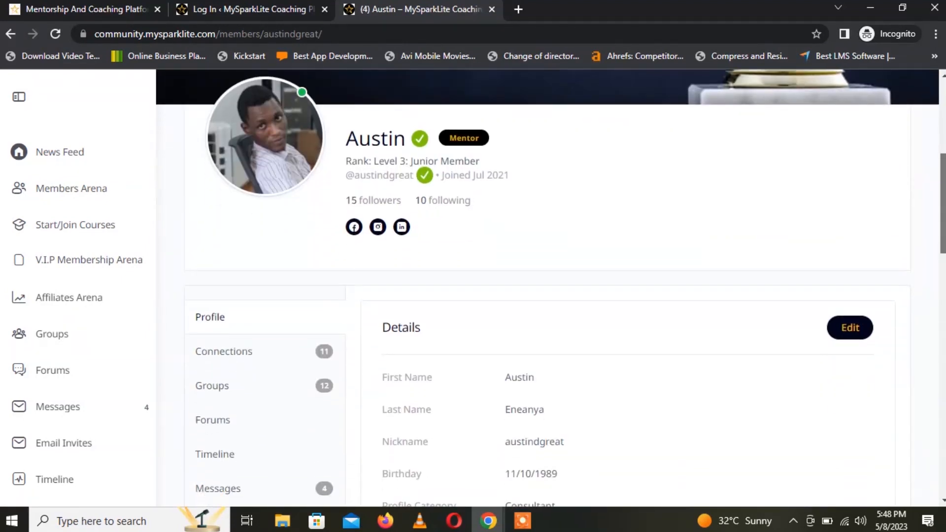
scroll(551, 287, up, 2)
scroll(550, 287, up, 2)
scroll(550, 287, down, 3)
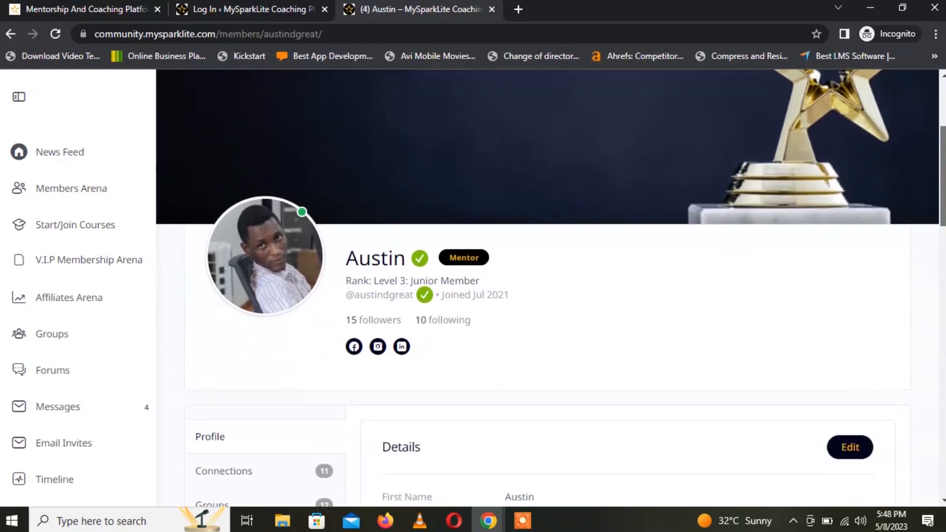
scroll(550, 288, down, 2)
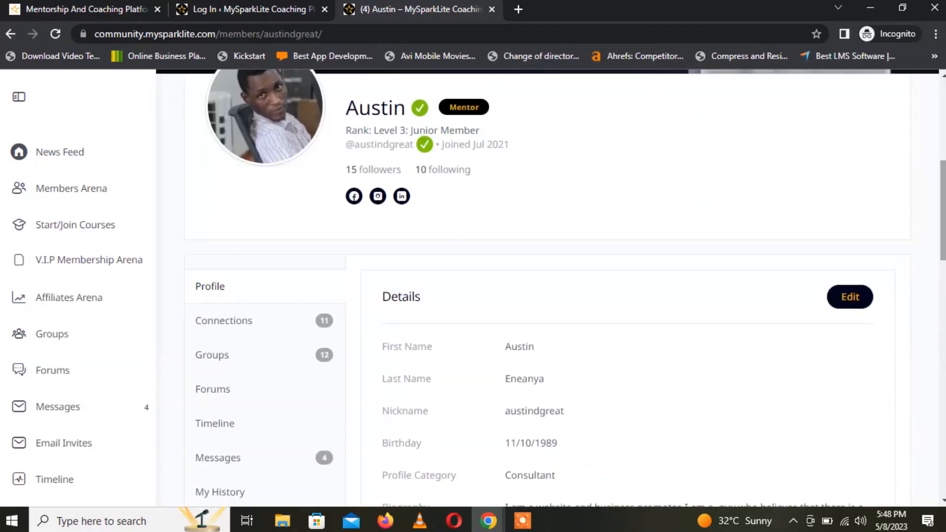
scroll(169, 131, down, 1)
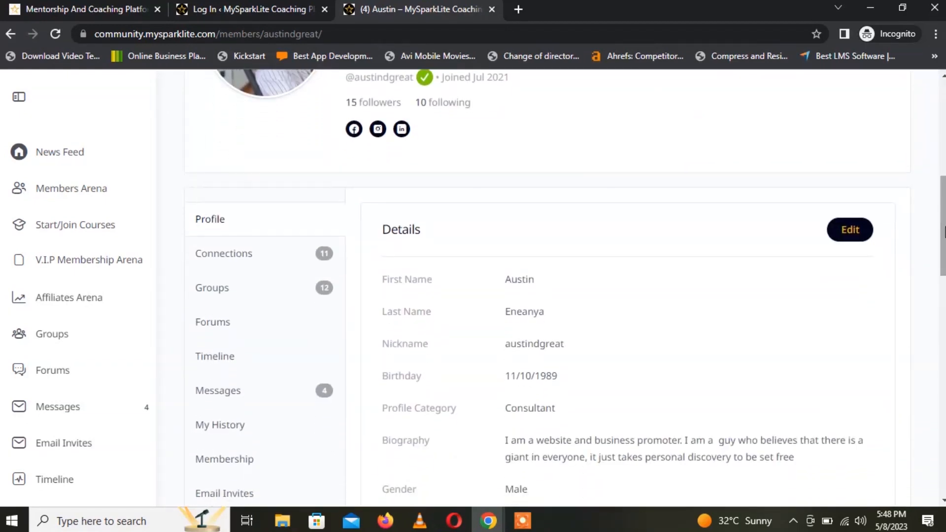
Step: Return to the Instructor Dashboard and open Courses under My Dashboard to view the enrolled courses
click(10, 34)
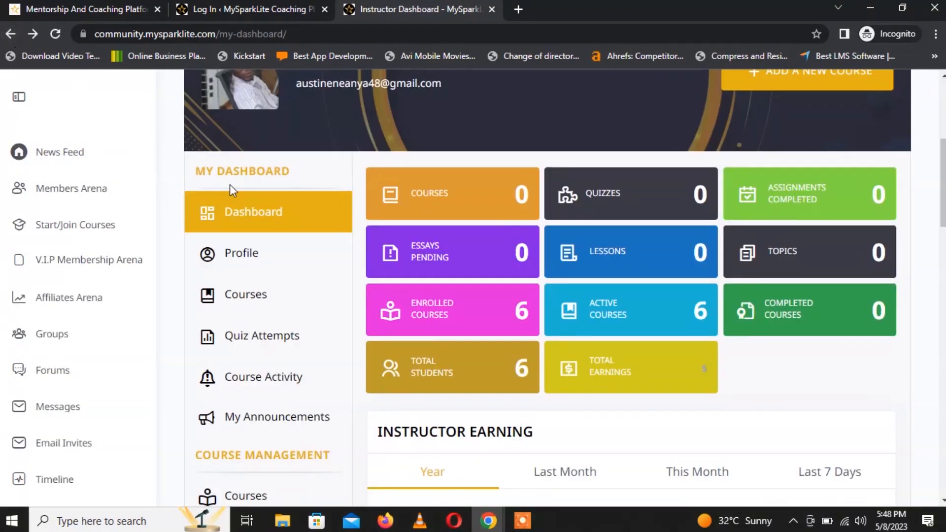
drag(942, 164, 941, 181)
scroll(941, 185, down, 1)
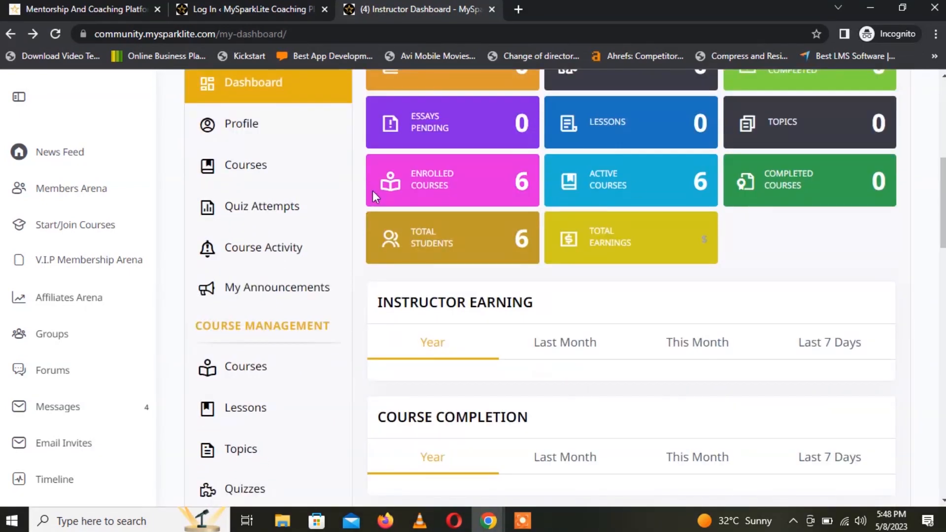
click(240, 170)
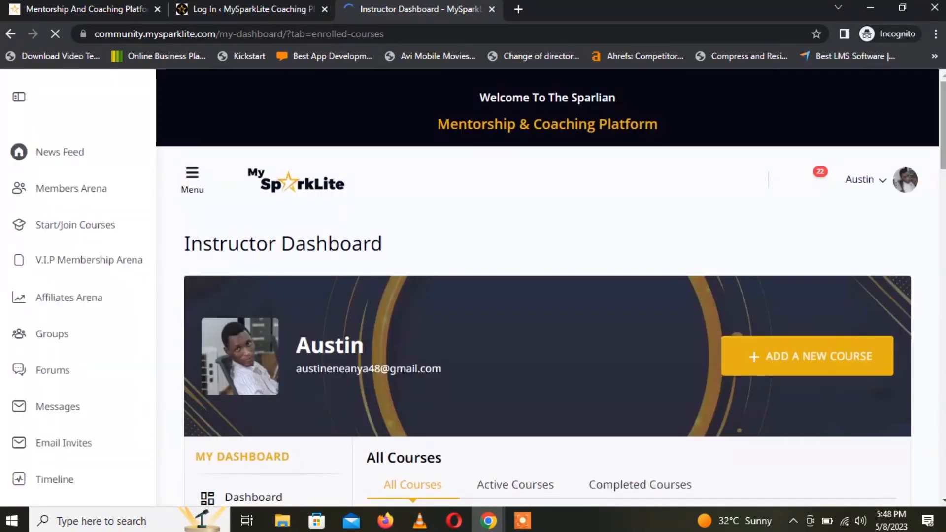
scroll(547, 288, down, 1)
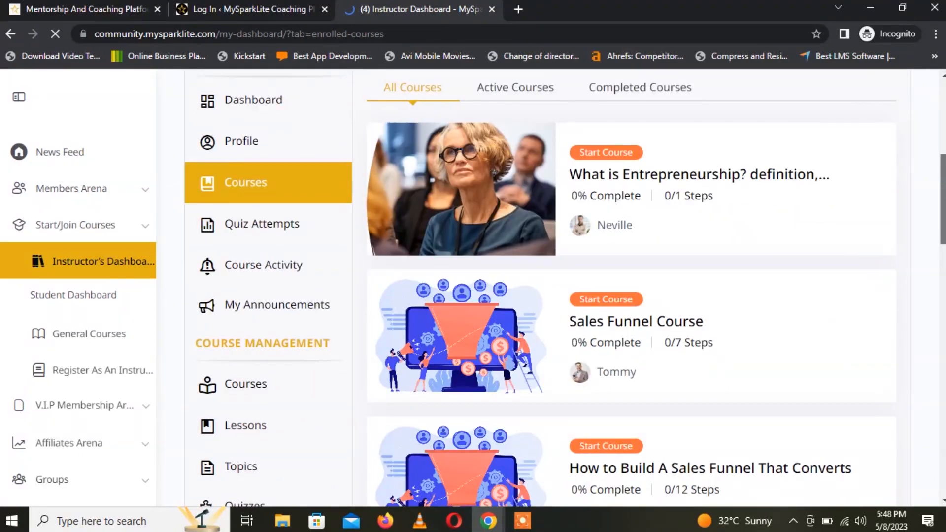
scroll(602, 255, up, 1)
scroll(602, 255, down, 2)
scroll(601, 255, up, 2)
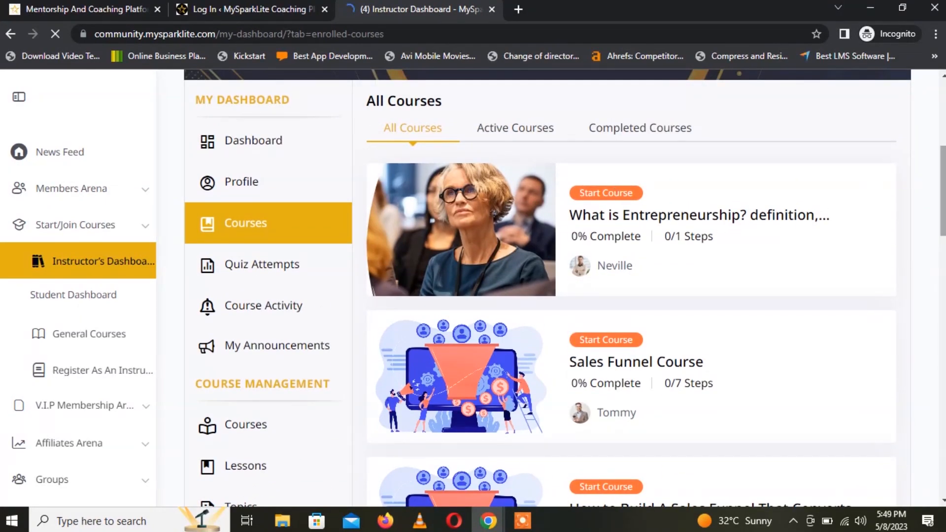
drag(942, 179, 940, 158)
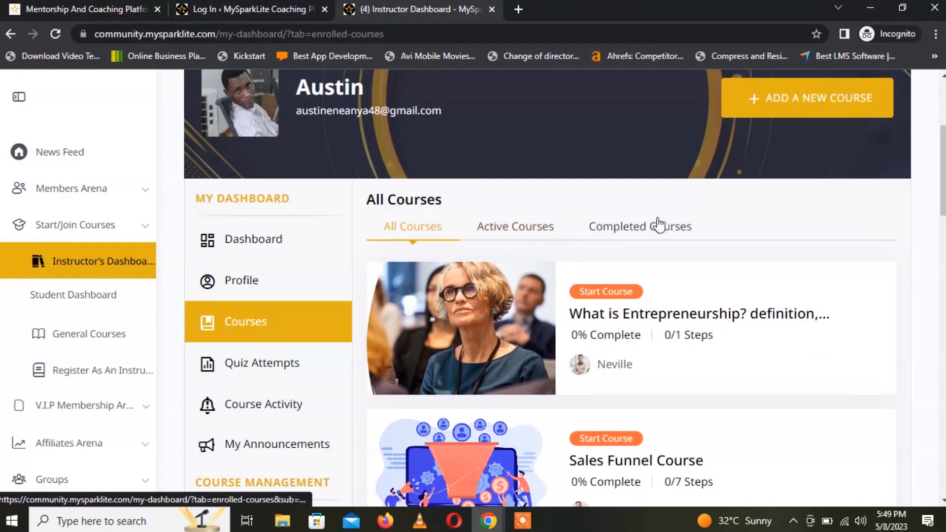
Step: Open Course Activity under My Dashboard and review the Live Course Activity entries
scroll(630, 345, down, 1)
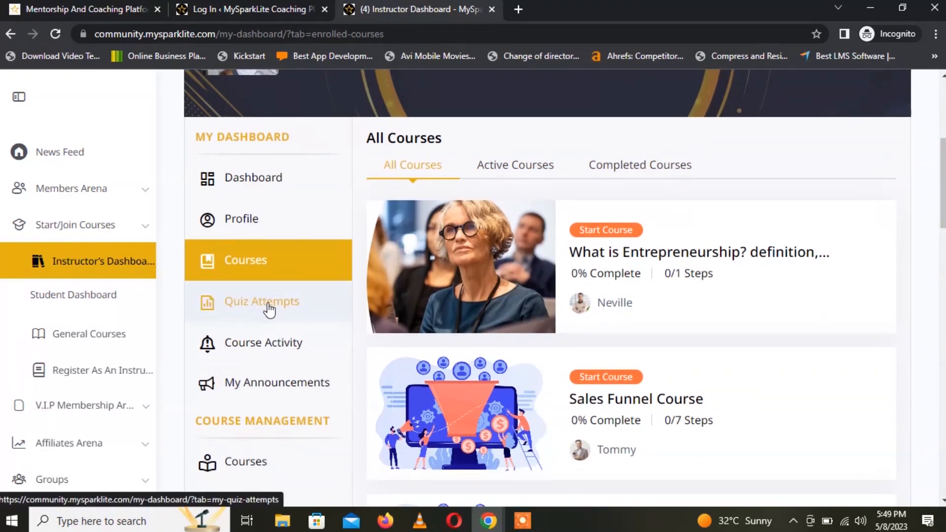
click(276, 344)
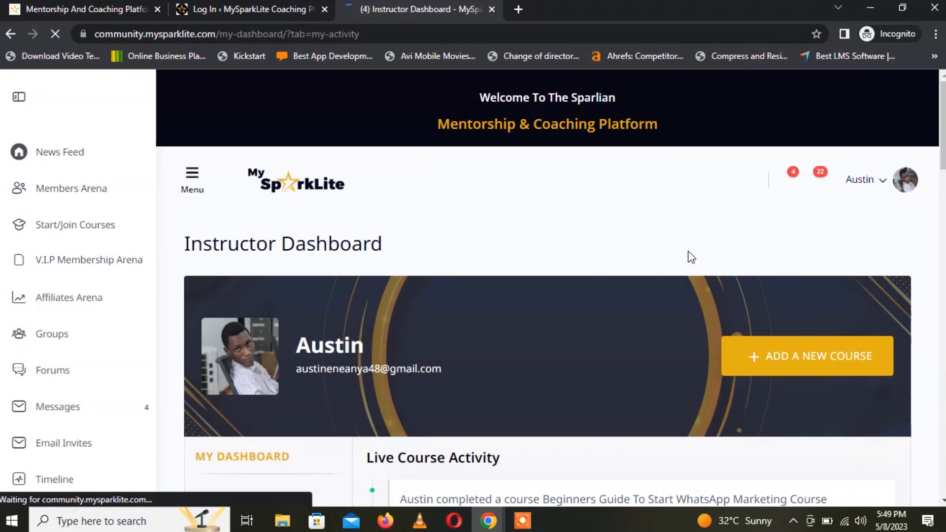
scroll(942, 199, down, 5)
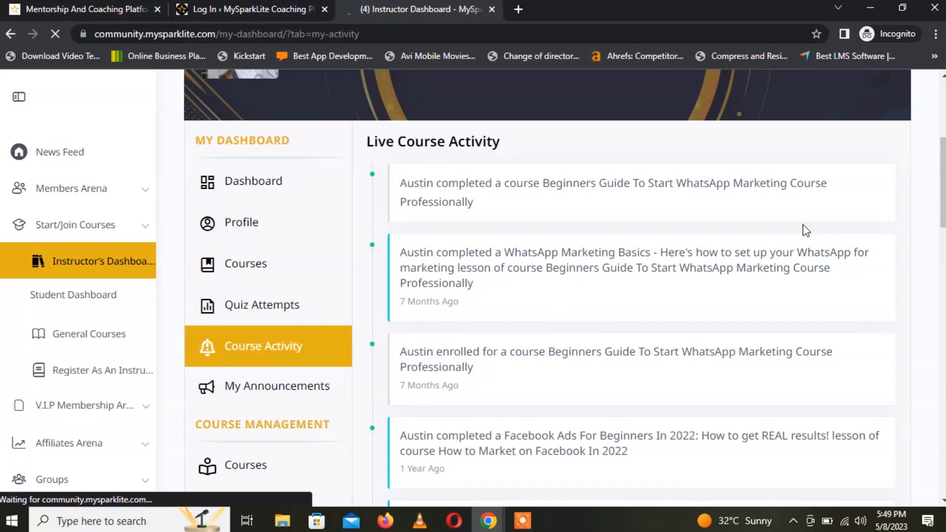
scroll(942, 197, down, 4)
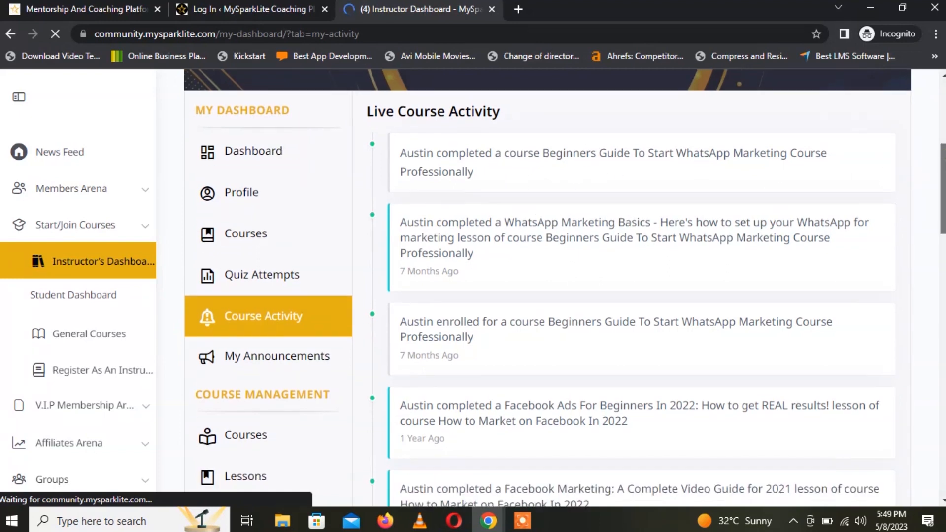
Step: Open Courses under Course Management to show the instructor's own courses
scroll(942, 197, down, 1)
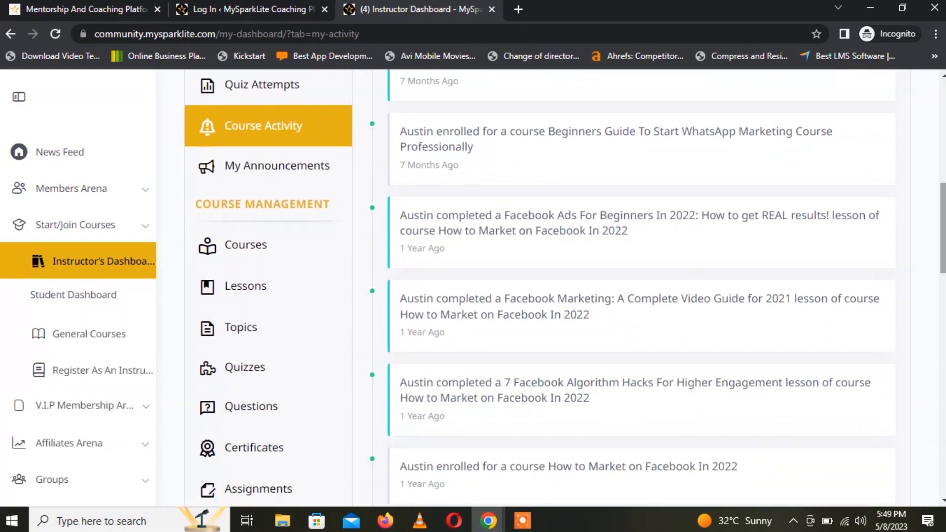
click(247, 251)
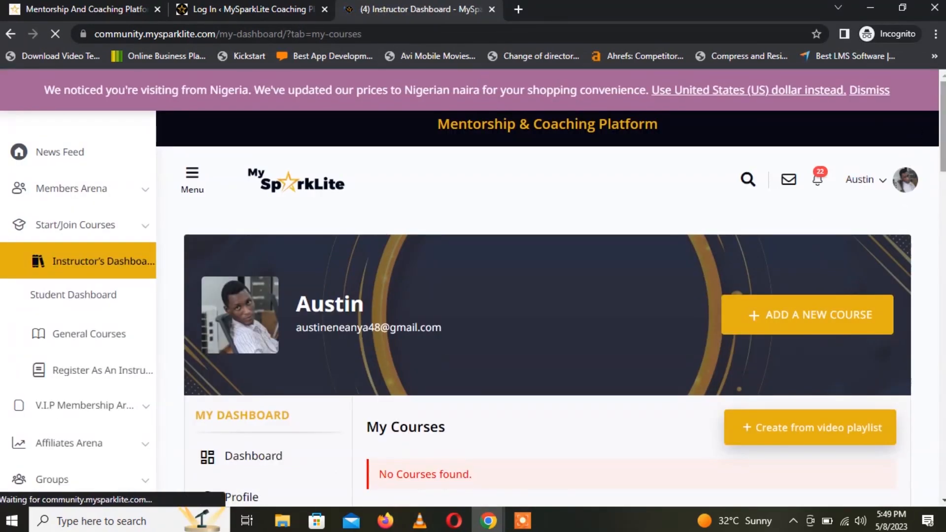
Step: Open My Announcements under My Dashboard and look over the page and the Course Management entries listed below it
drag(944, 129, 944, 191)
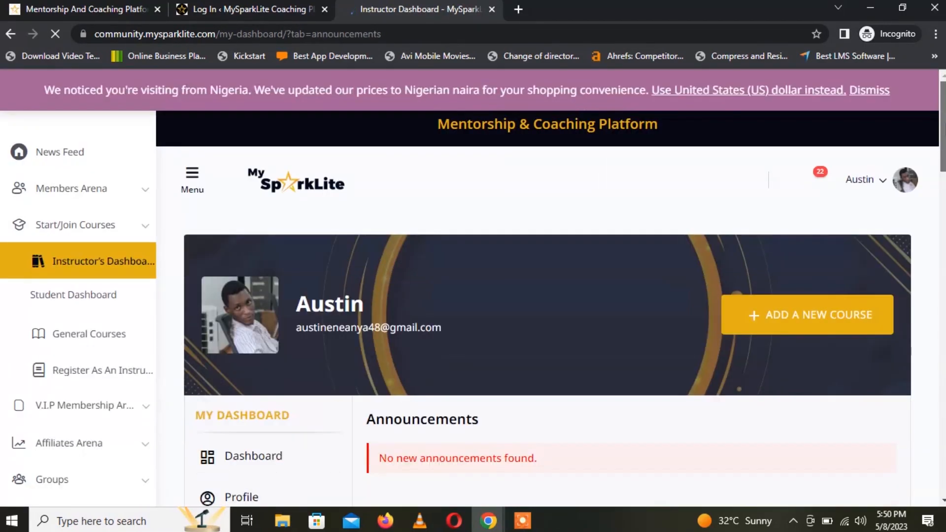
drag(944, 127, 944, 177)
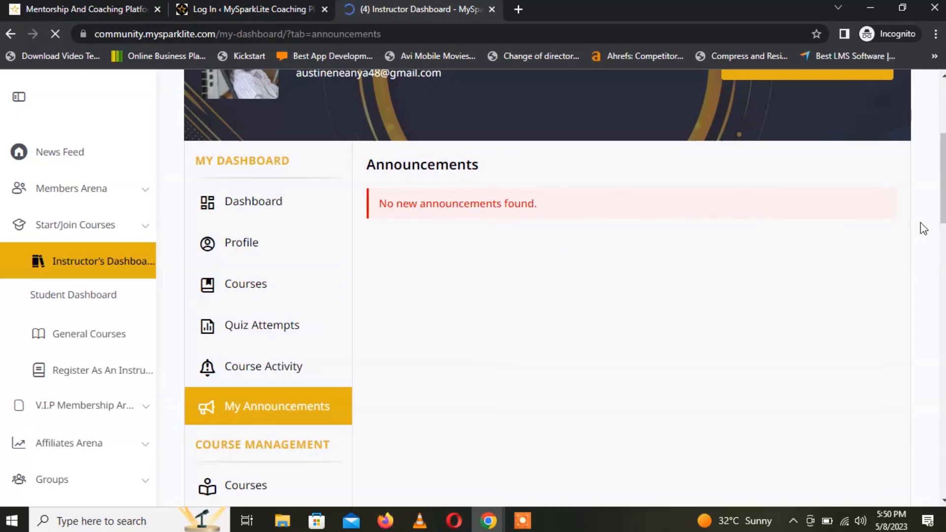
scroll(923, 228, down, 2)
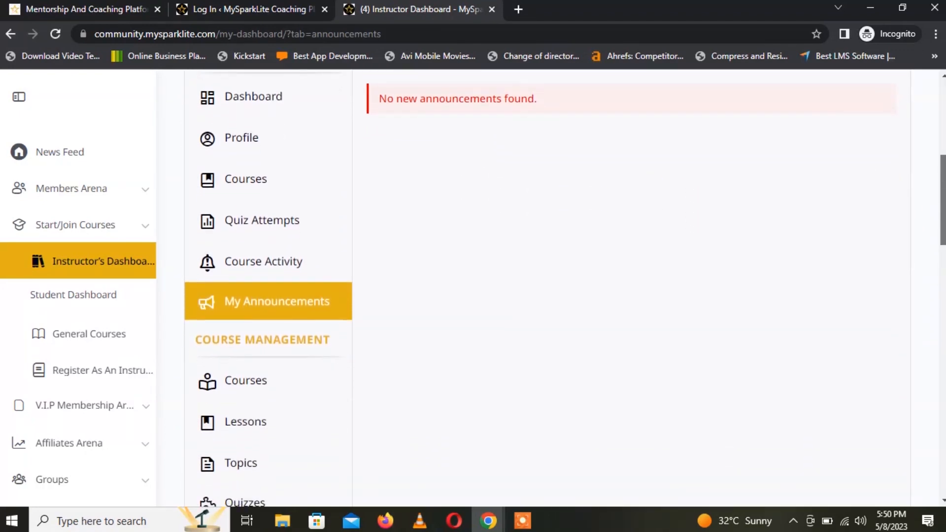
scroll(565, 288, down, 1)
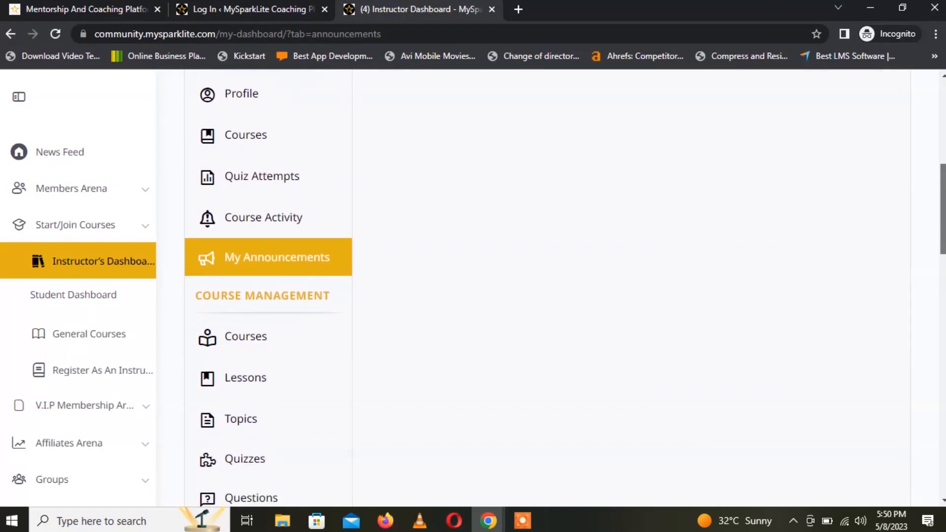
scroll(940, 259, down, 3)
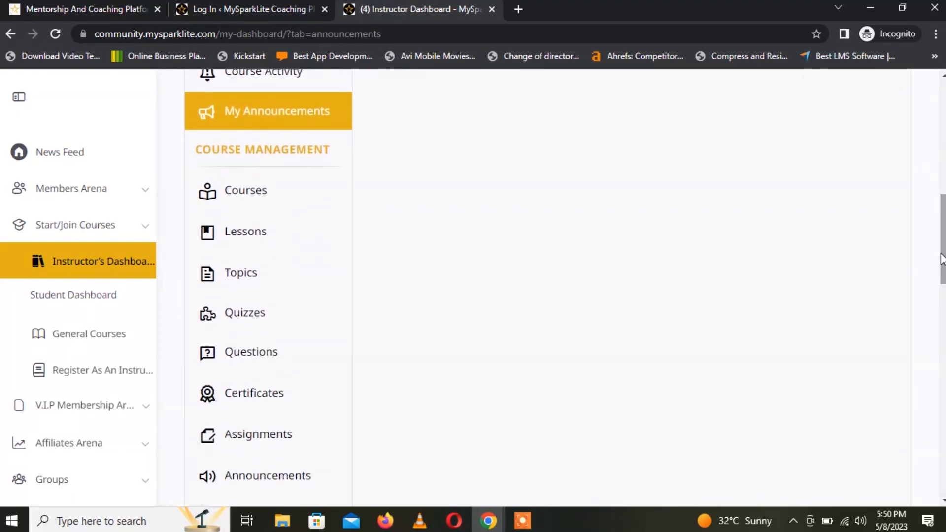
Step: Reopen Courses under Course Management and open the form for creating a course from a video playlist, focusing its playlist URL field
click(256, 193)
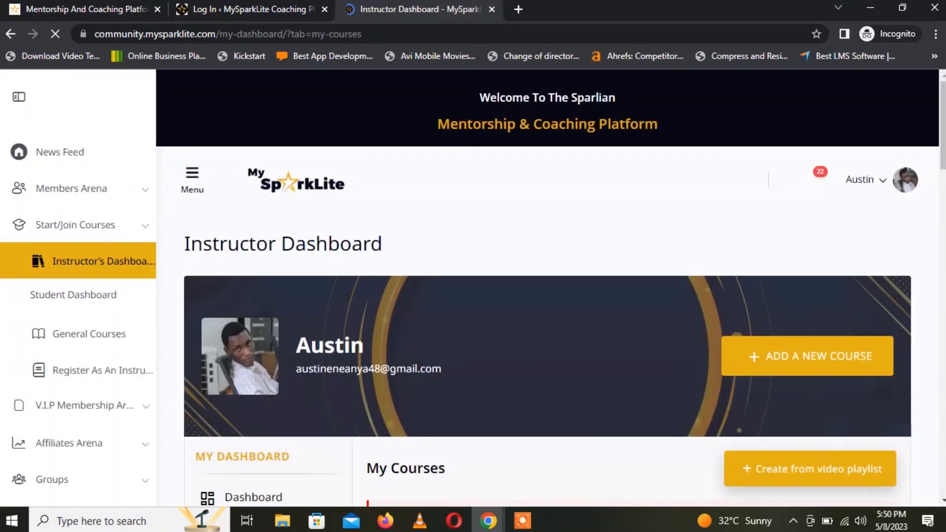
drag(943, 148, 943, 189)
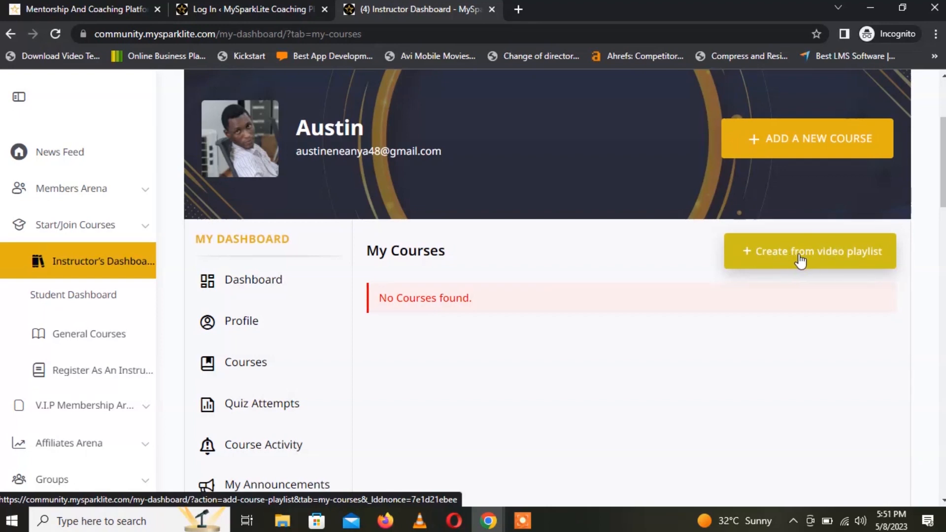
click(799, 263)
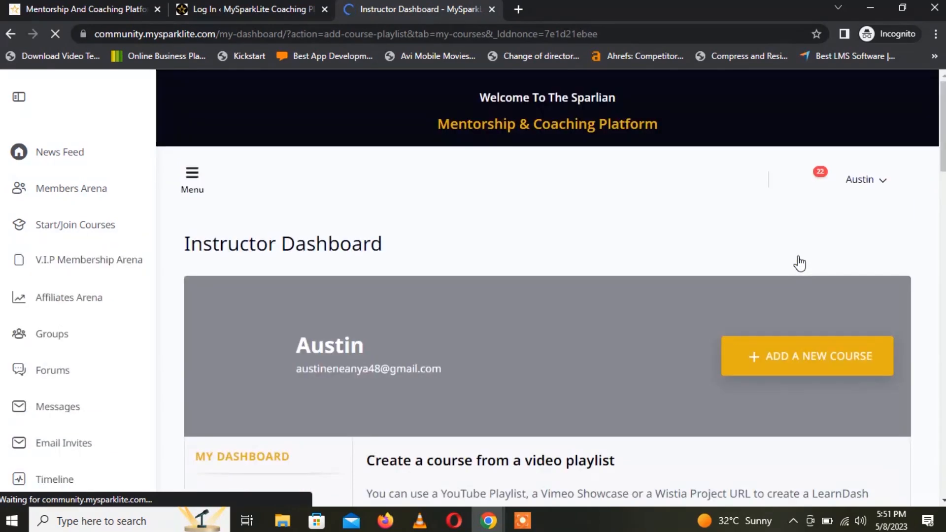
drag(942, 140, 942, 187)
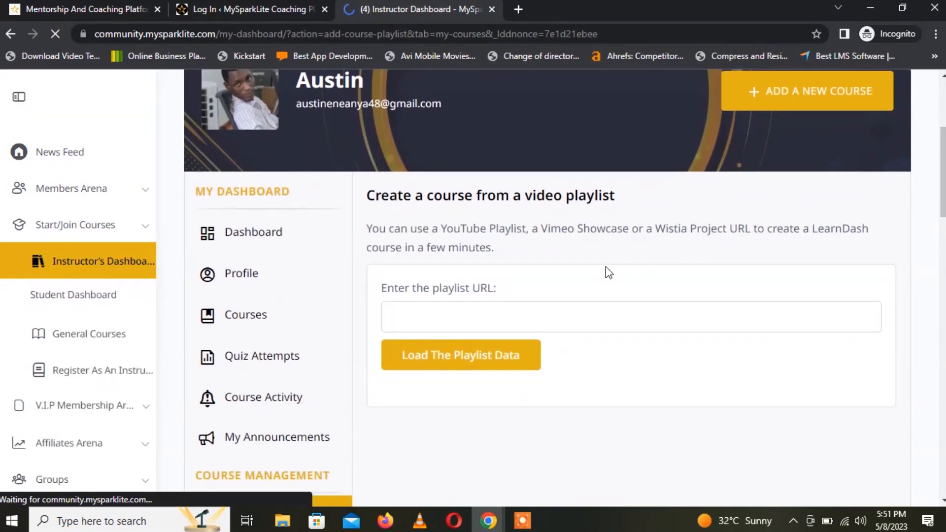
click(537, 313)
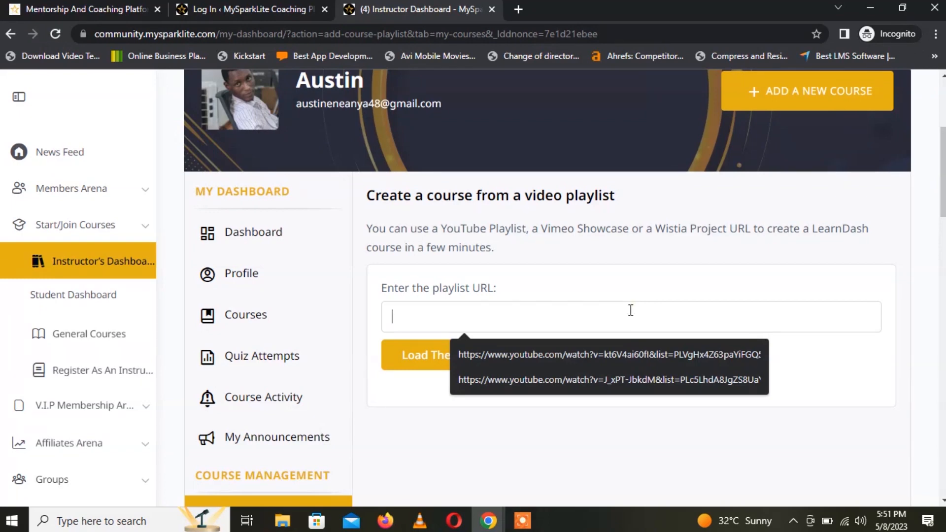
Step: Start adding a new course and review the Course page fields from Course Title and Course Status down to Course Tags
click(811, 98)
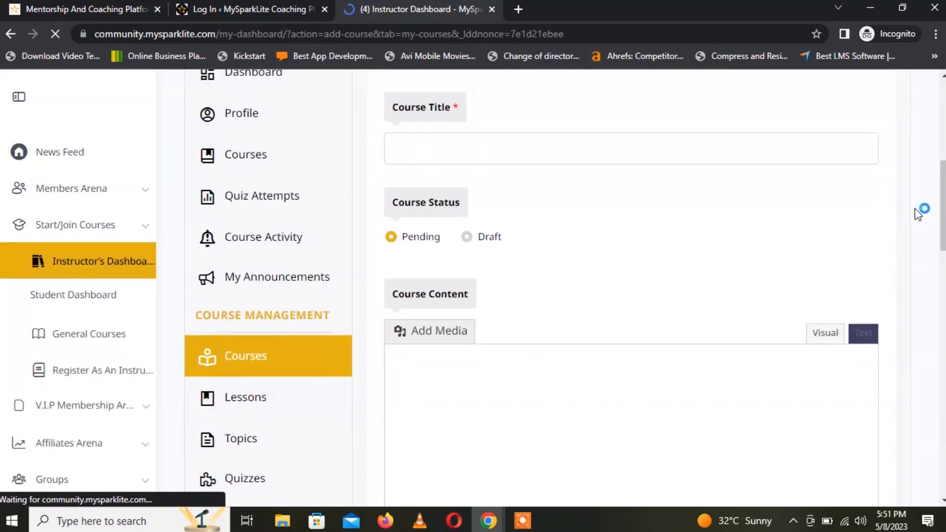
drag(943, 211, 944, 237)
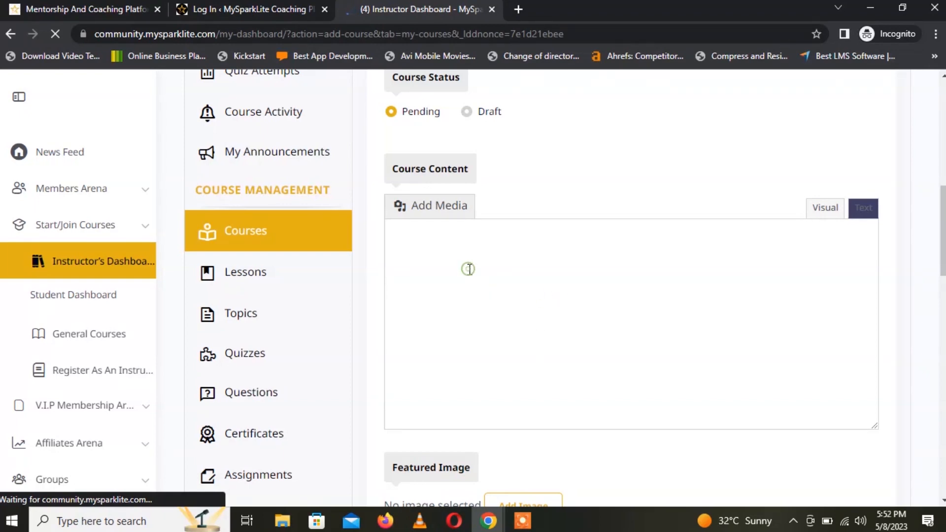
drag(943, 227, 943, 268)
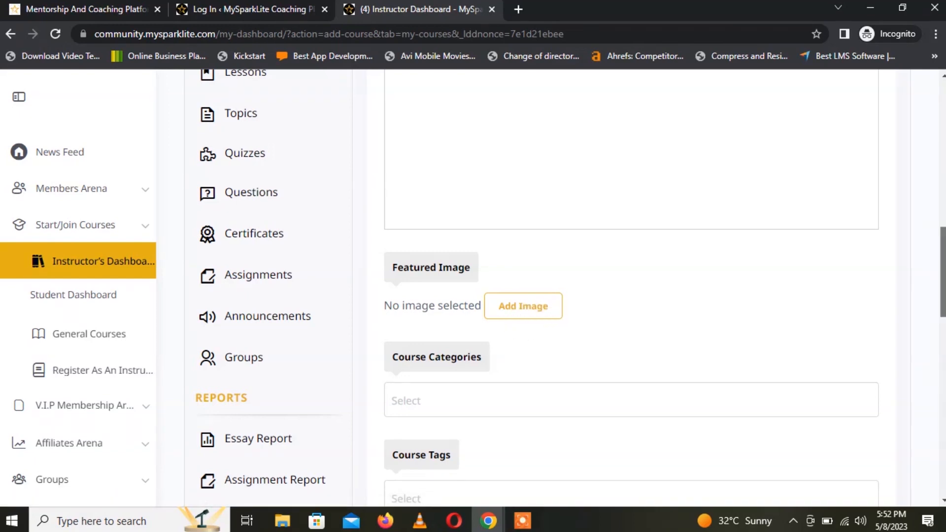
scroll(942, 296, up, 3)
scroll(942, 296, up, 4)
scroll(564, 286, down, 10)
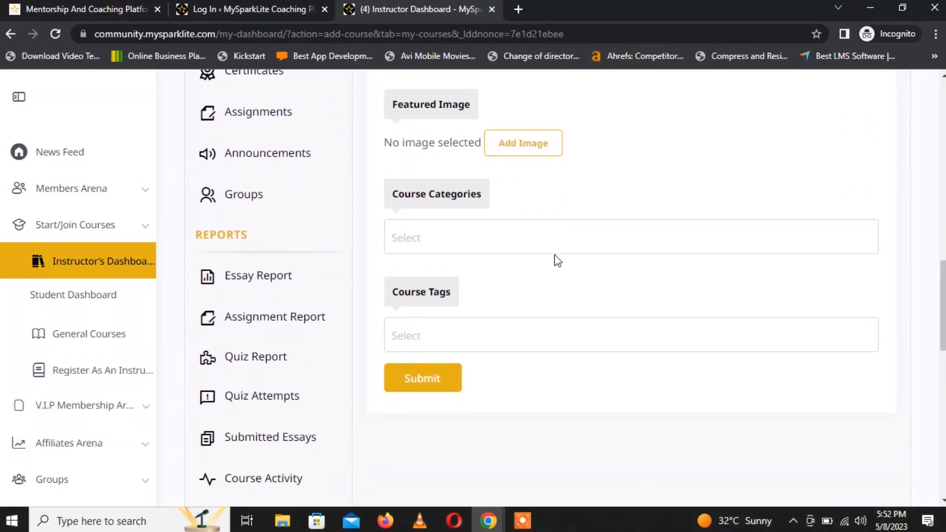
Step: Assign the Entrepreneurship category to the new course in Course Categories
click(543, 242)
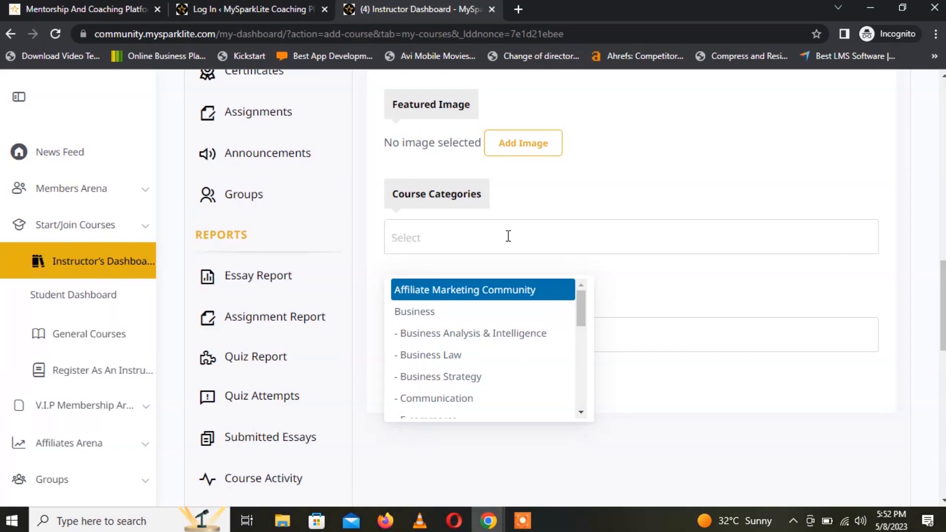
text(entrepreneurship)
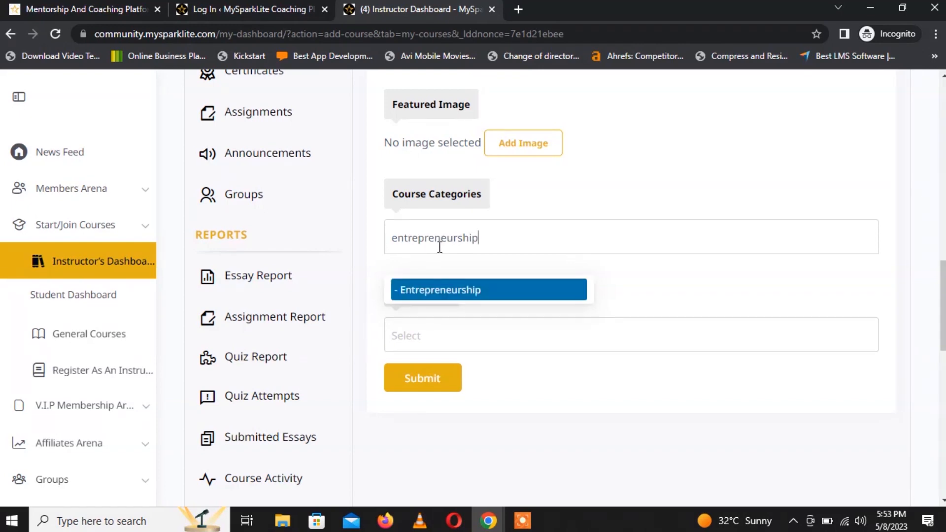
click(434, 291)
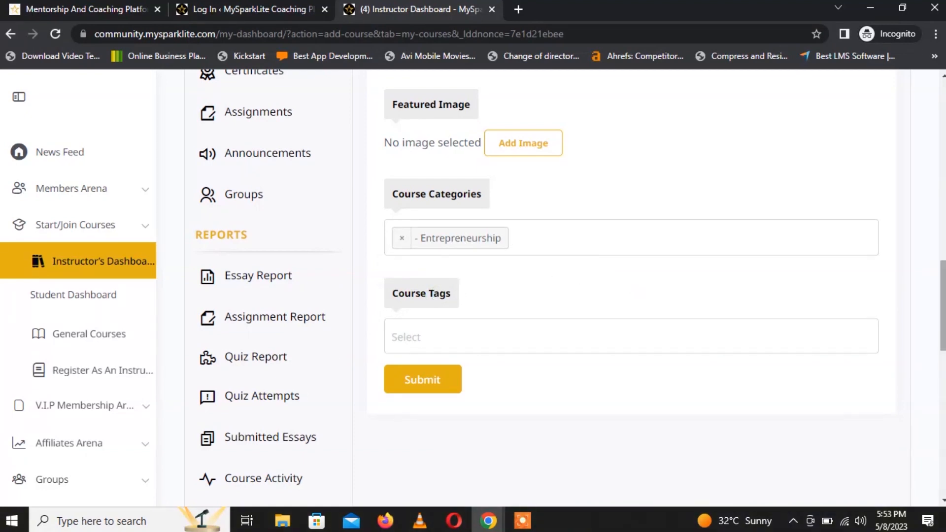
Step: Browse the existing tags offered in the Course Tags field and close the list
click(574, 342)
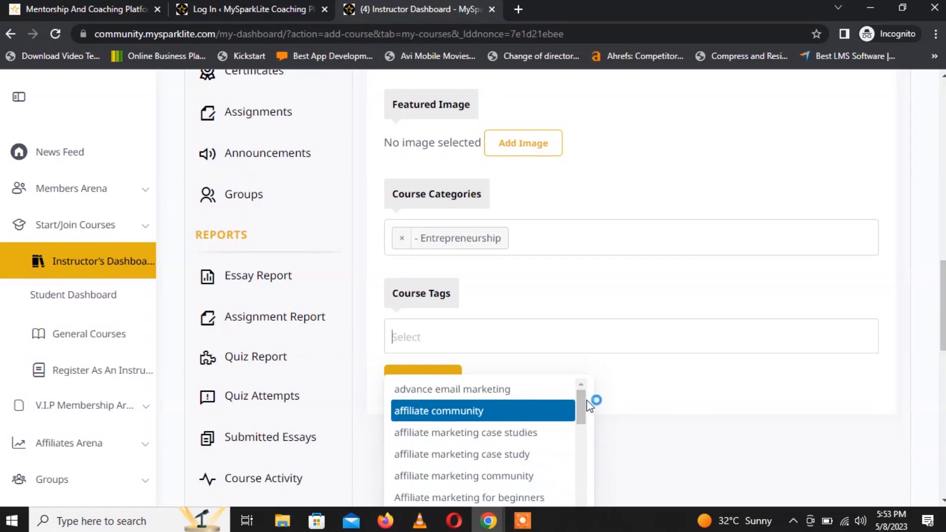
drag(585, 403, 607, 351)
click(610, 337)
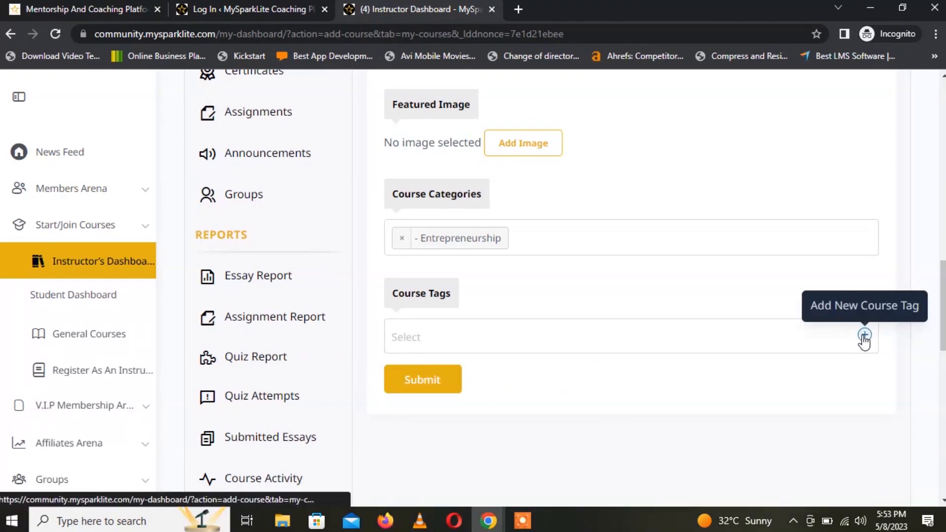
click(864, 335)
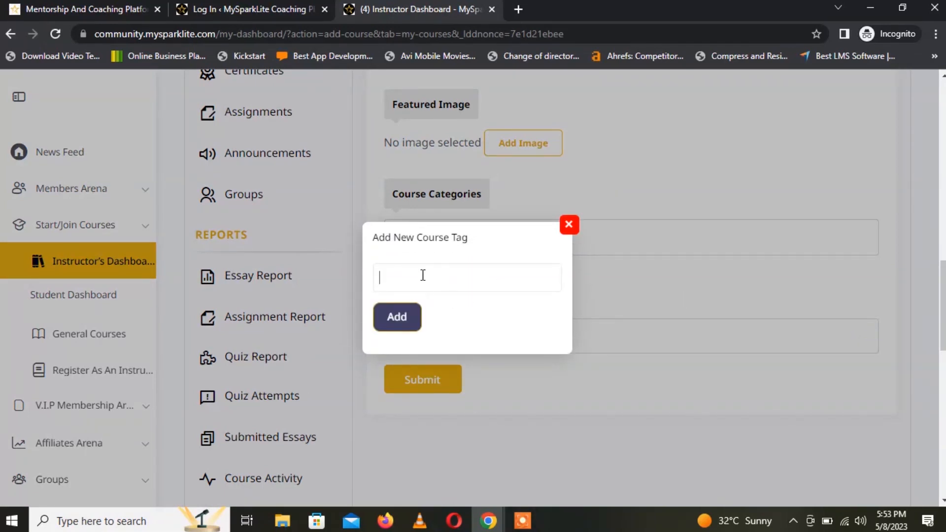
text(hshsgg)
key(BackSpace)
key(BackSpace)
key(BackSpace)
key(BackSpace)
key(BackSpace)
key(BackSpace)
key(BackSpace)
key(BackSpace)
key(BackSpace)
key(BackSpace)
key(BackSpace)
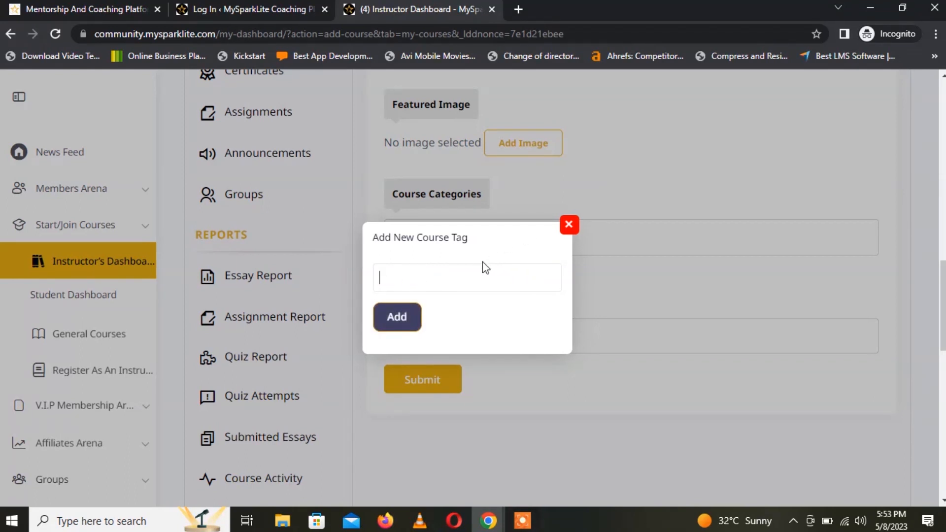
click(569, 226)
Step: Go to the new course's Settings and enable Course Materials so added content is displayed on the main course page
scroll(566, 286, down, 4)
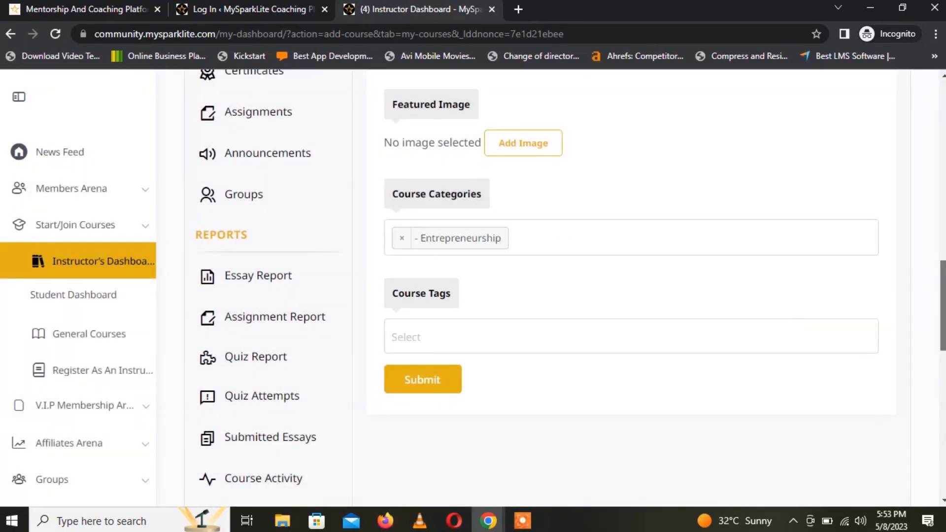
scroll(567, 286, up, 4)
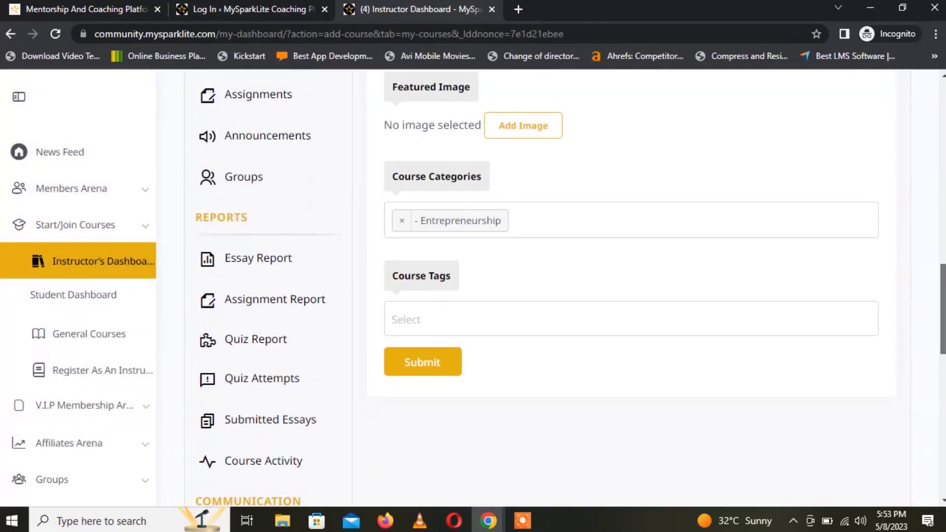
scroll(509, 364, up, 2)
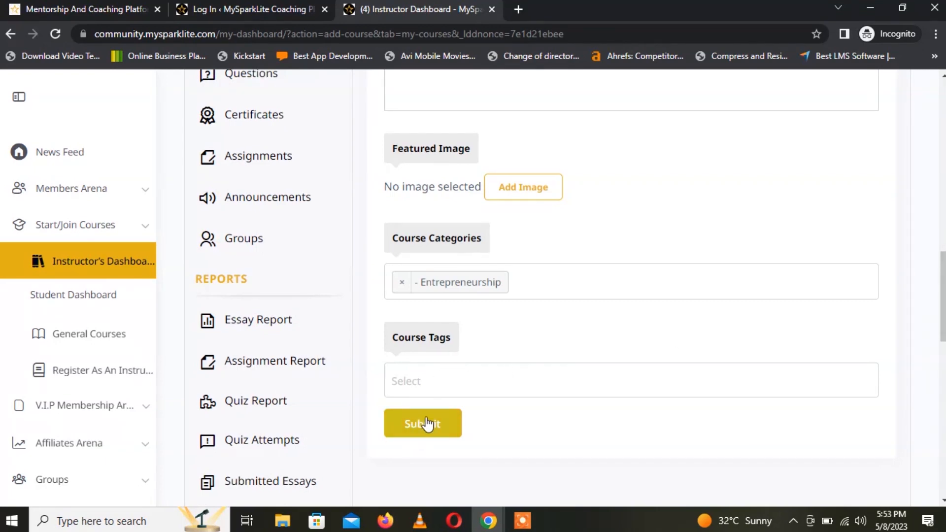
scroll(565, 287, up, 8)
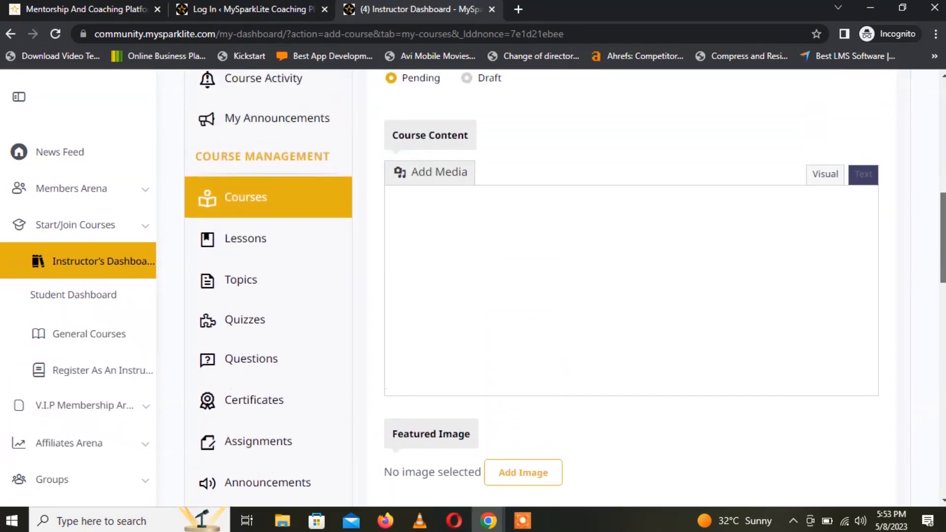
scroll(565, 217, up, 3)
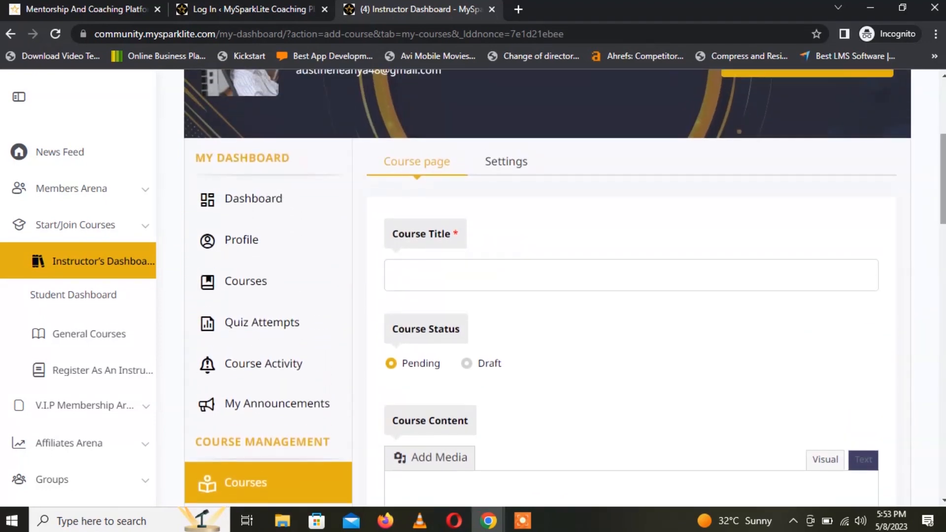
click(507, 170)
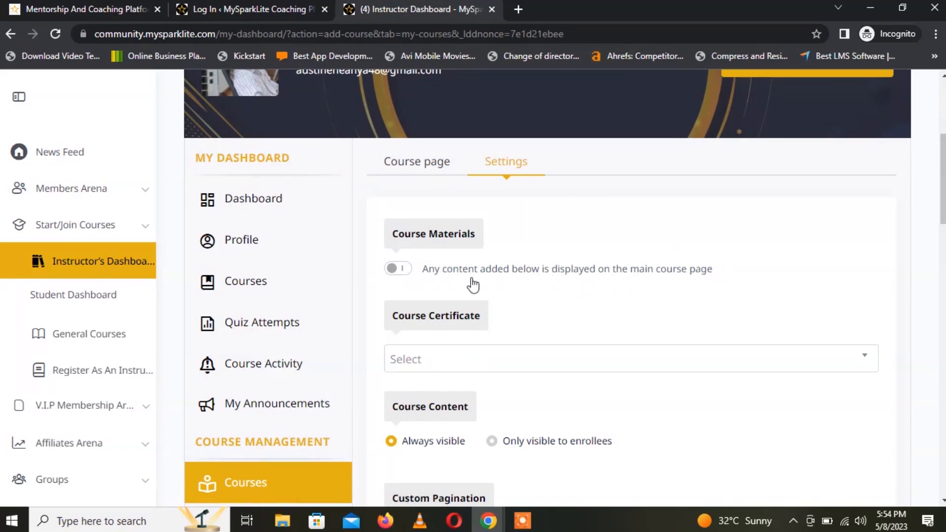
click(407, 269)
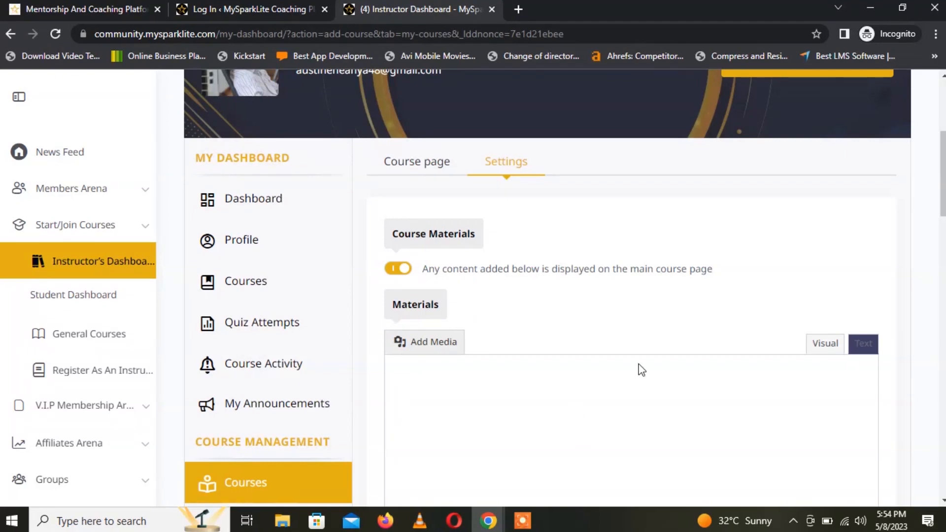
Step: Open the Add Media dialog for the course materials, look over its upload options and close it
scroll(638, 369, down, 1)
scroll(565, 223, down, 2)
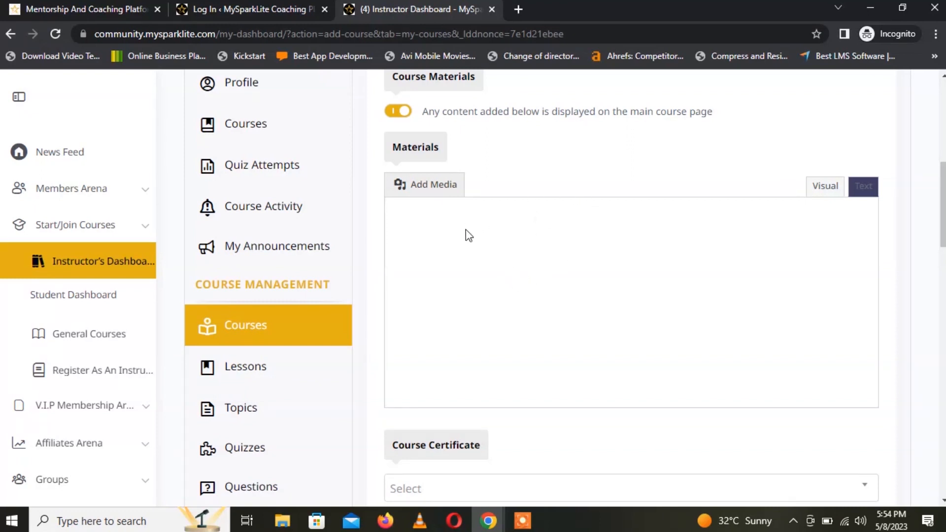
click(429, 188)
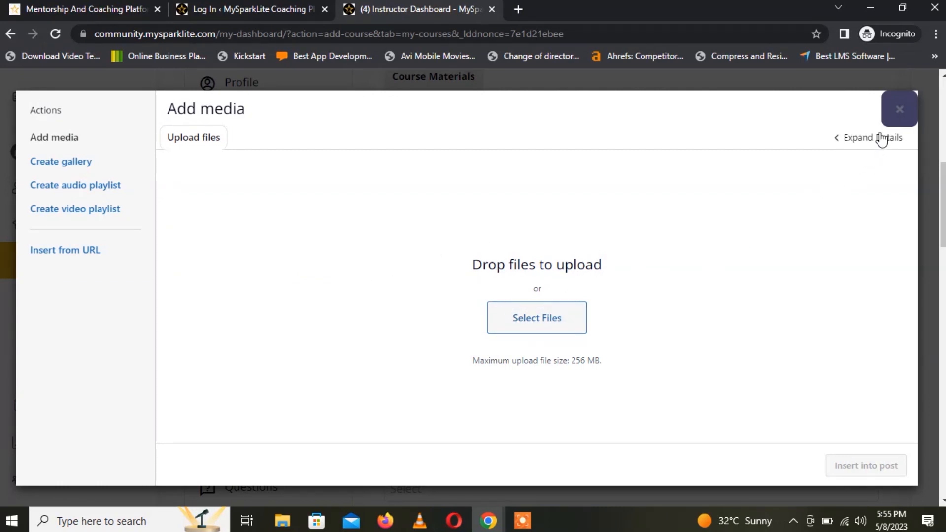
click(900, 109)
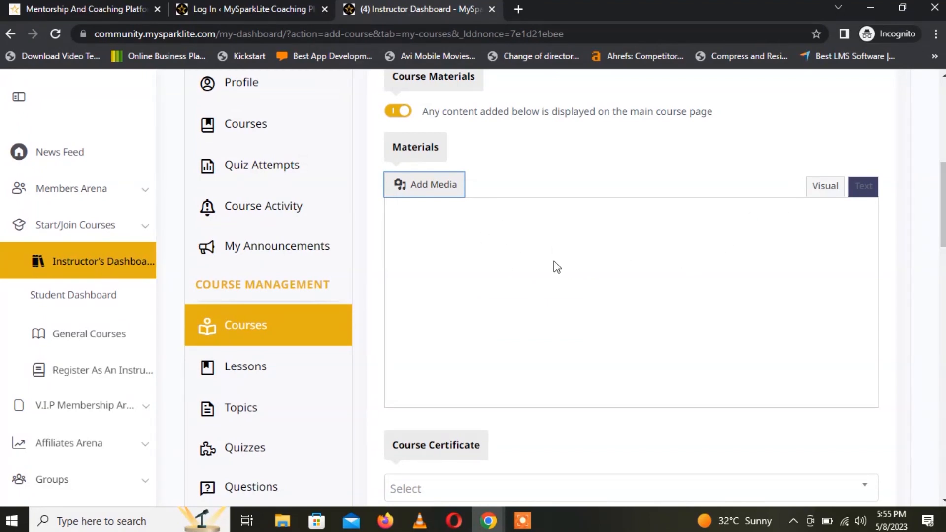
Step: Search the Course Certificate options for "ce", clear the search text and close the list
drag(944, 206, 945, 249)
click(657, 269)
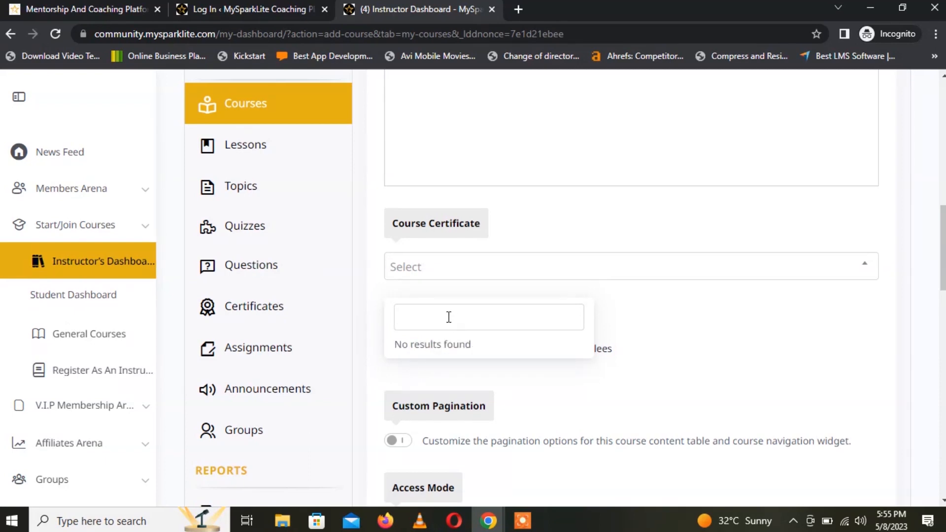
text(ce)
key(BackSpace)
key(BackSpace)
key(BackSpace)
key(BackSpace)
key(BackSpace)
key(BackSpace)
key(BackSpace)
key(BackSpace)
click(701, 336)
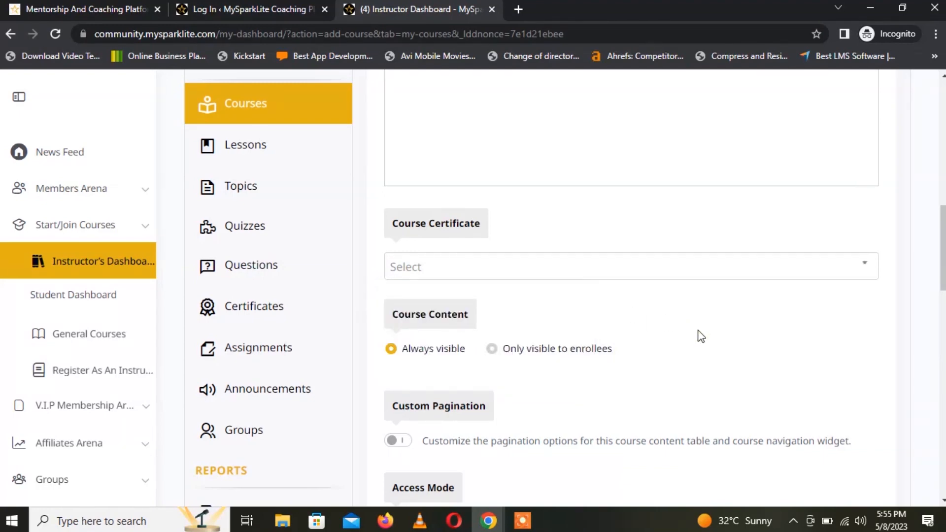
Step: Enable Custom Pagination for the course content table and navigation widget in the new course's settings
drag(944, 261, 943, 297)
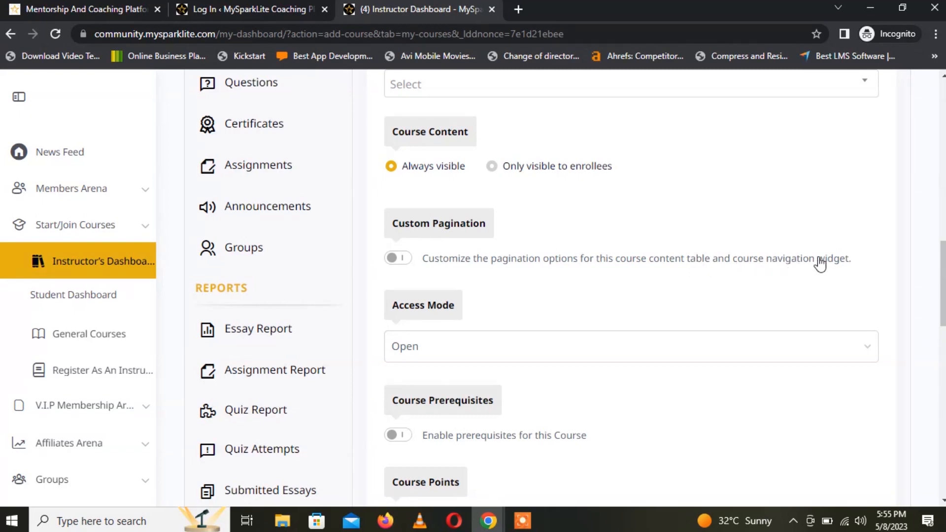
click(397, 257)
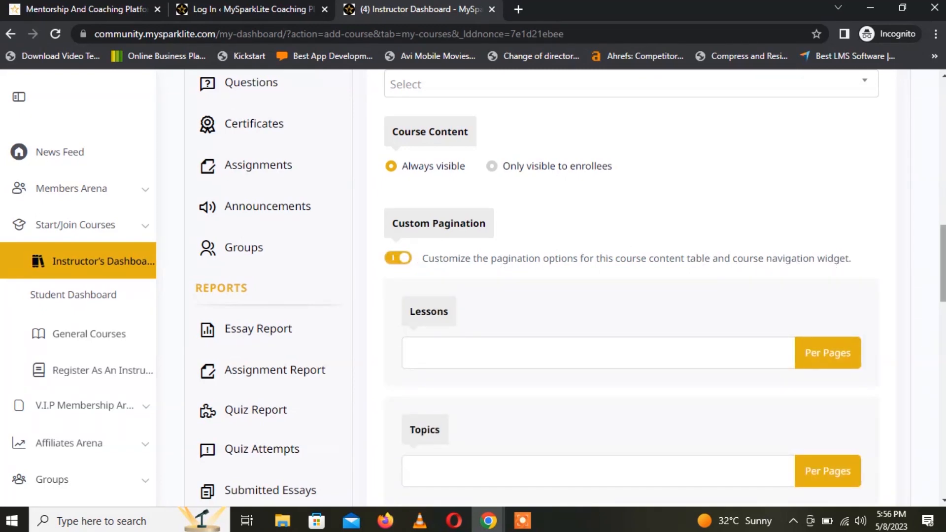
Step: Set the custom pagination to 10 lessons per page and turn Custom Pagination back off
scroll(941, 266, down, 4)
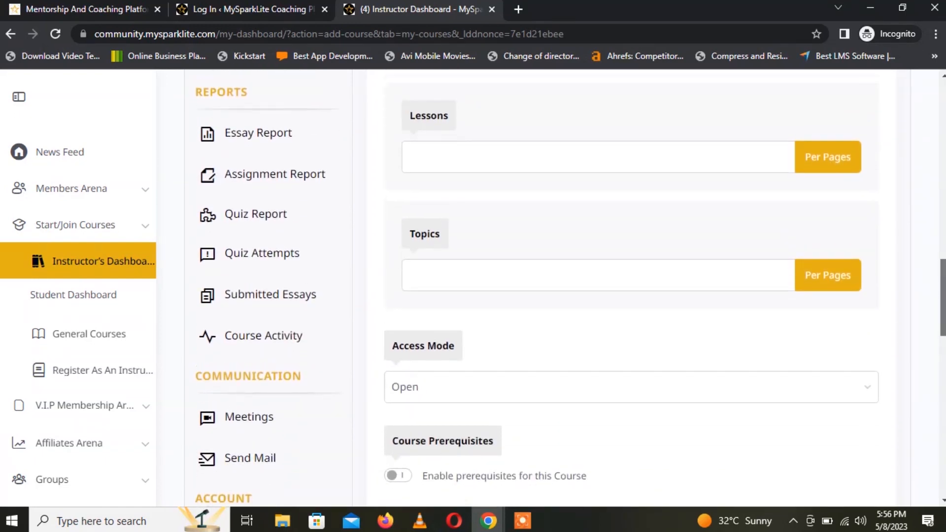
scroll(609, 282, up, 2)
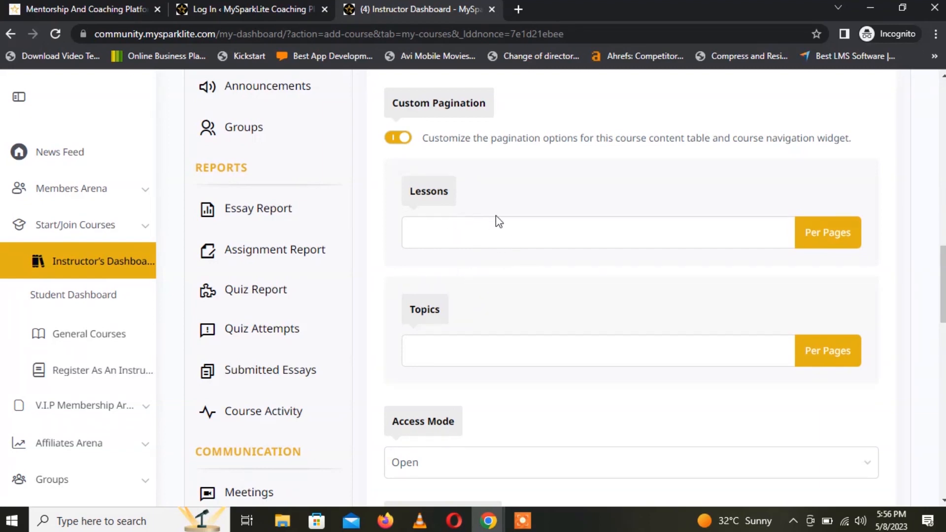
click(482, 229)
click(551, 348)
scroll(490, 205, down, 5)
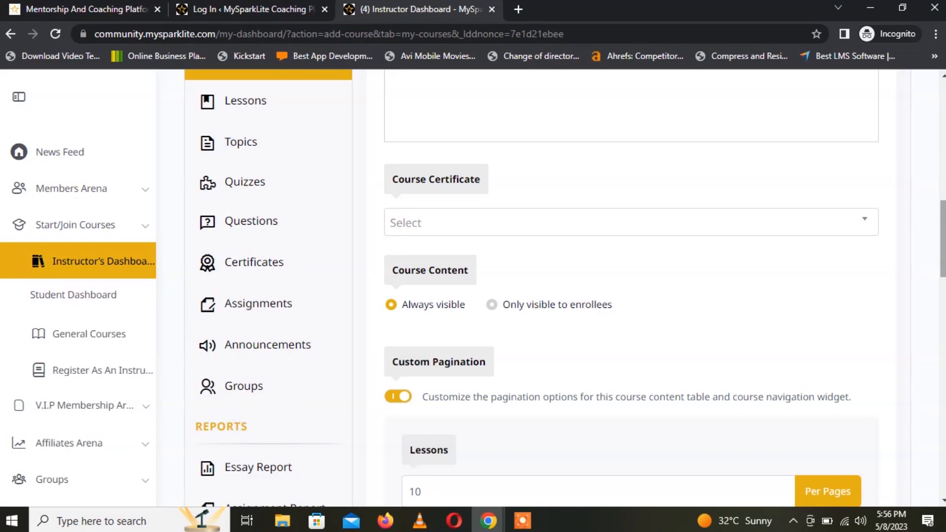
drag(944, 266, 944, 294)
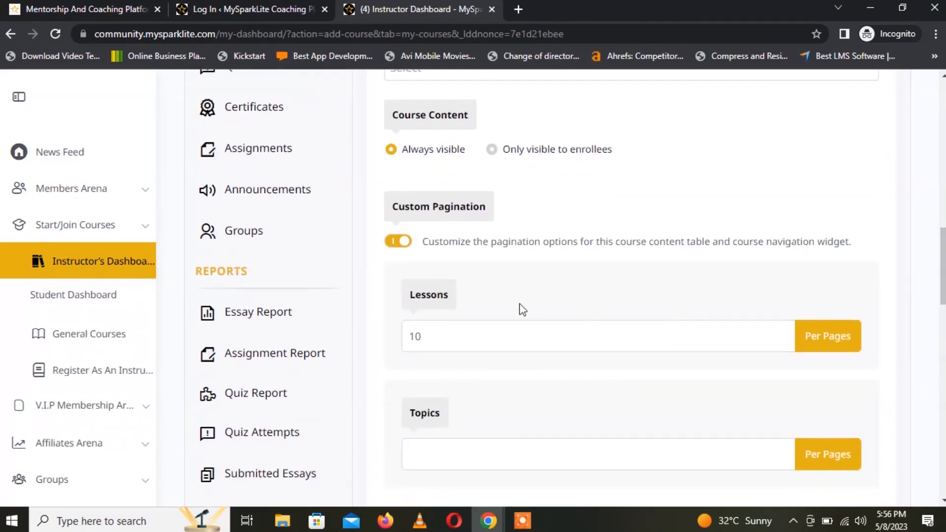
click(397, 242)
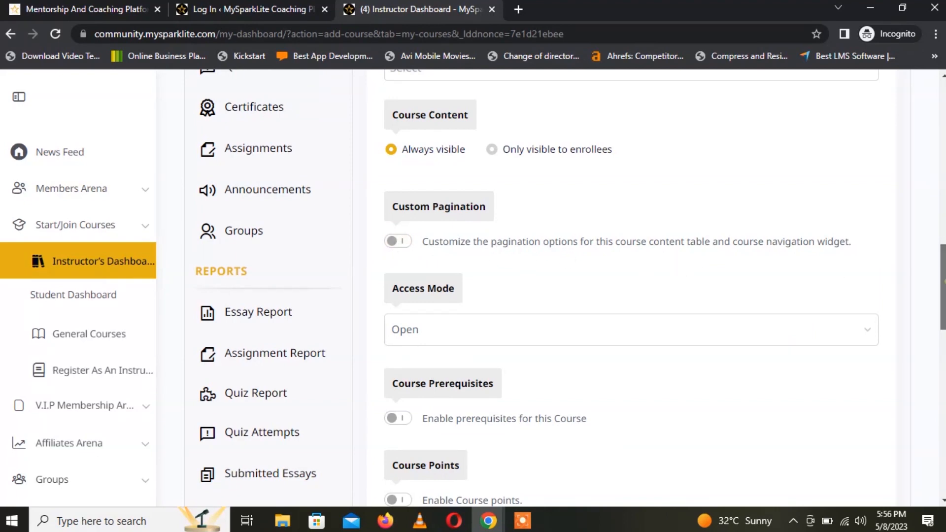
Step: Set the new course's Access Mode to Buy Now and look over its price and enrollment URL fields
scroll(603, 278, down, 2)
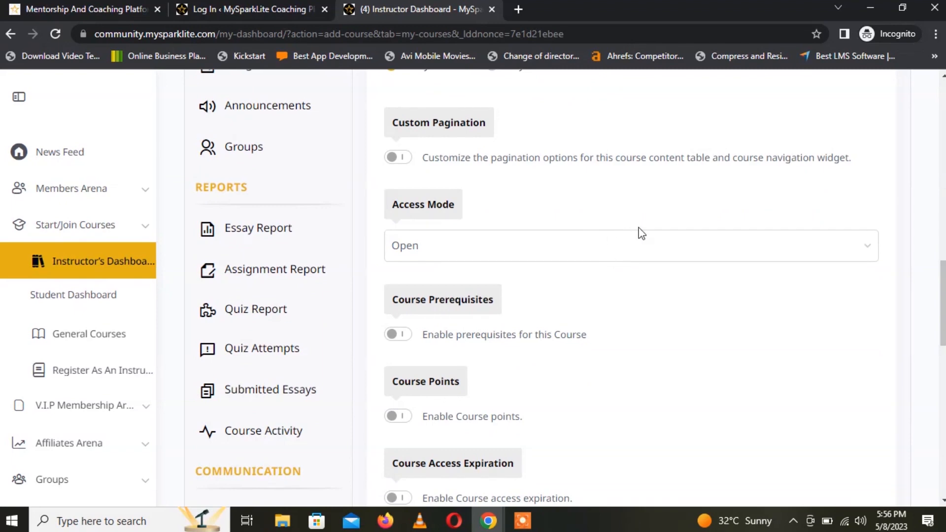
click(486, 252)
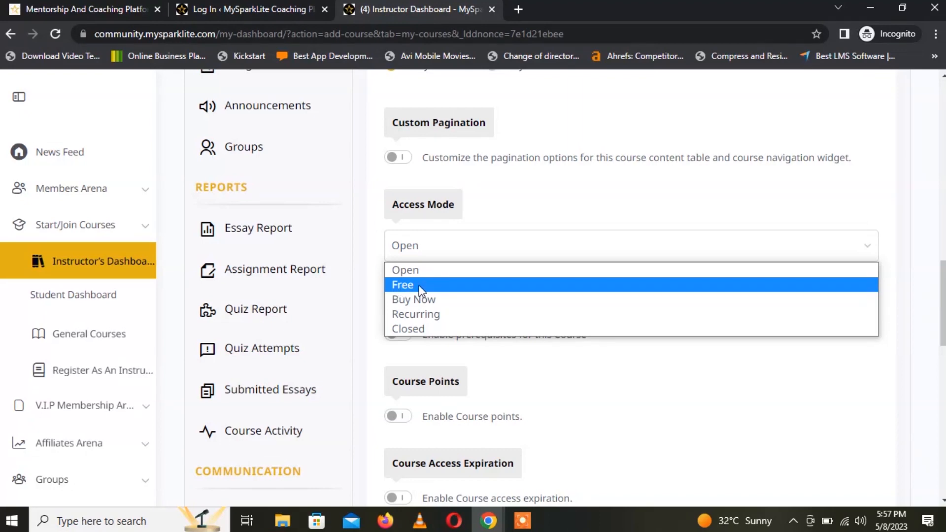
click(432, 300)
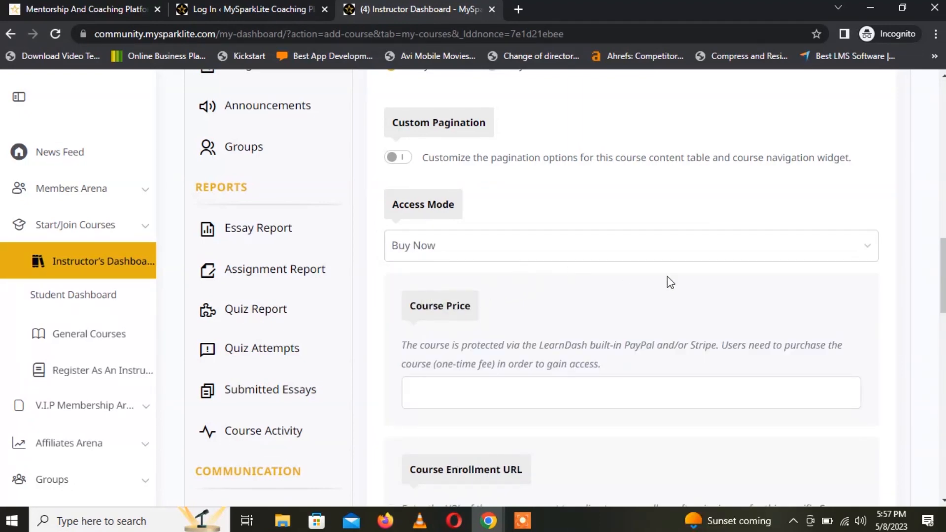
scroll(942, 275, down, 2)
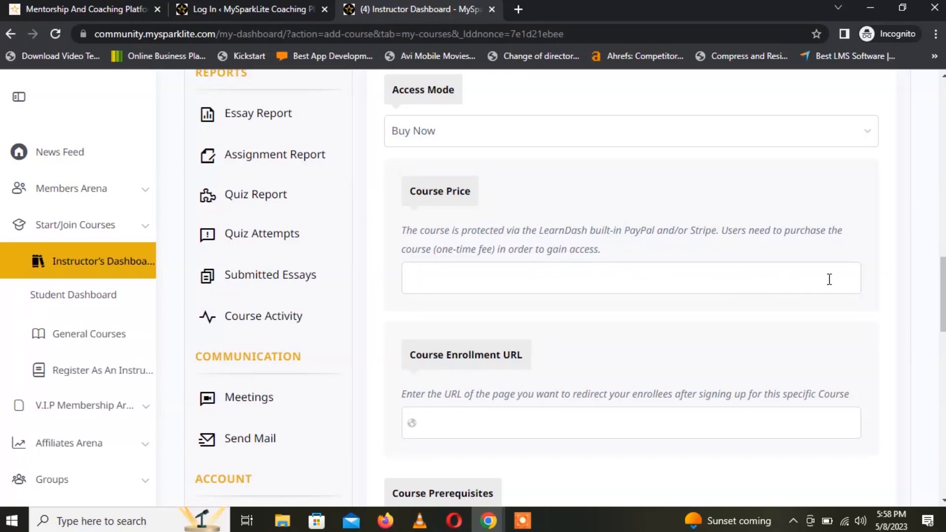
Step: Enter a one-time Course Price of $4000 for the course
mouse_move(943, 294)
mouse_down()
mouse_move(943, 269)
mouse_move(942, 281)
mouse_up()
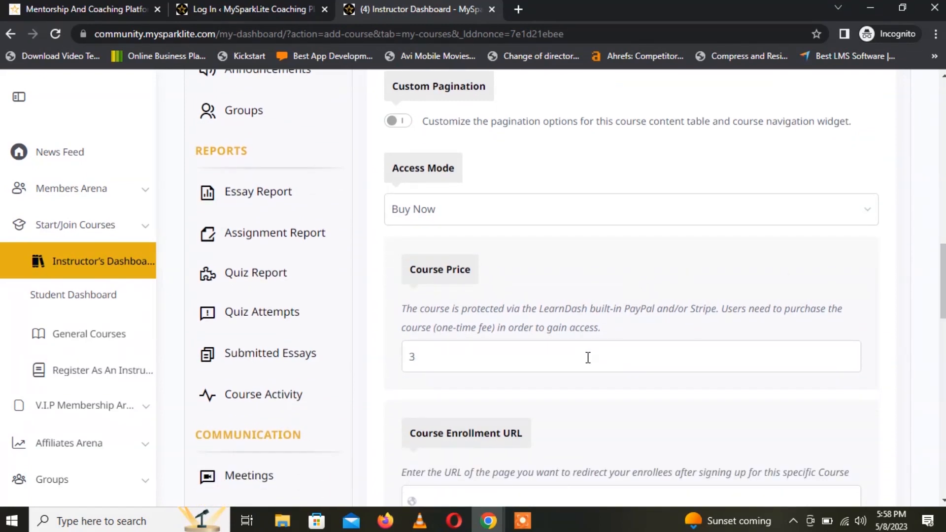
text(50)
text(00)
drag(455, 362, 407, 361)
click(467, 356)
text($)
Step: Switch the Access Mode to Recurring and look over the price, Billing Cycle and Recurring Times fields
click(504, 210)
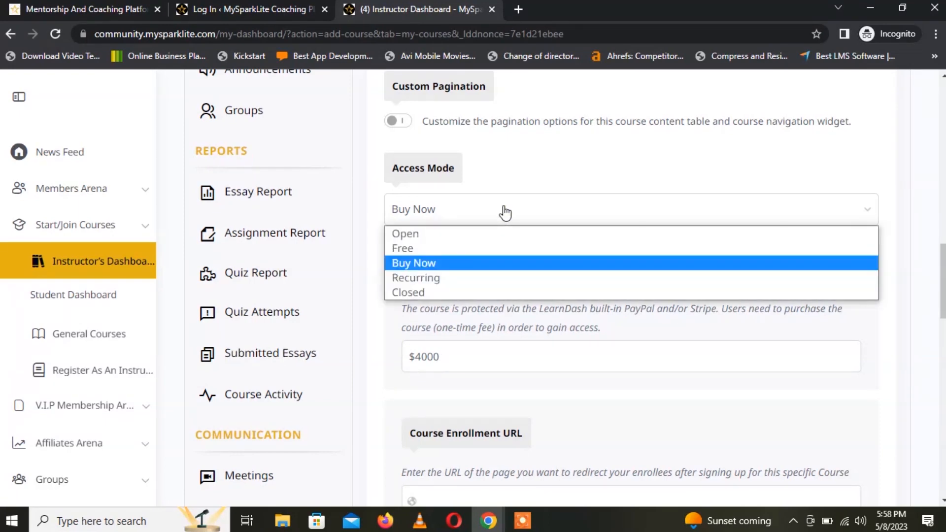
click(448, 281)
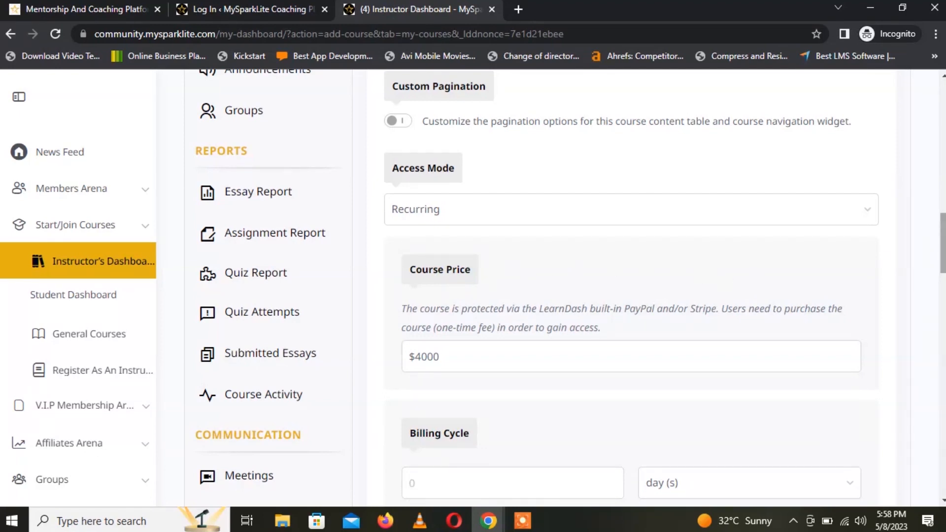
scroll(943, 244, down, 1)
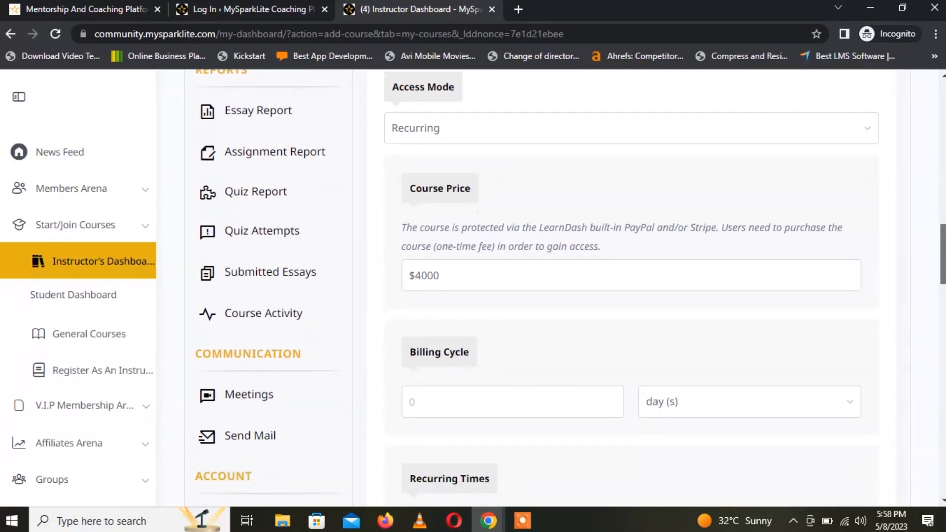
drag(943, 247, 943, 244)
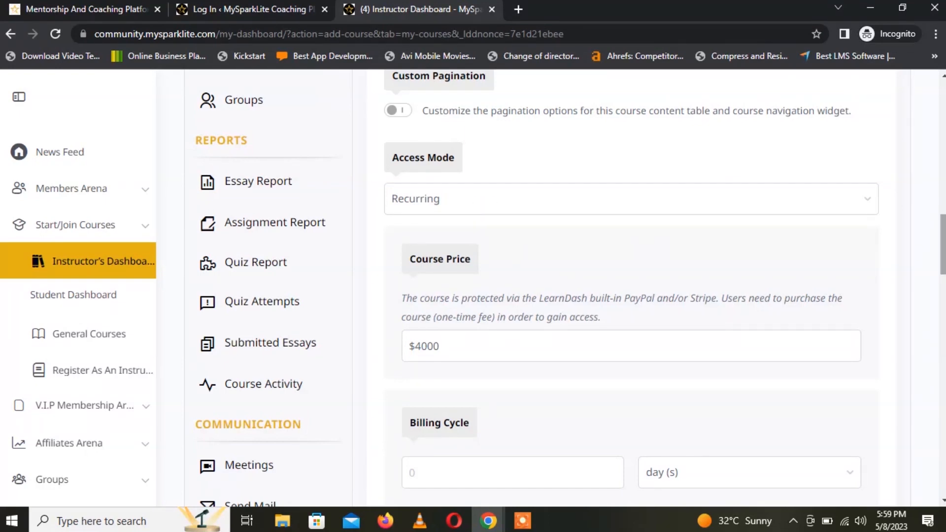
scroll(941, 241, up, 2)
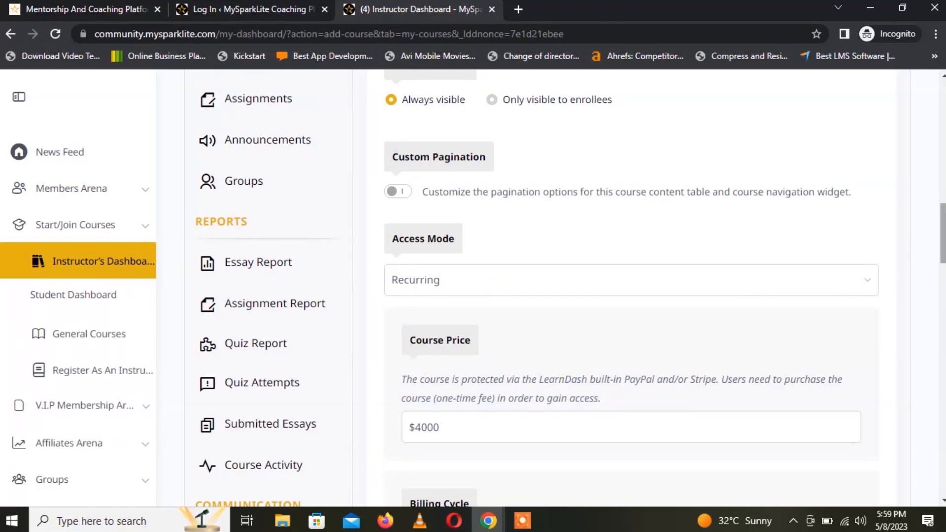
mouse_move(942, 226)
mouse_down()
mouse_move(942, 215)
mouse_move(942, 242)
mouse_up()
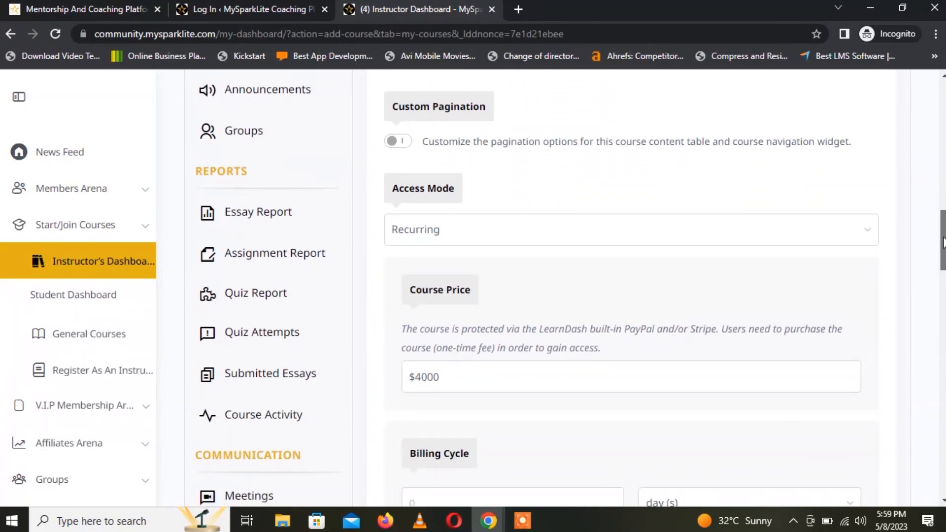
drag(943, 242, 942, 247)
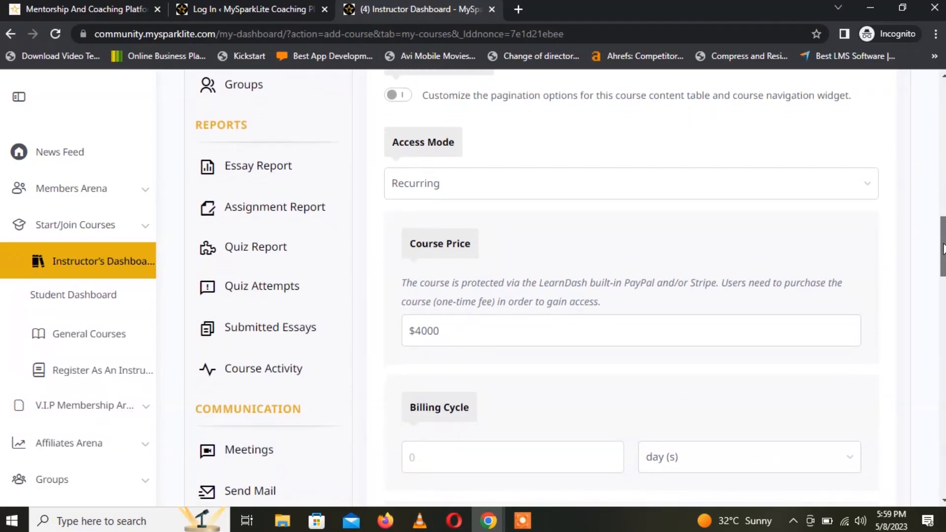
Step: Set the Access Mode to Free, and enable Course Prerequisites to view its options before disabling it again
click(508, 190)
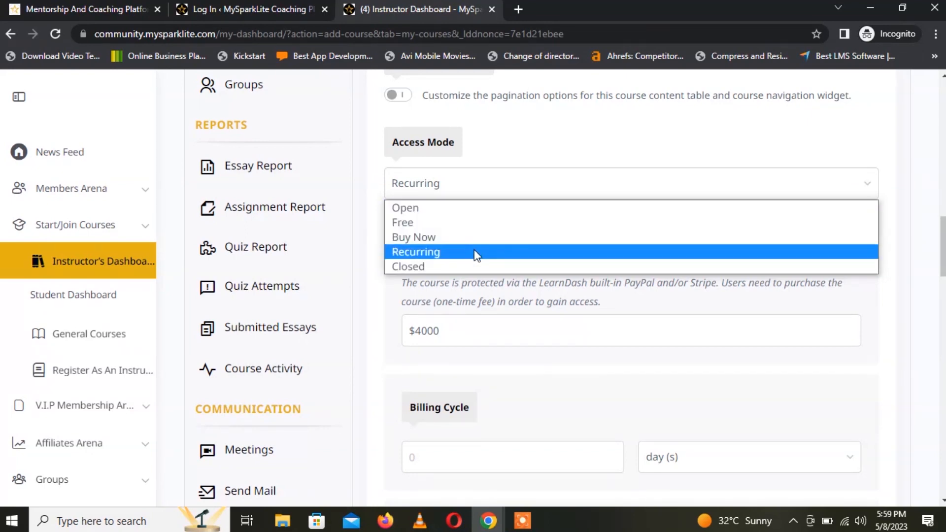
click(483, 223)
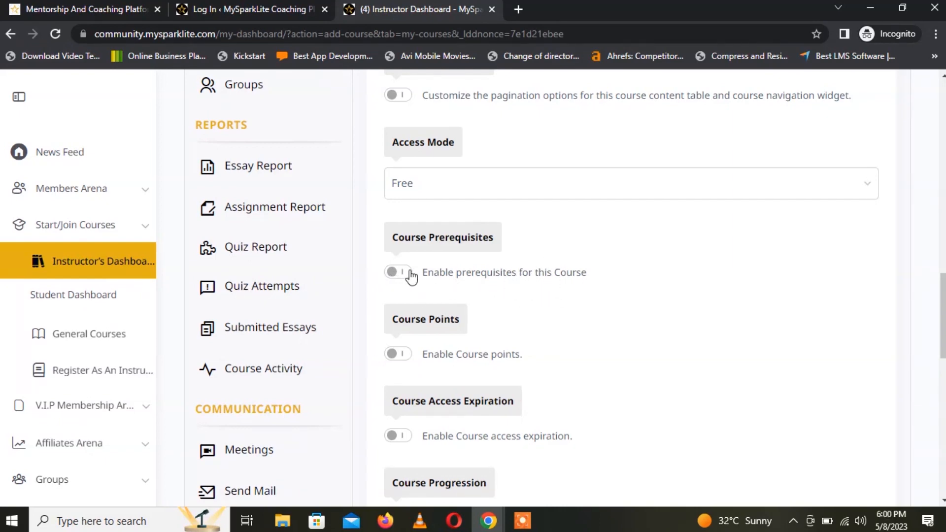
click(402, 275)
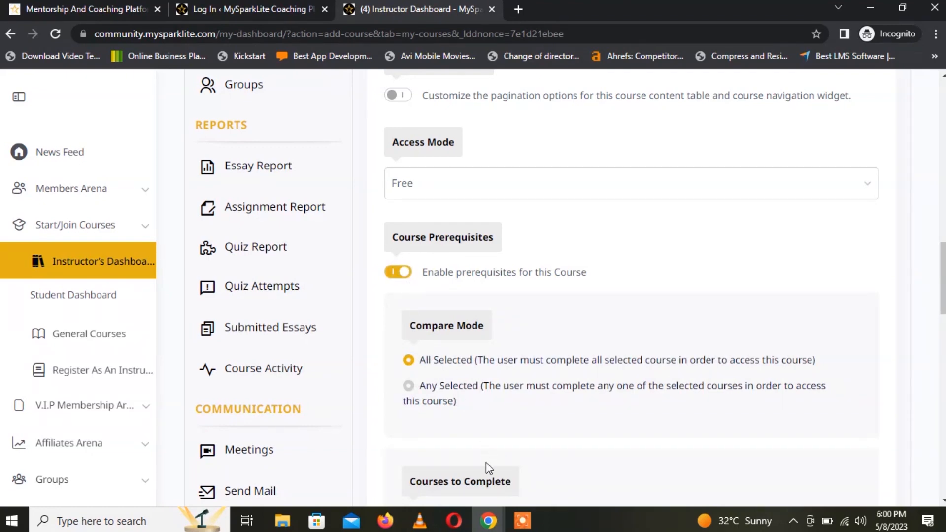
click(398, 272)
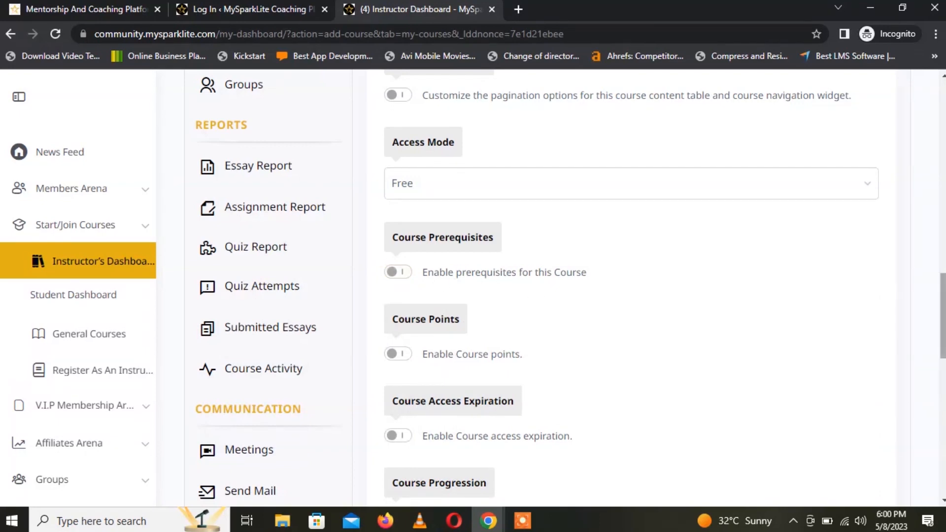
Step: Enable Course Points and set the points required for access to 1
scroll(672, 295, down, 2)
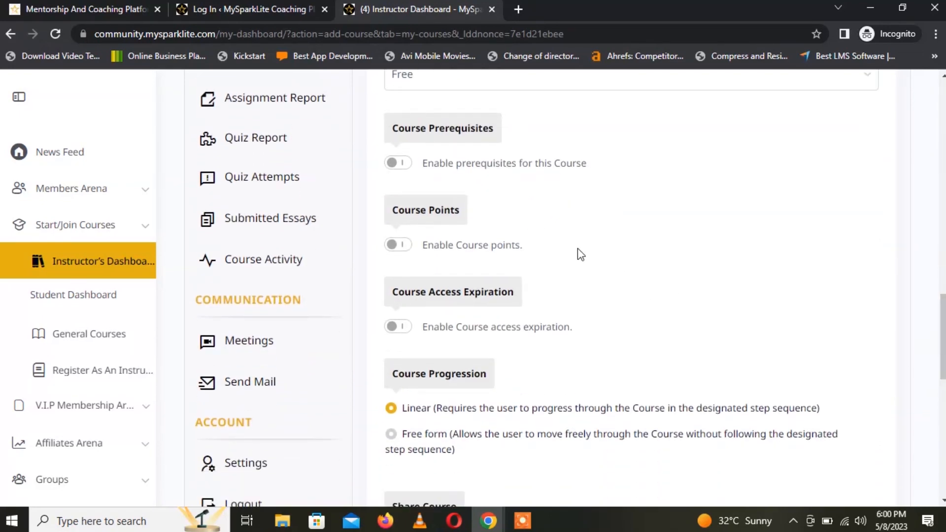
click(516, 249)
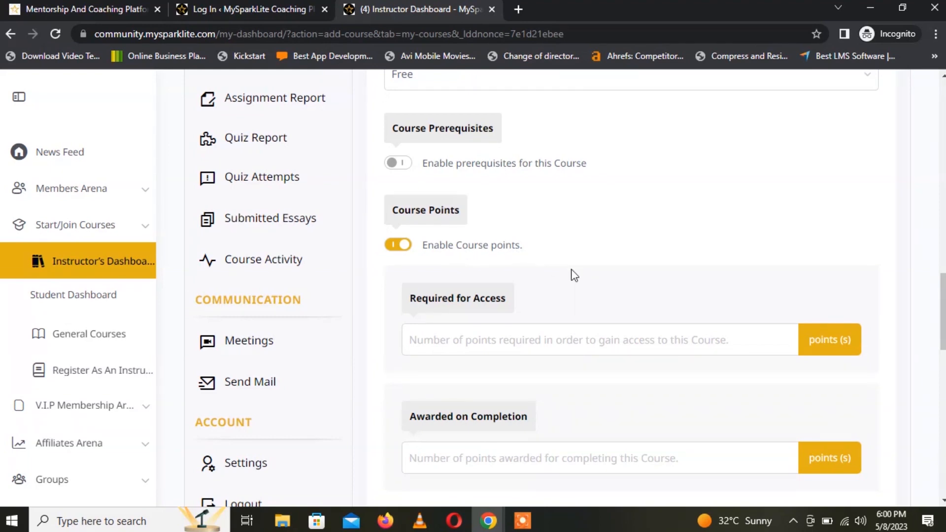
drag(943, 295, 942, 316)
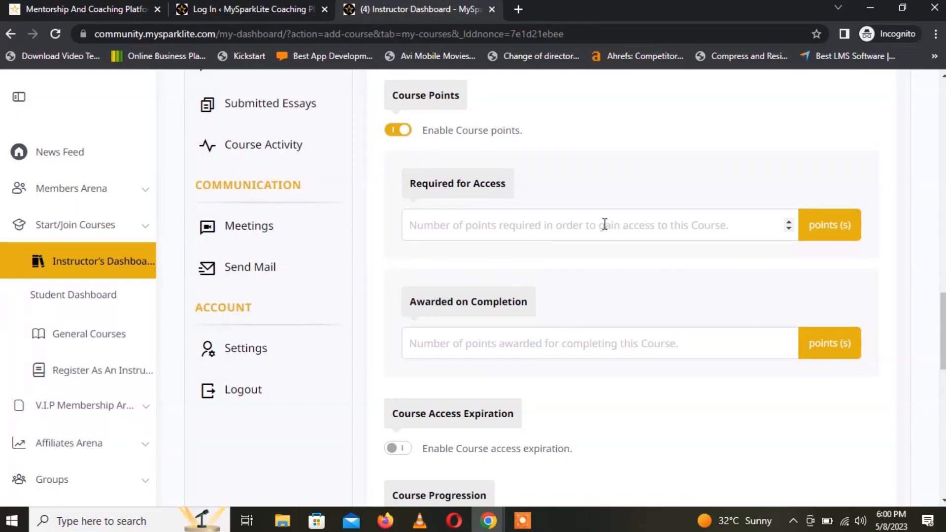
click(589, 229)
text(12)
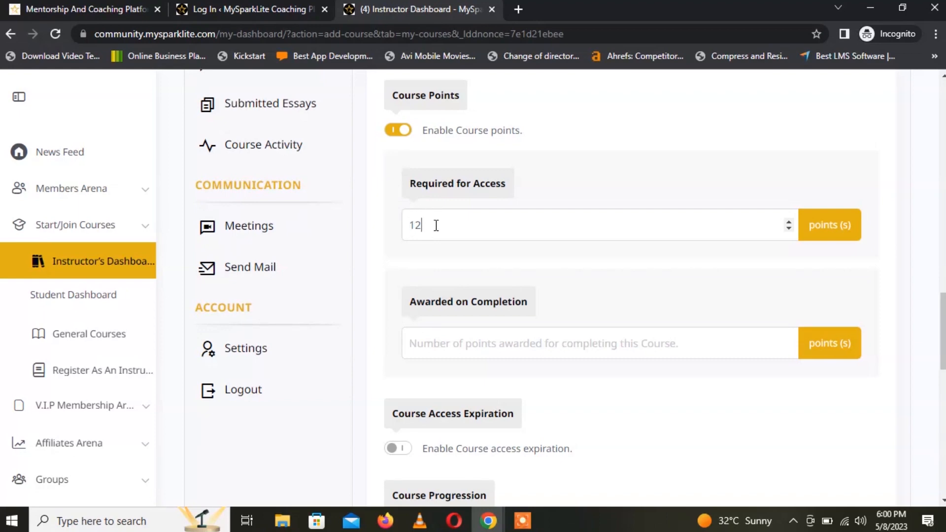
key(BackSpace)
key(BackSpace)
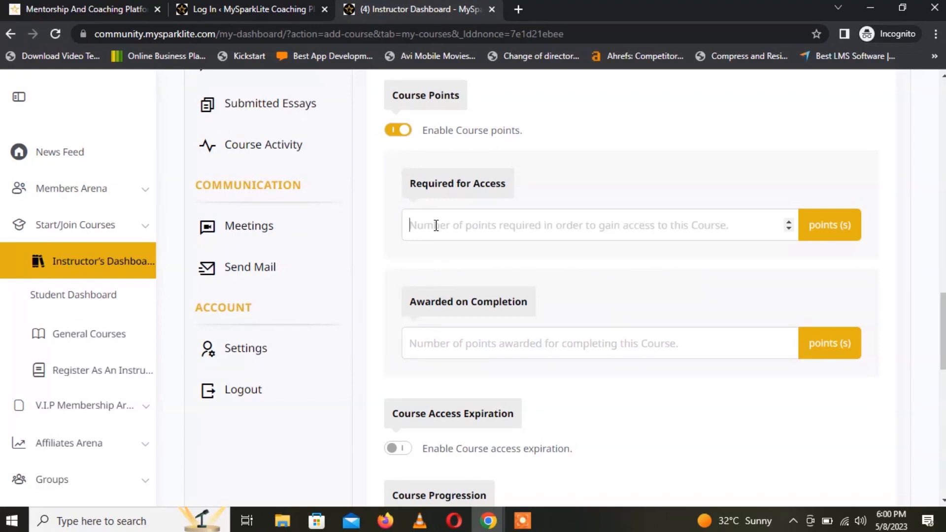
text(0)
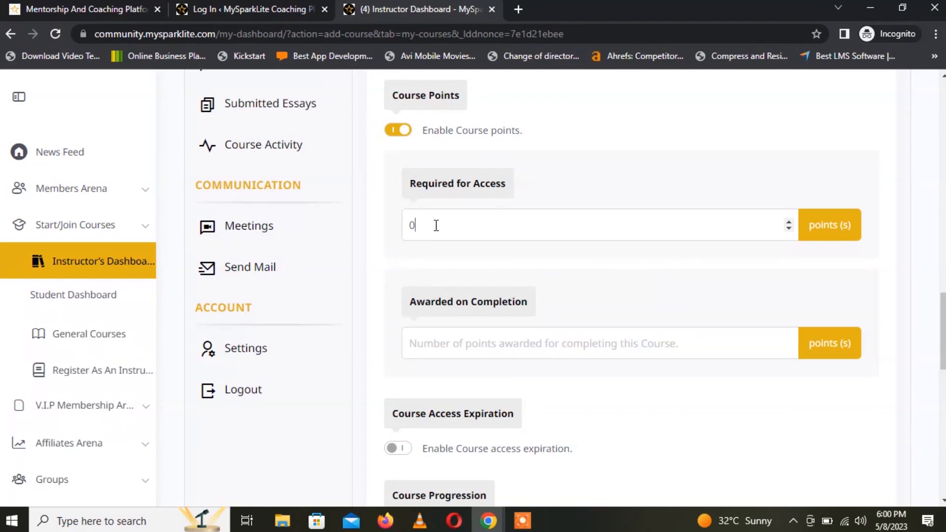
key(BackSpace)
text(1)
Step: Set the points awarded on completion to 20 and turn Course Points back off
click(451, 347)
text(5)
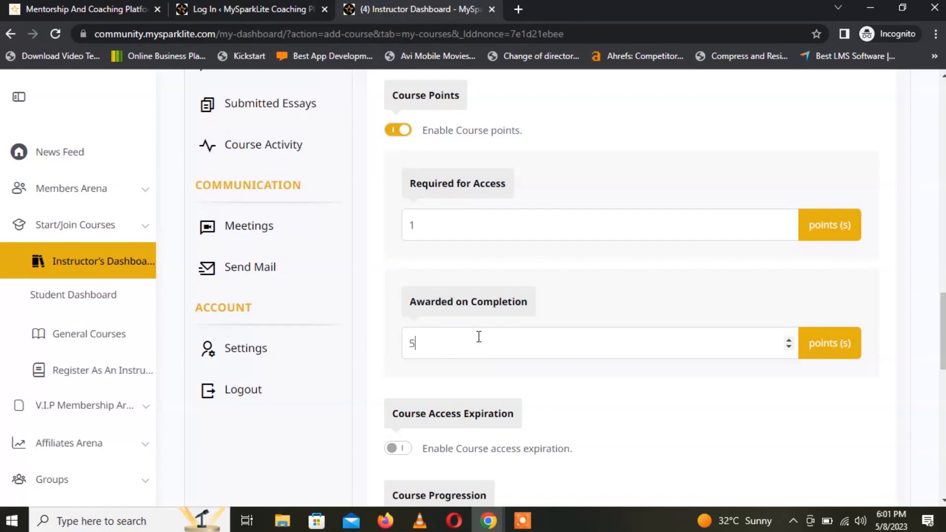
key(BackSpace)
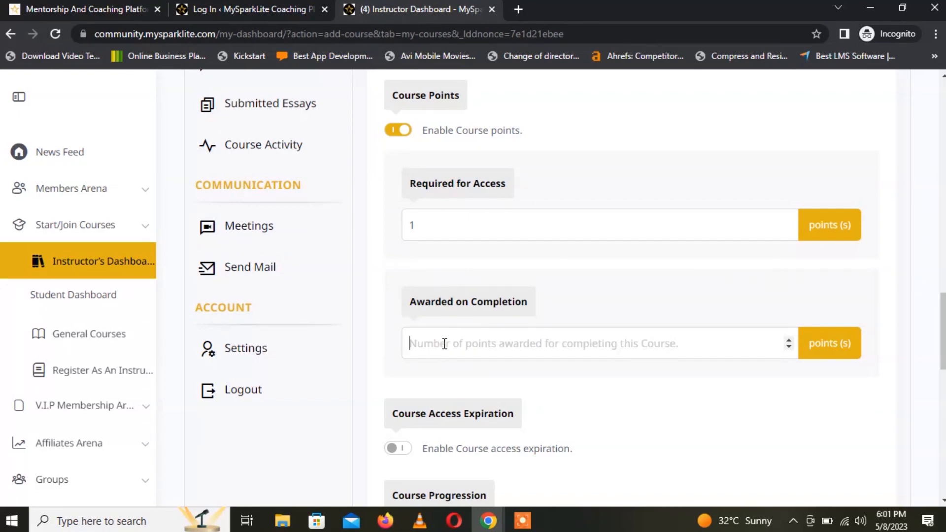
text(10)
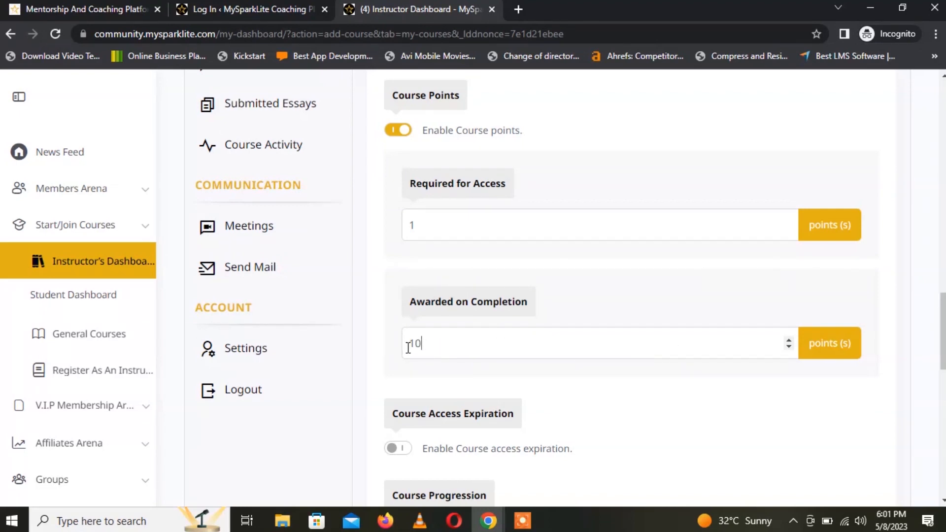
key(BackSpace)
key(BackSpace)
text(20)
mouse_move(943, 326)
mouse_down()
mouse_move(943, 338)
mouse_move(931, 313)
mouse_up()
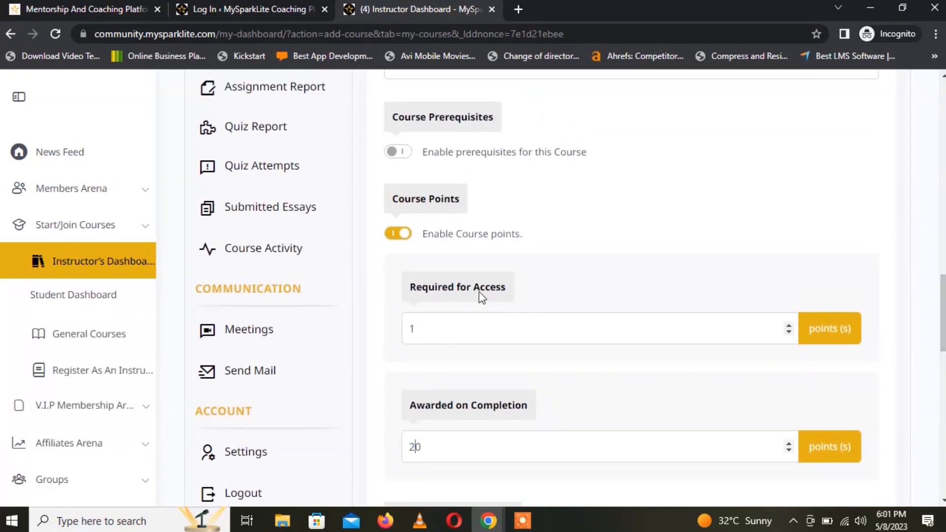
click(398, 236)
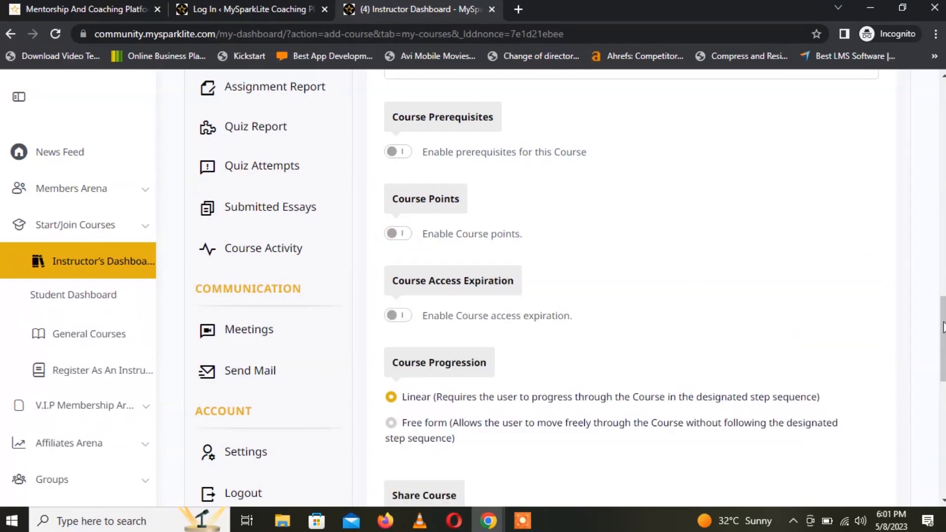
Step: Enable Course Access Expiration to view its Access Period and Data Deletion options, and disable it again
drag(943, 327, 943, 351)
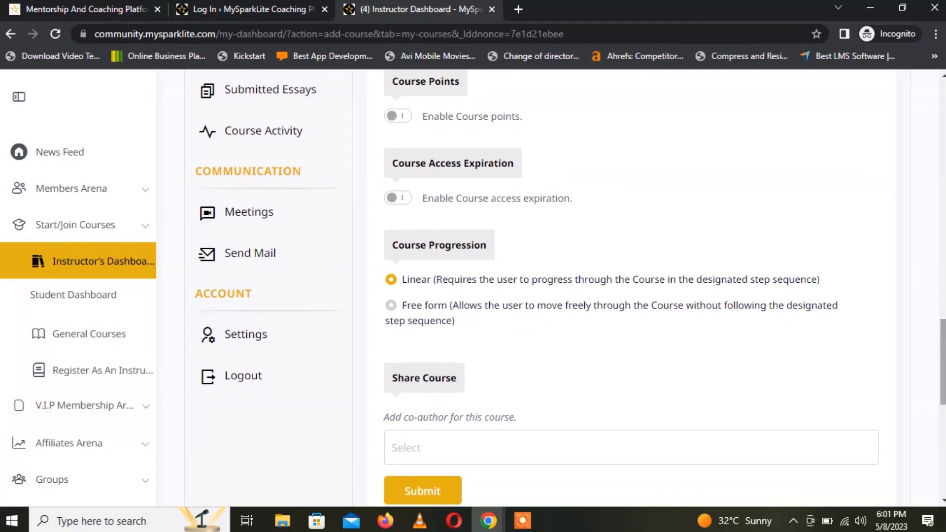
click(405, 199)
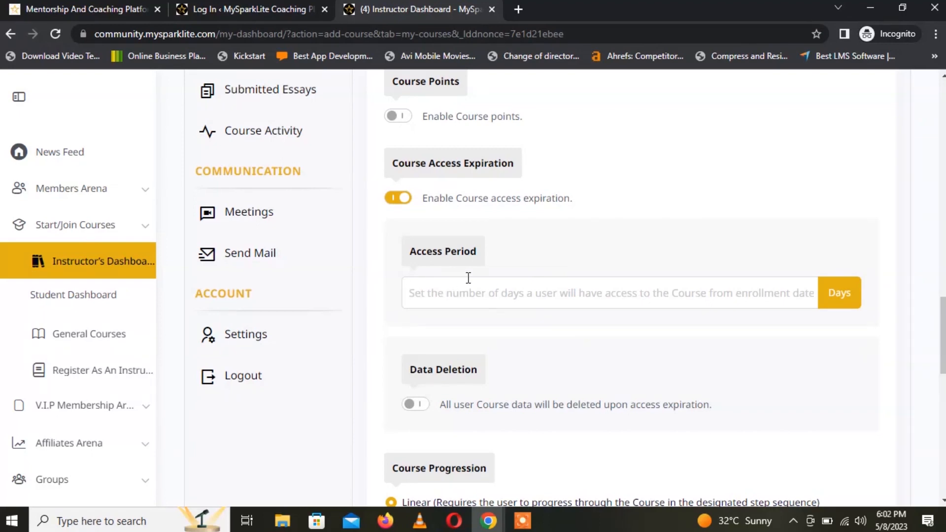
click(400, 202)
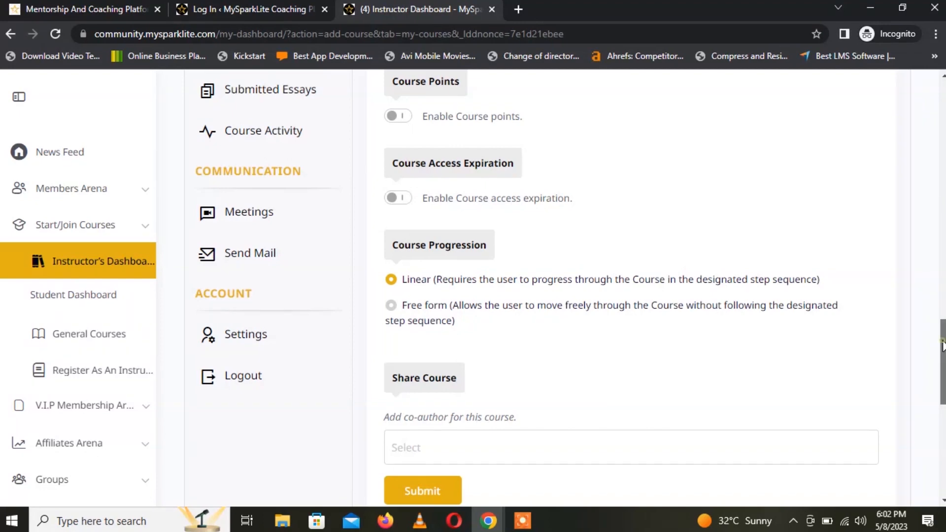
Step: Switch the Course Progression to Free form and set it back to Linear
mouse_move(942, 345)
mouse_down()
mouse_move(942, 355)
mouse_move(942, 327)
mouse_move(942, 356)
mouse_up()
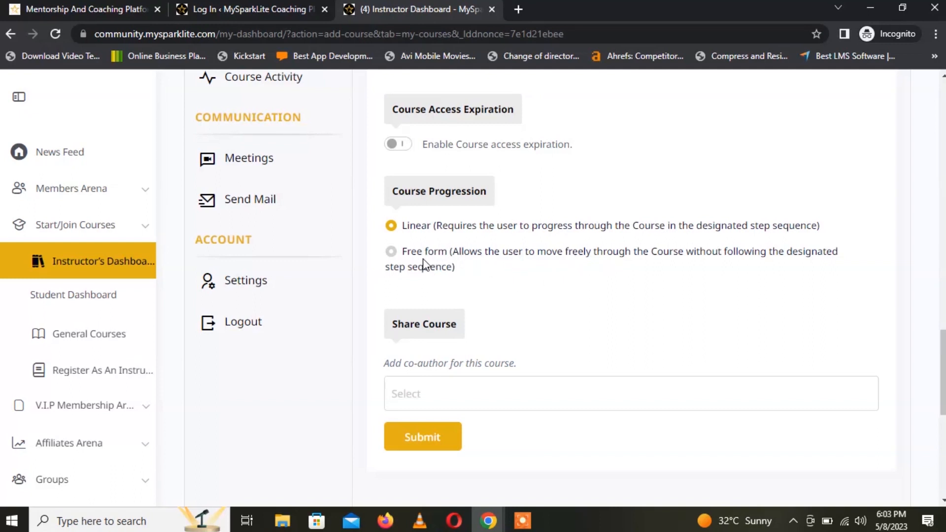
click(392, 253)
click(397, 227)
Step: Search for a co-author by first name under Share Course, correct the spelling, and clear the search text
drag(943, 367, 943, 390)
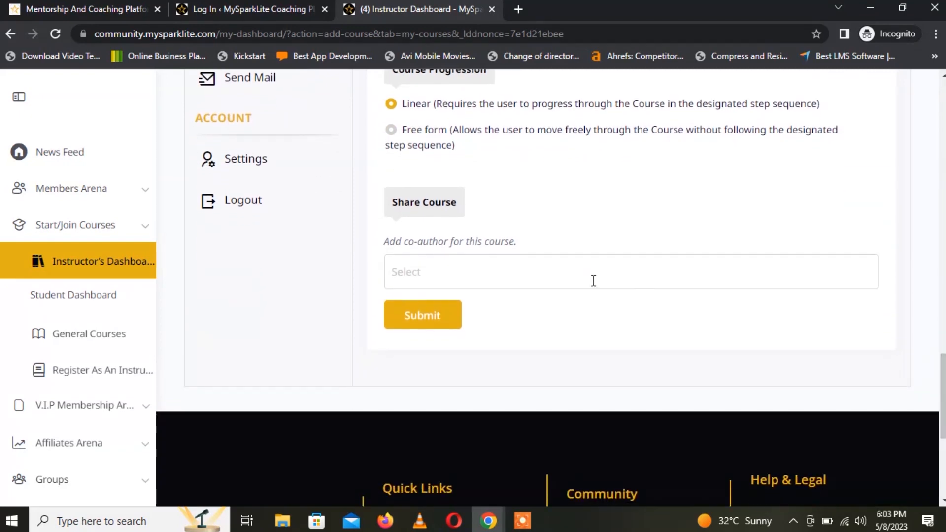
click(488, 273)
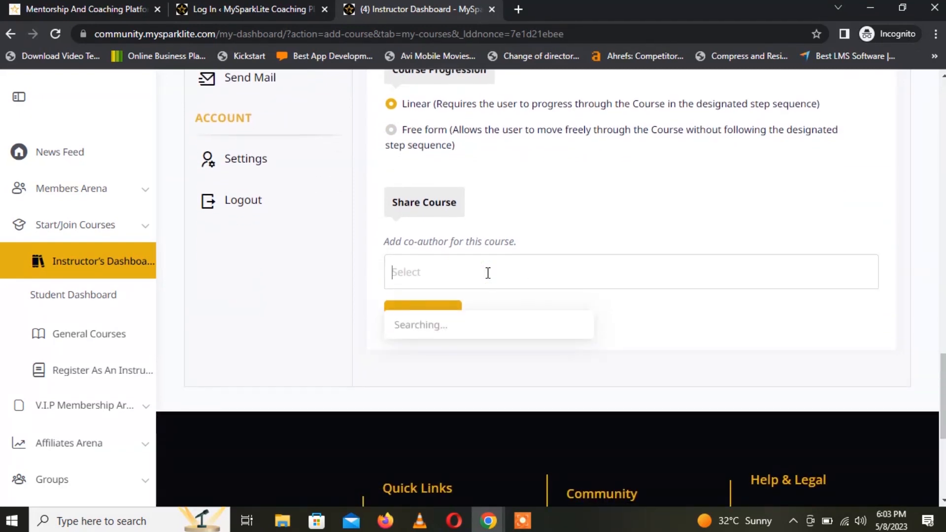
text(naville)
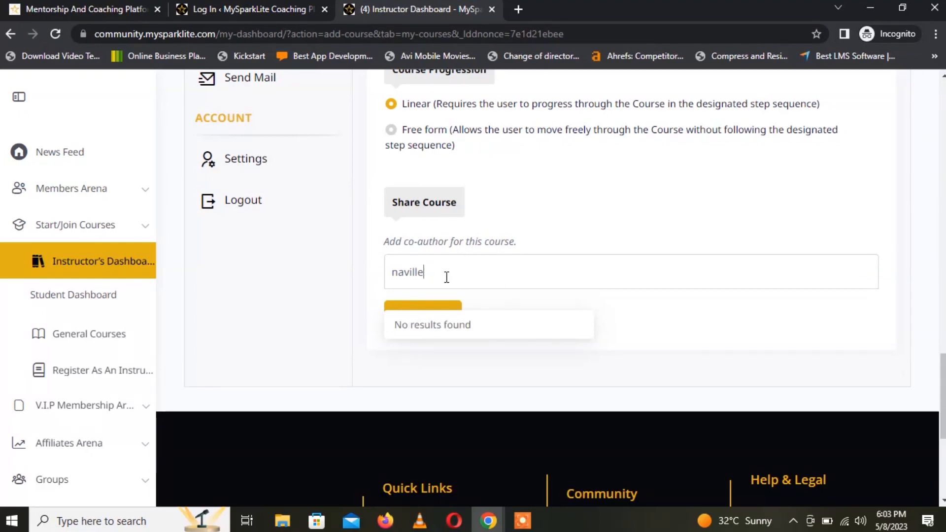
key(BackSpace)
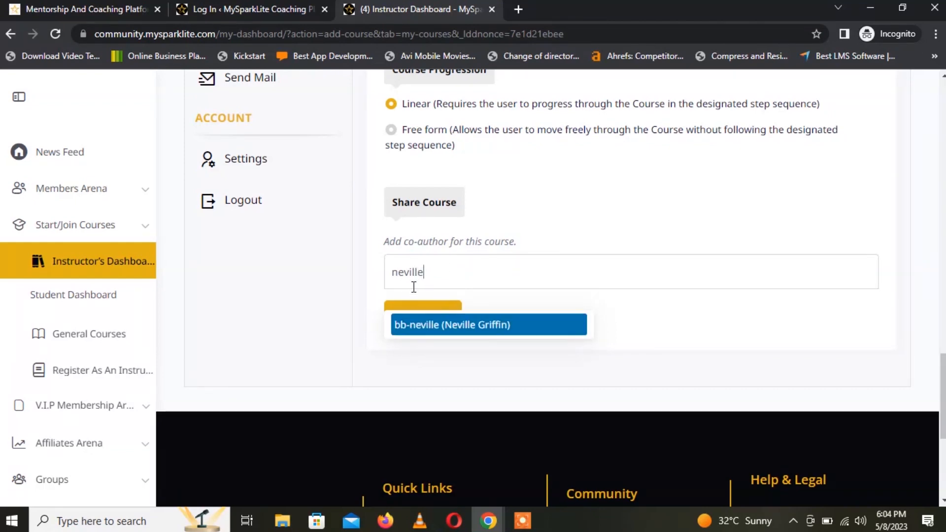
key(BackSpace)
key(BackSpace)
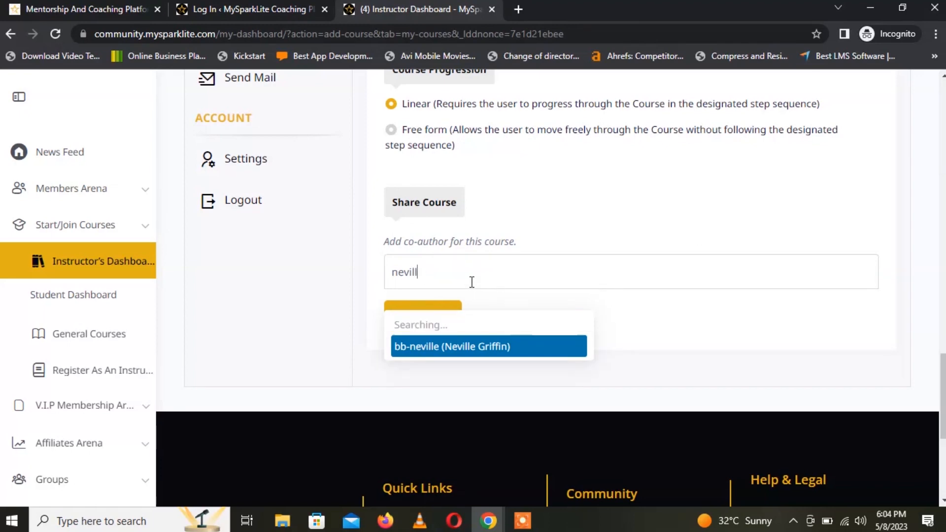
key(BackSpace)
key(BackSpace)
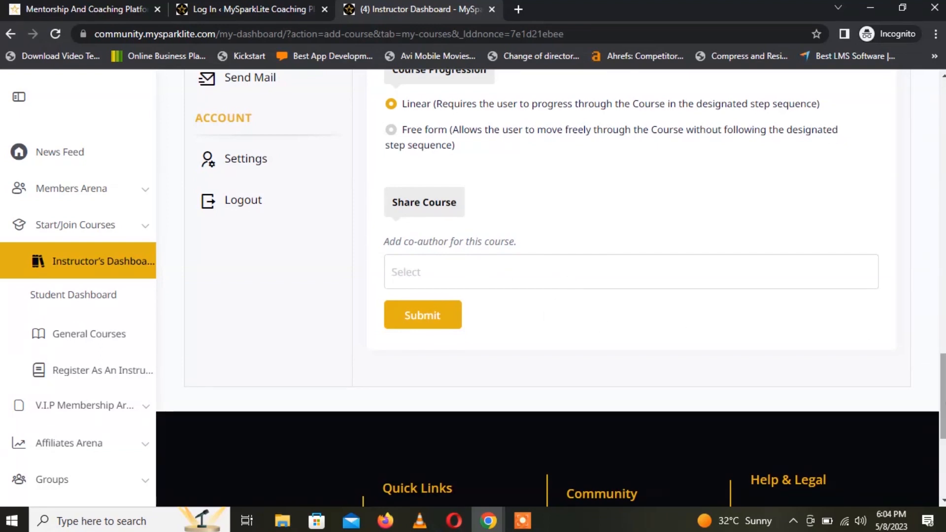
Step: Display the list of available co-authors under Share Course and close it without selecting anyone
scroll(936, 375, up, 3)
scroll(935, 374, down, 1)
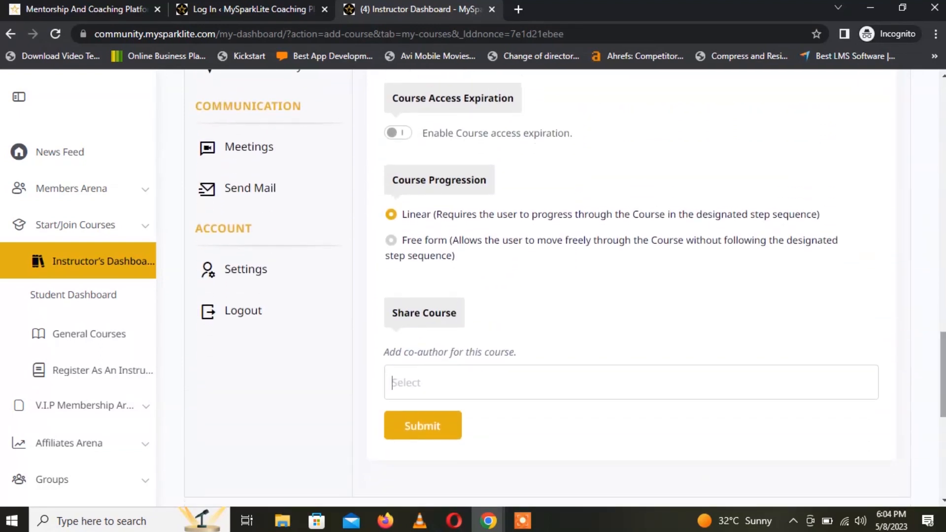
click(556, 387)
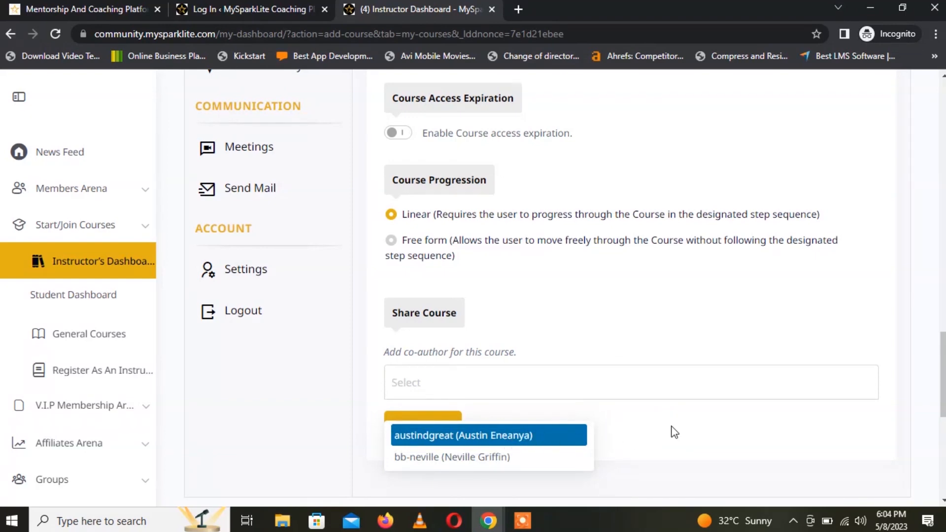
click(703, 428)
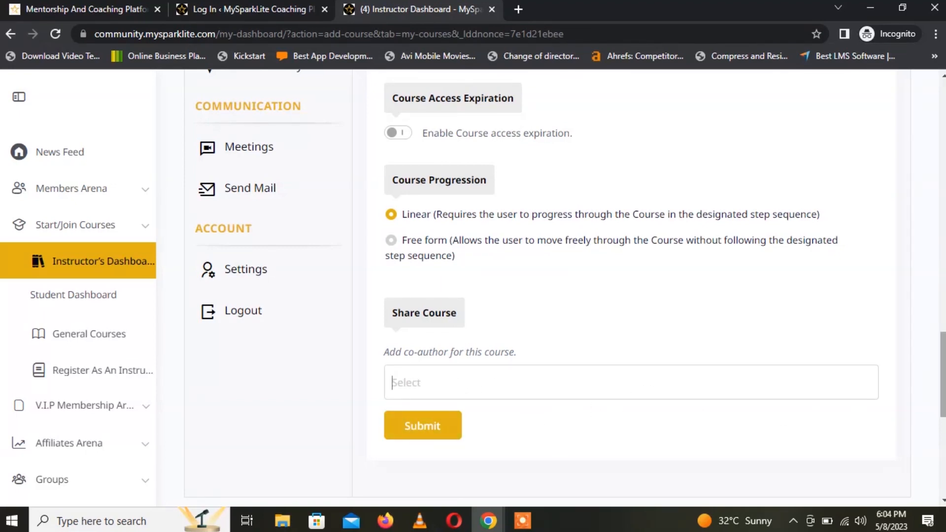
Step: Return to the Course page form and review its title, status, content, featured image, category and tag fields
scroll(566, 288, up, 10)
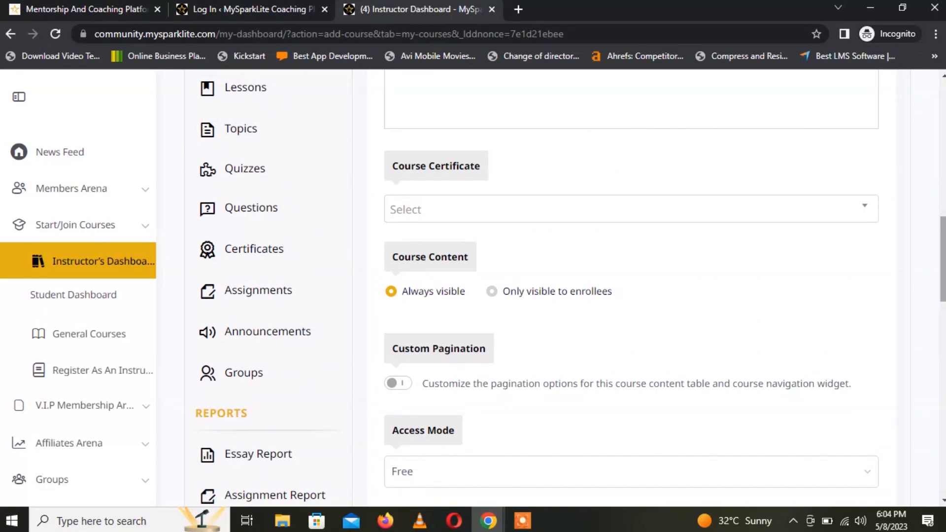
scroll(724, 219, up, 10)
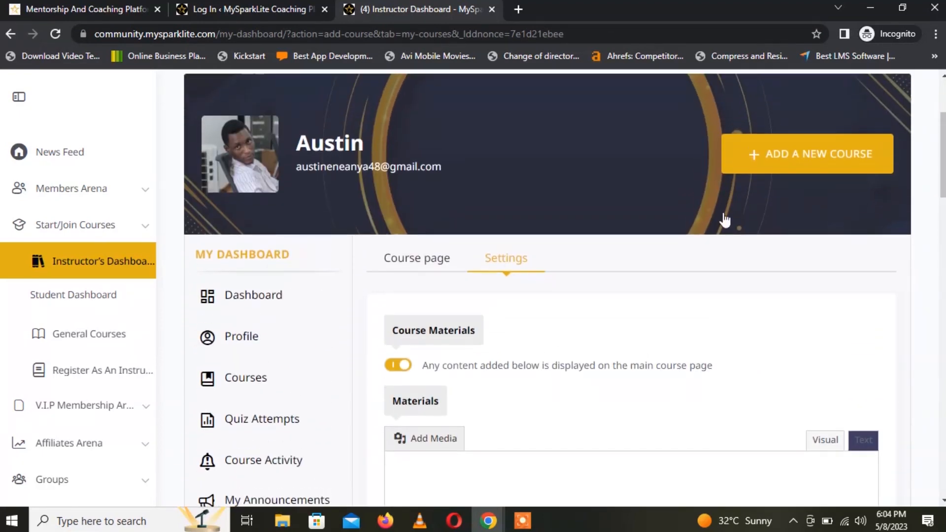
click(433, 259)
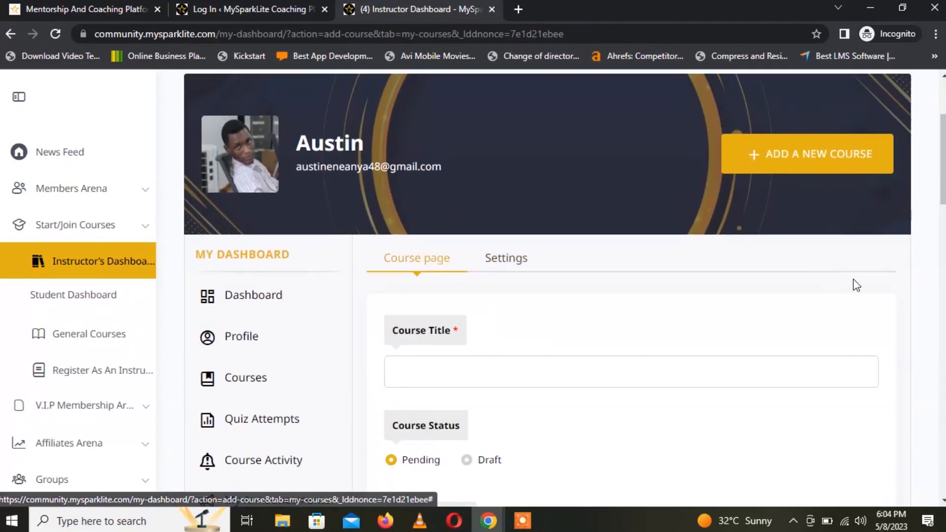
scroll(856, 285, down, 6)
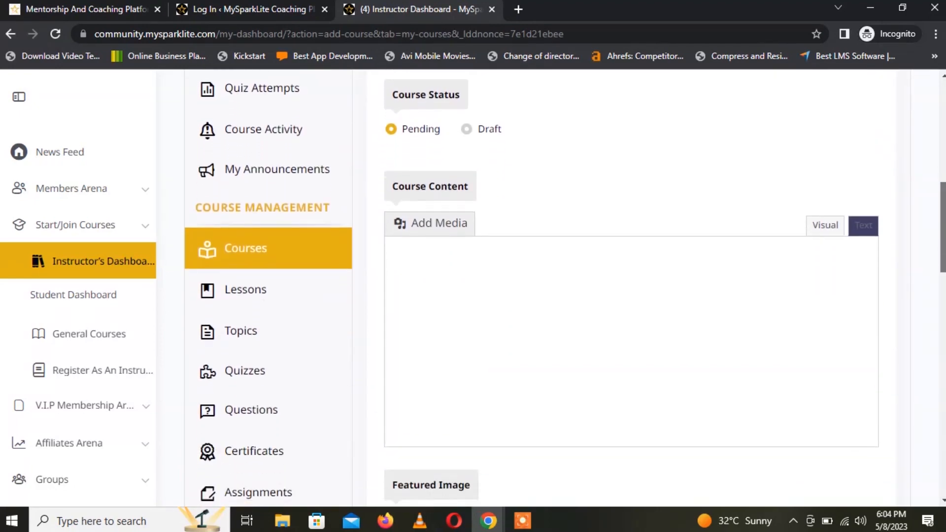
scroll(631, 286, down, 5)
scroll(630, 286, up, 4)
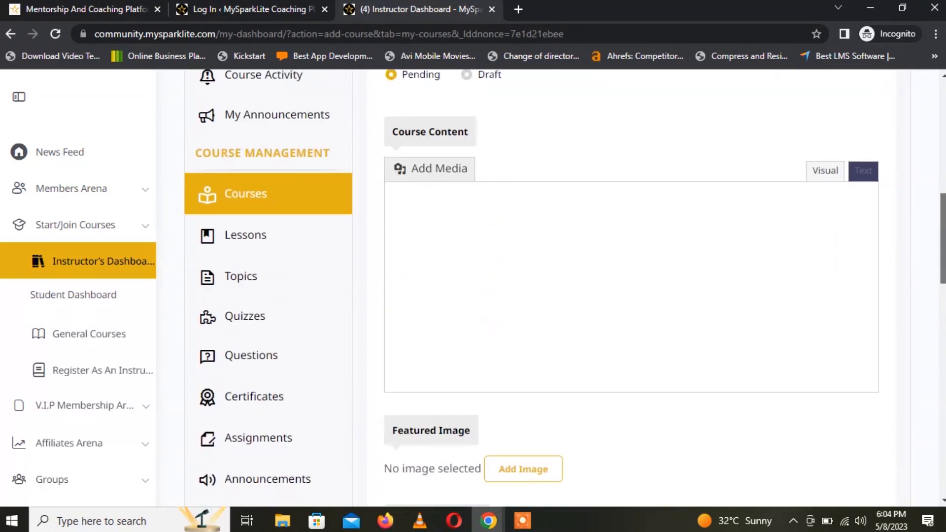
scroll(631, 286, up, 3)
scroll(631, 285, down, 9)
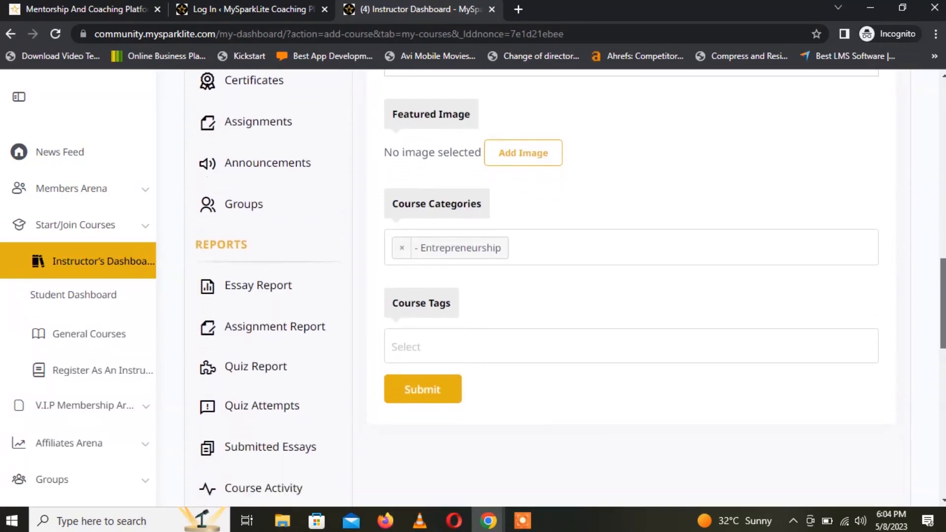
scroll(378, 245, up, 6)
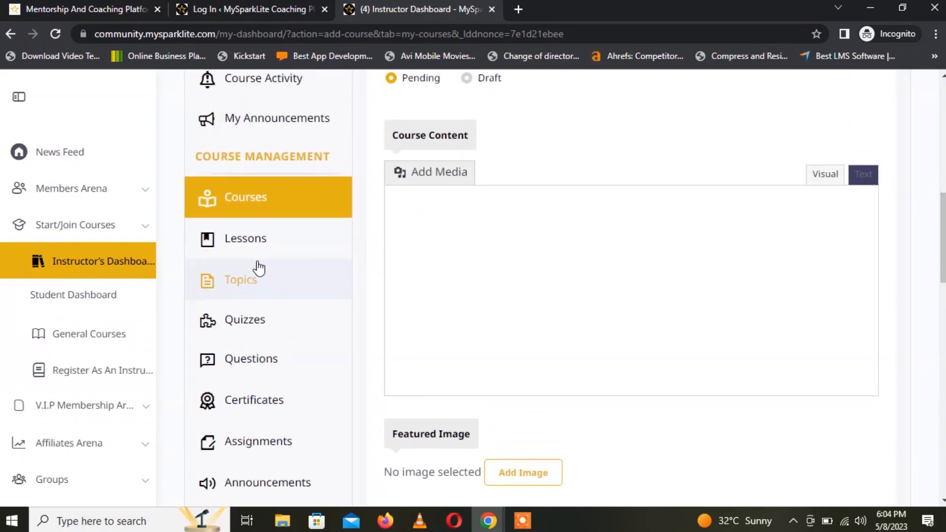
Step: Leave the unsaved course form for Lessons under Course Management and look over the My Lessons page
click(252, 240)
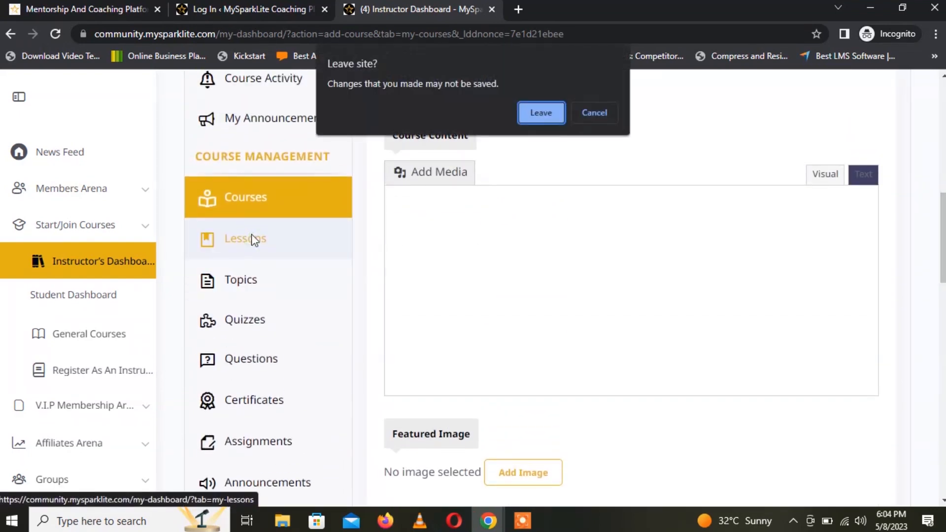
click(546, 112)
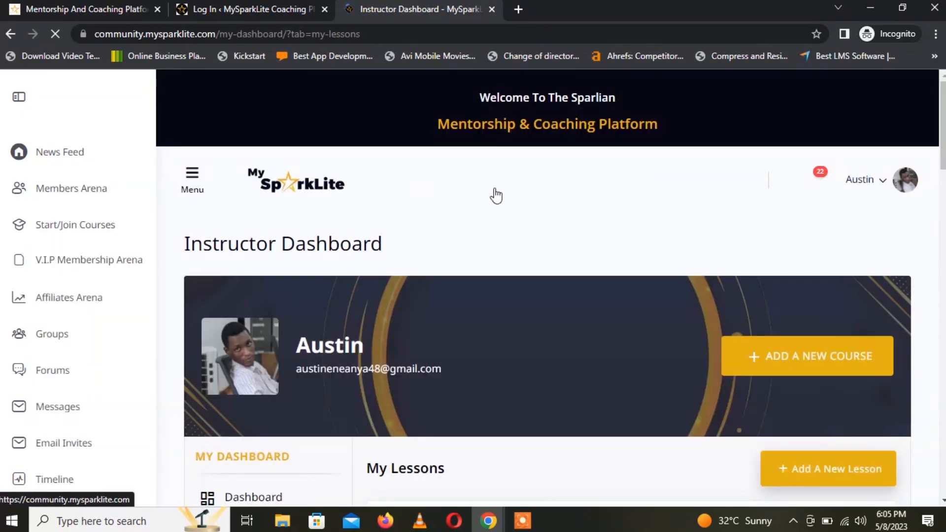
scroll(547, 288, down, 7)
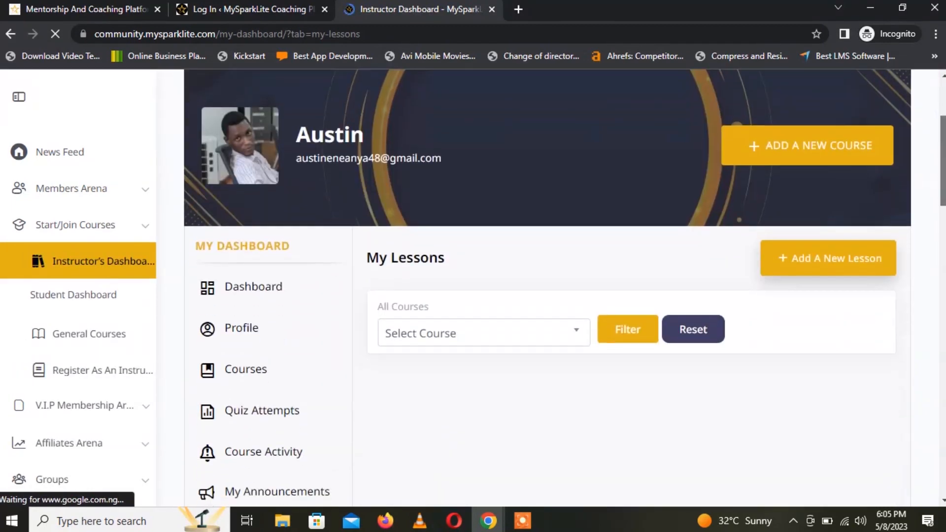
scroll(546, 288, down, 1)
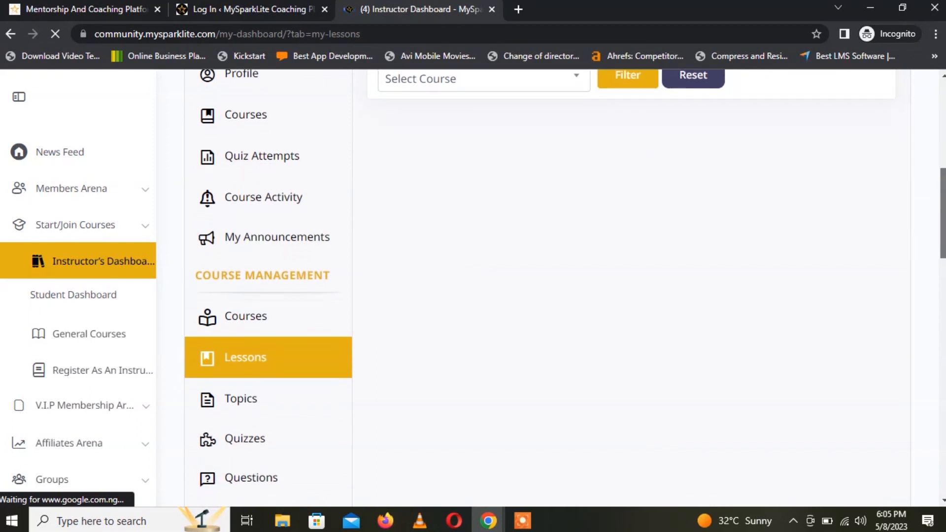
scroll(547, 288, up, 2)
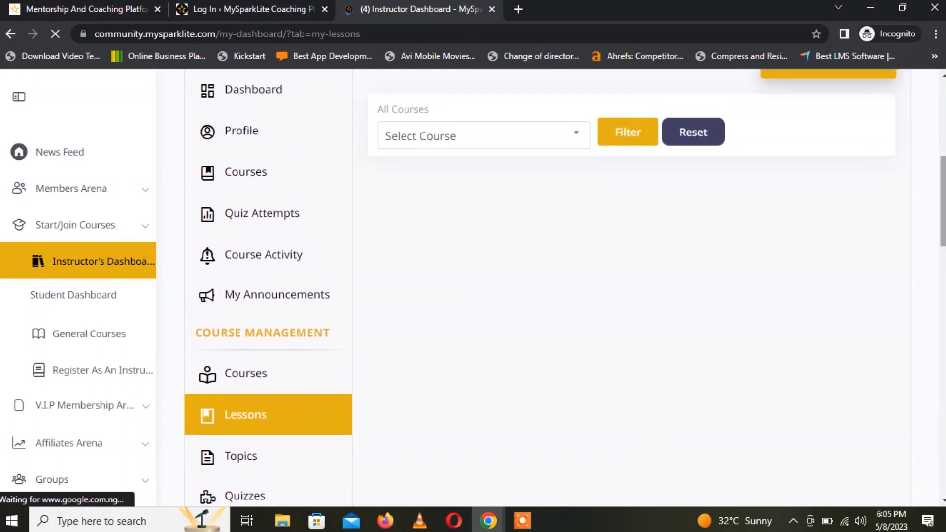
scroll(874, 234, up, 3)
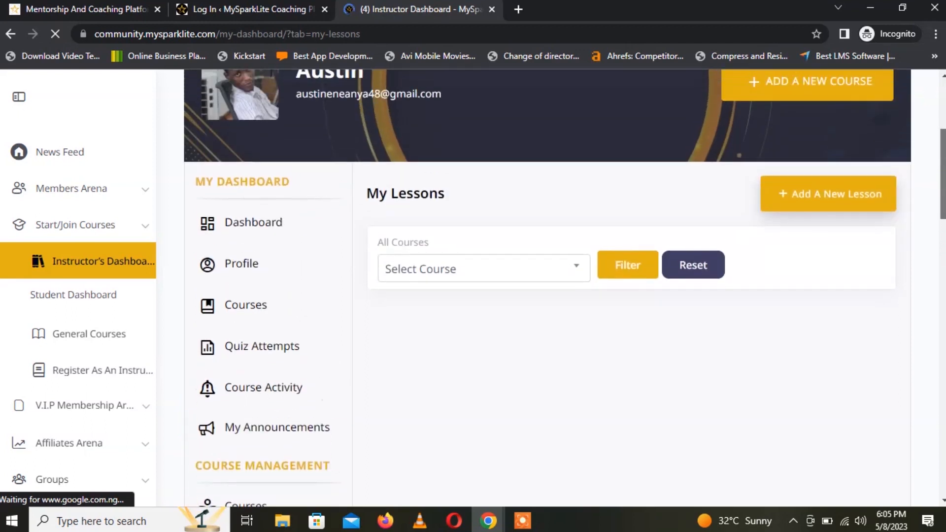
scroll(546, 289, down, 1)
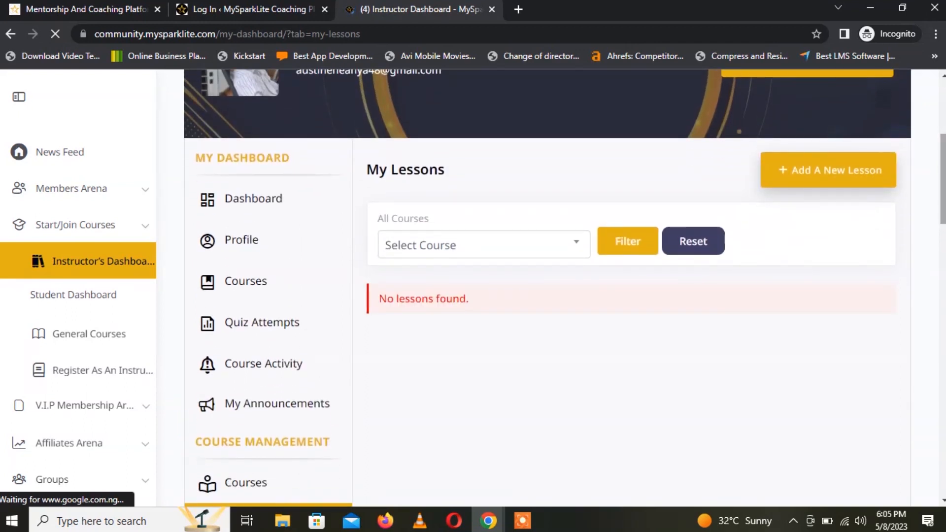
scroll(547, 288, down, 3)
scroll(547, 288, up, 1)
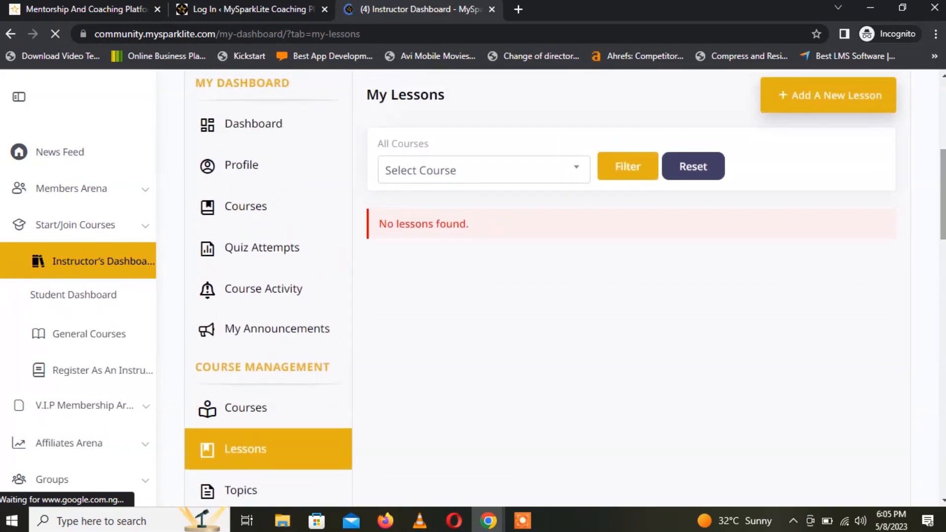
Step: View the course choices in the My Lessons filter and close the list without choosing a course
click(493, 166)
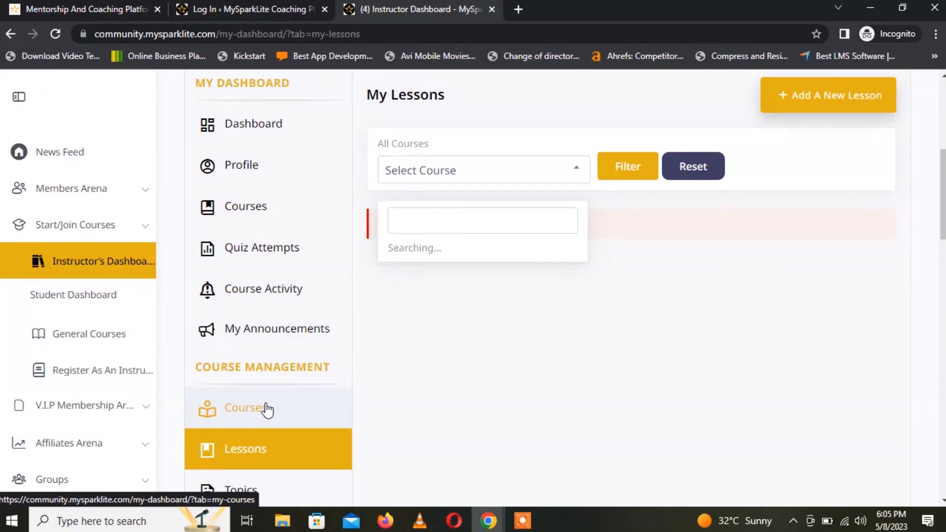
click(487, 165)
click(487, 168)
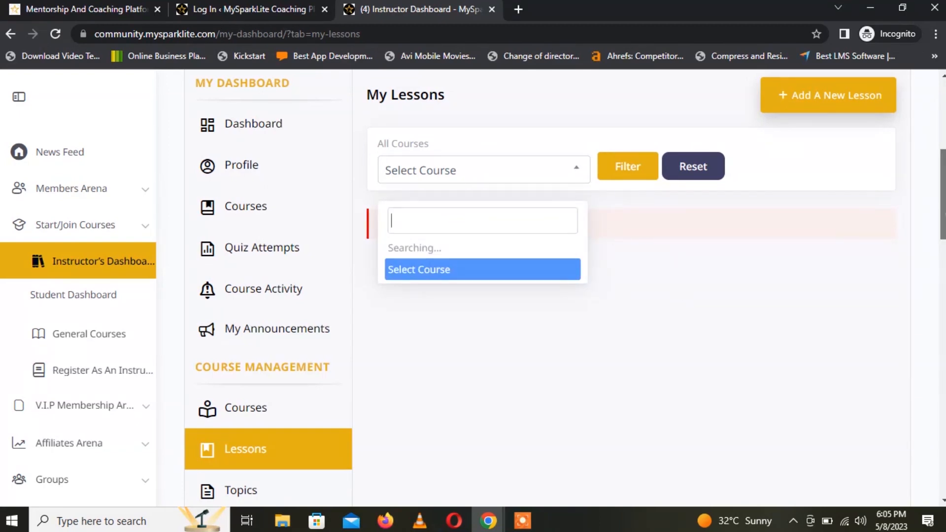
scroll(745, 286, down, 2)
scroll(744, 285, up, 5)
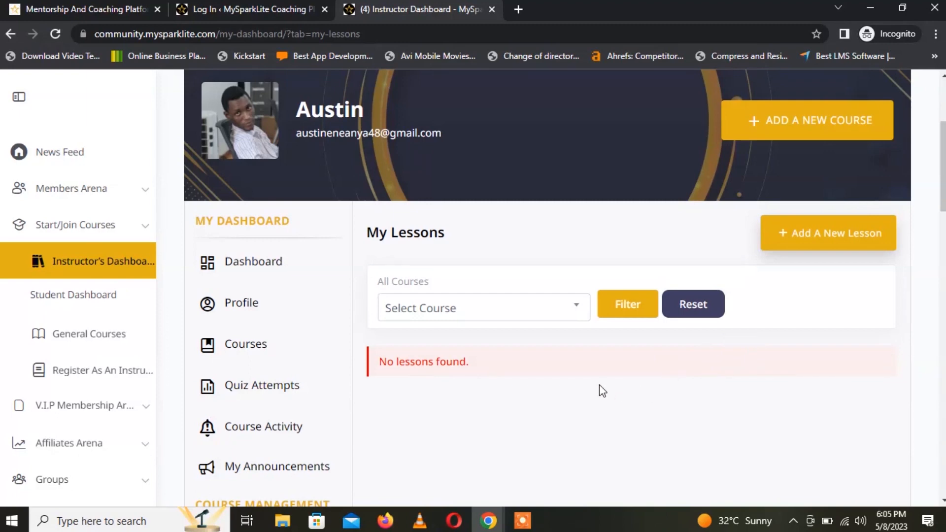
Step: Start adding a new lesson and look over the Lesson page's title, status and content fields
click(835, 231)
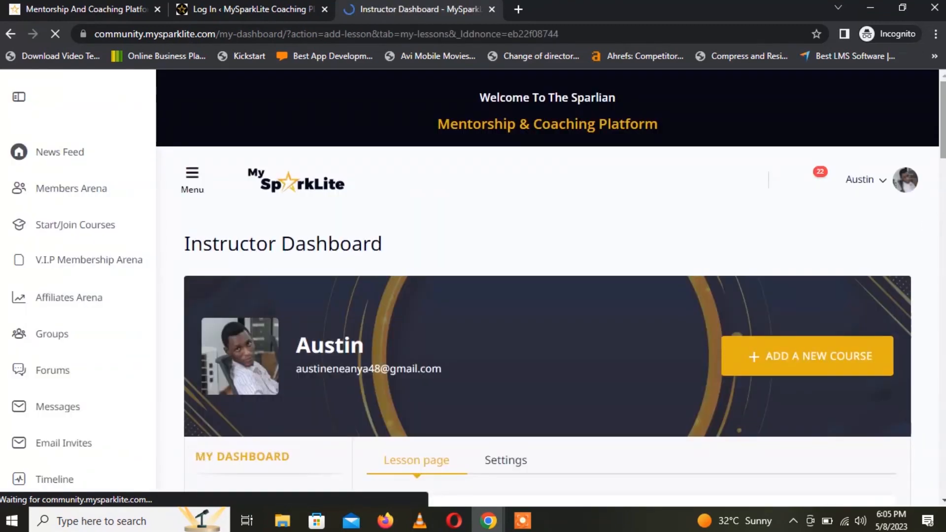
scroll(547, 286, down, 8)
scroll(547, 286, up, 1)
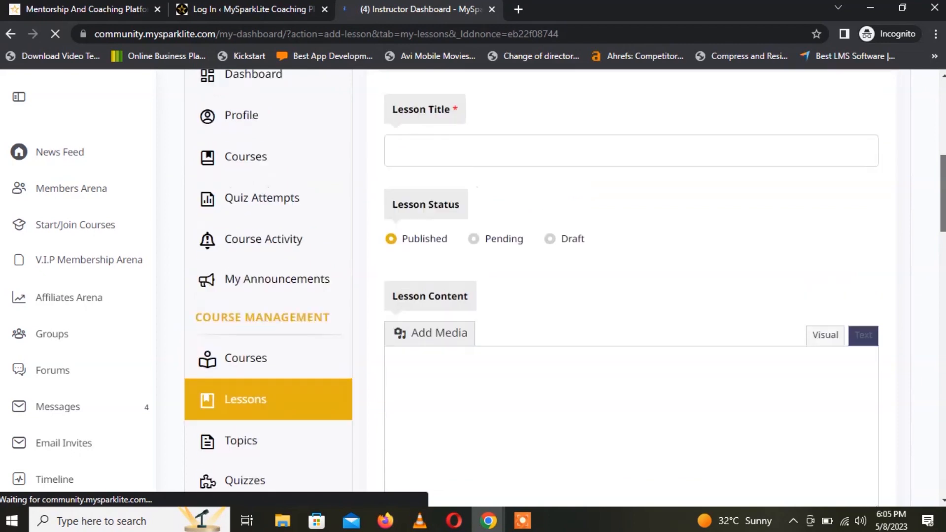
scroll(547, 286, down, 4)
scroll(605, 199, up, 5)
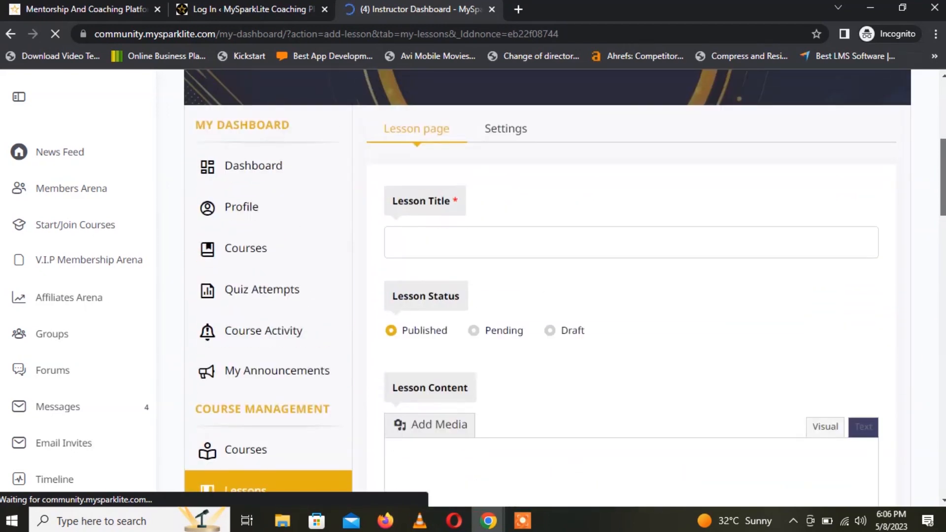
scroll(605, 199, down, 3)
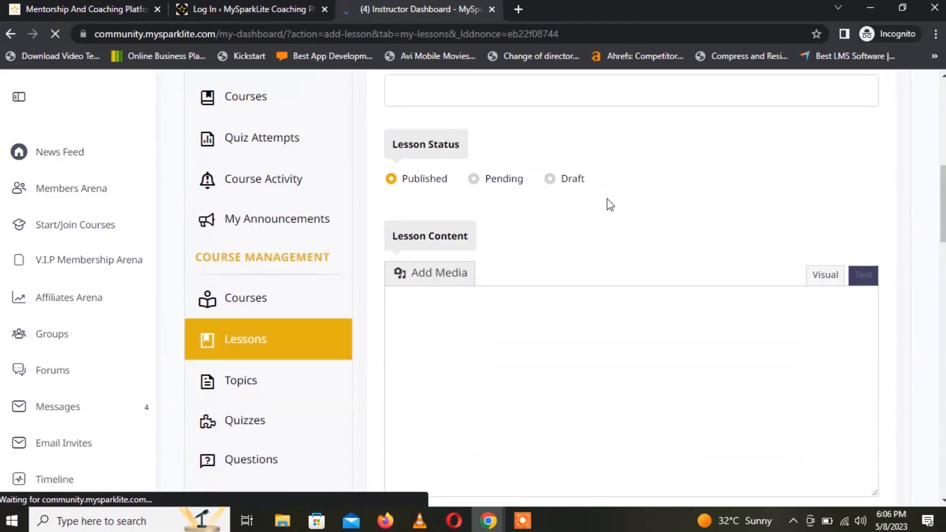
scroll(609, 204, up, 3)
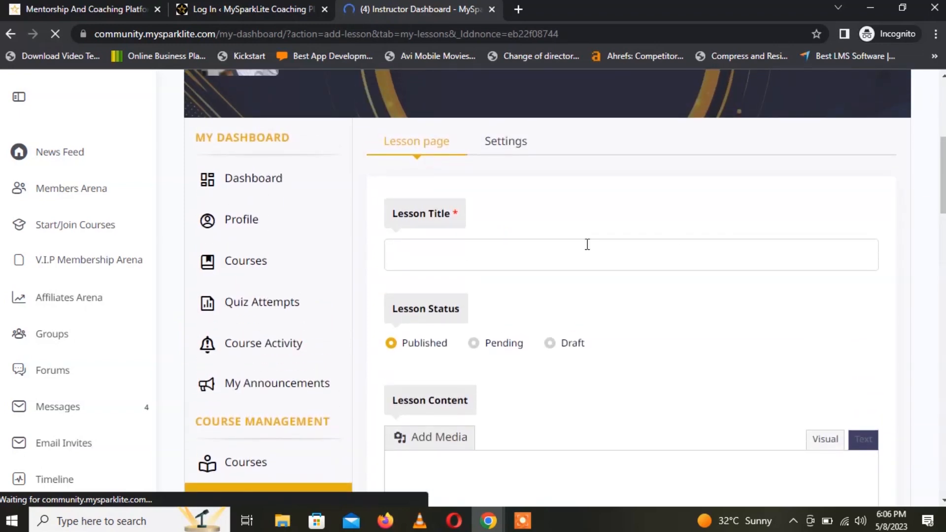
click(545, 251)
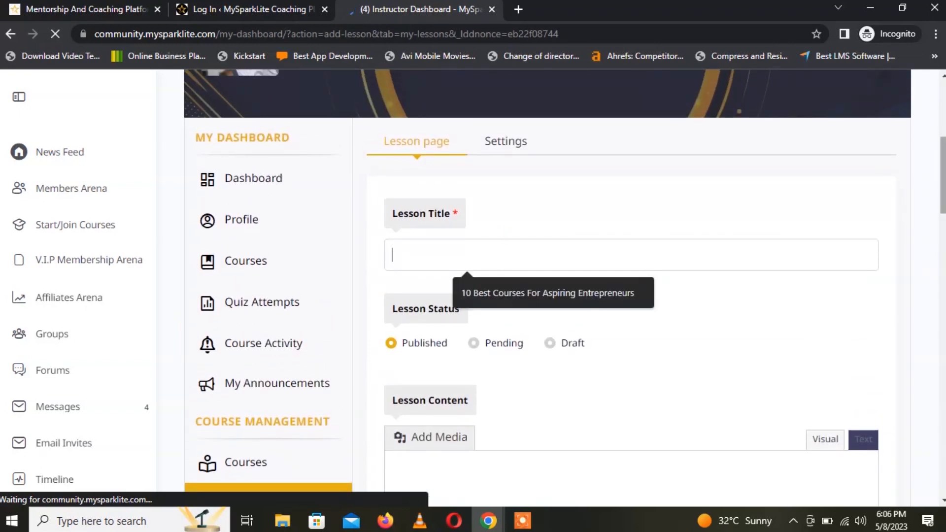
drag(942, 179, 942, 191)
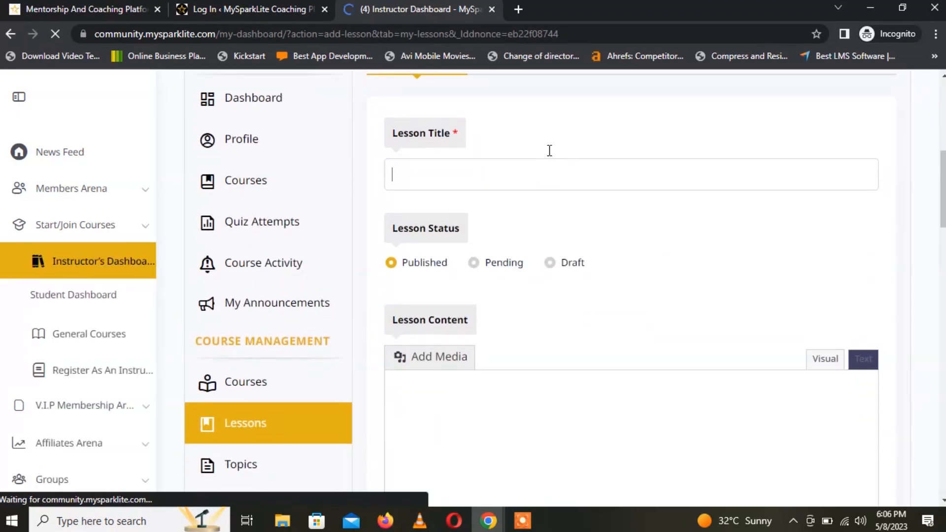
Step: Review the rest of the Lesson page form: content editor, featured image, lesson category and lesson tags fields
scroll(532, 167, down, 1)
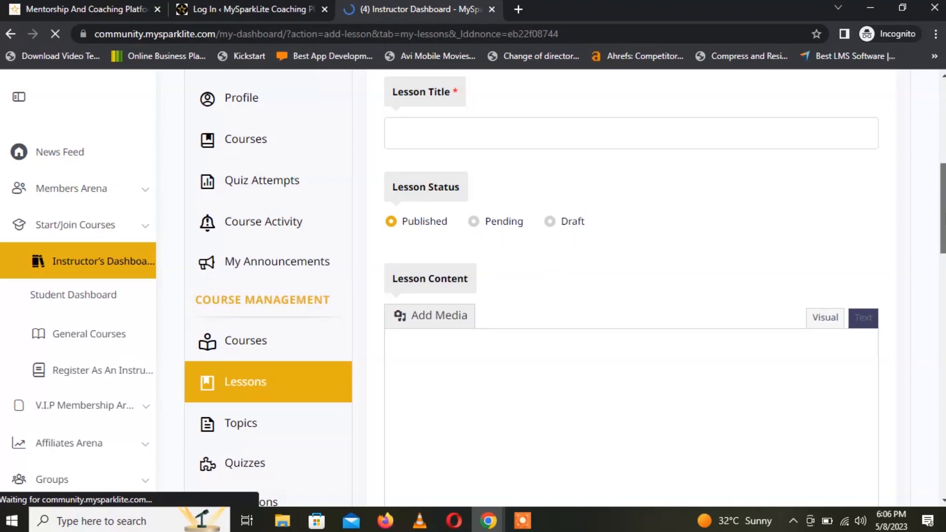
scroll(943, 226, down, 3)
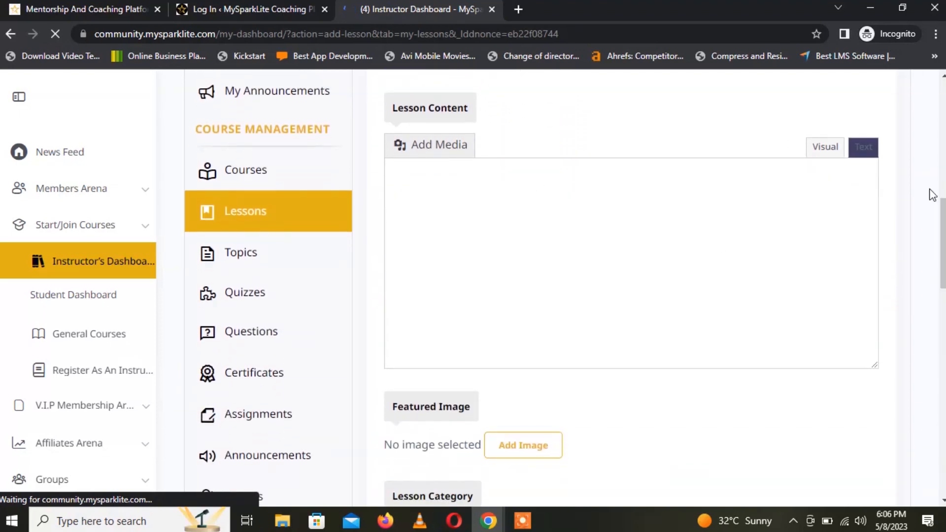
scroll(942, 246, down, 2)
scroll(631, 285, down, 3)
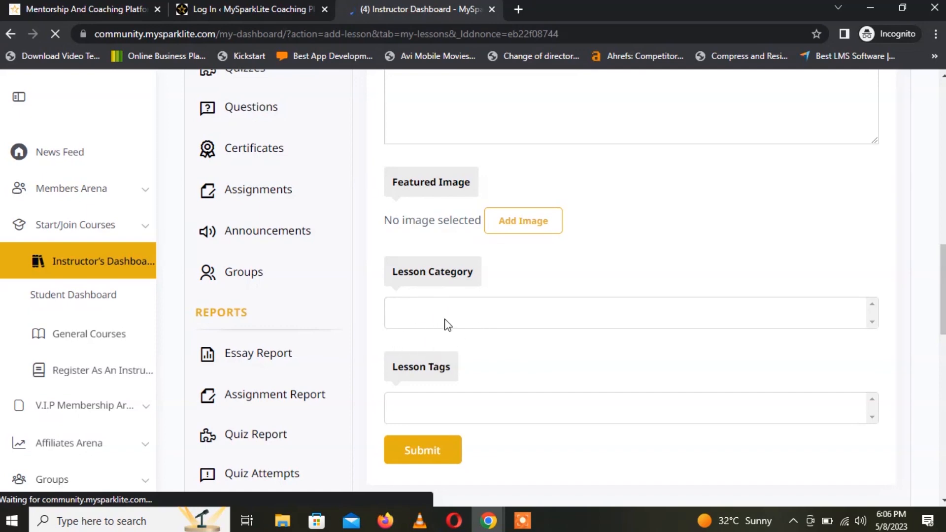
scroll(498, 308, down, 3)
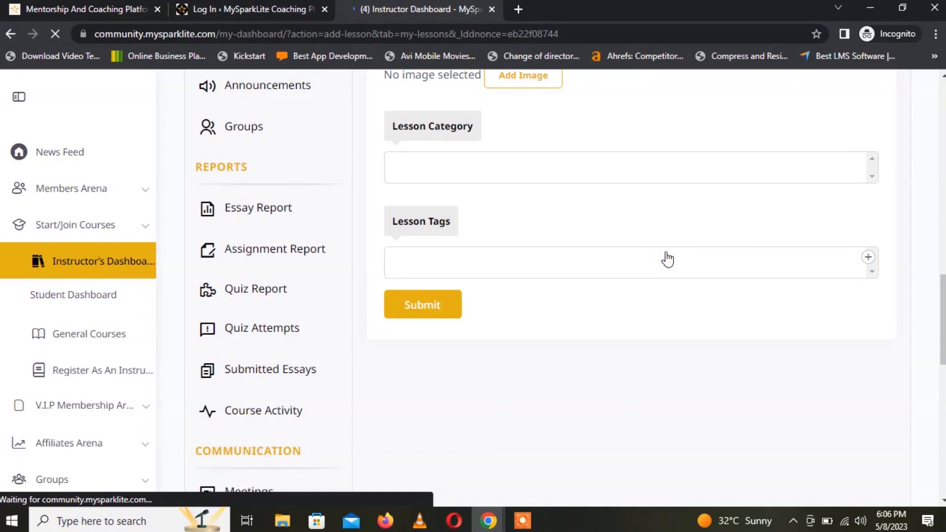
click(868, 261)
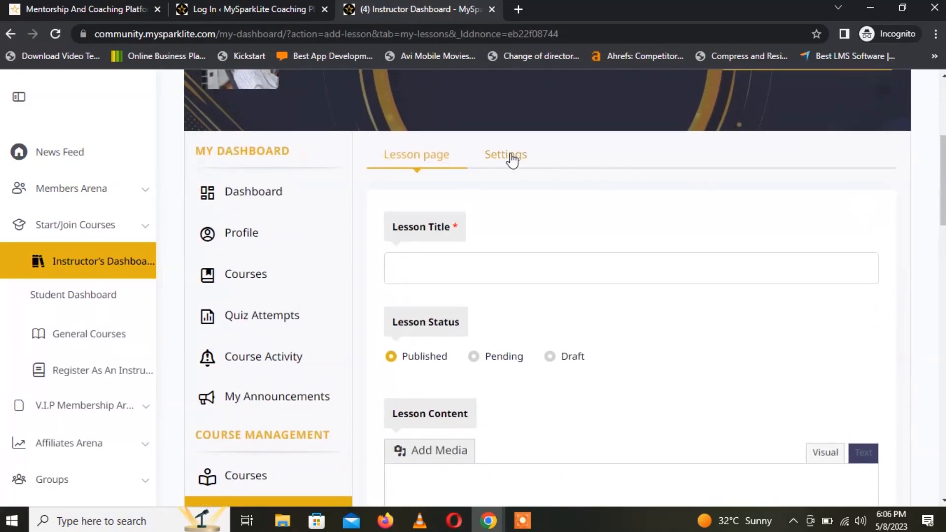
Step: Open the lesson's settings, switch on Video Progression to view its video URL and display timing options, and switch it off again
click(511, 156)
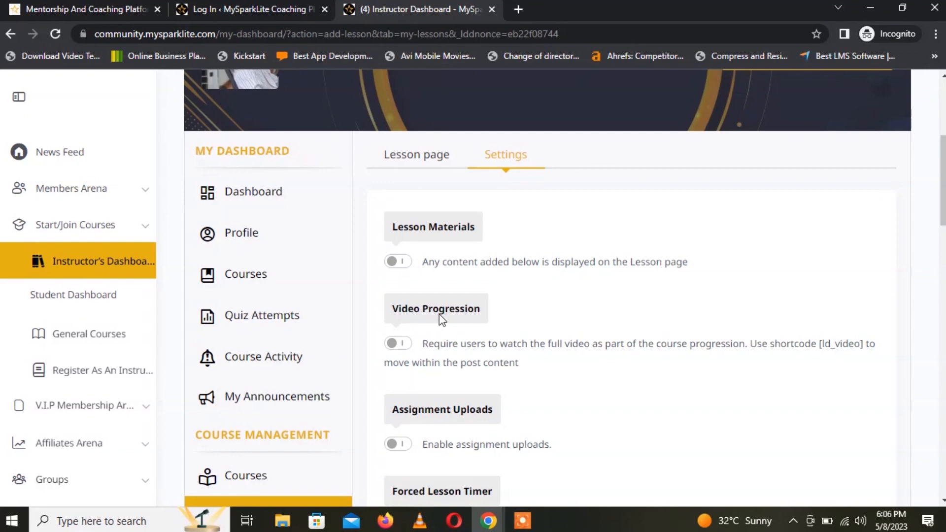
click(398, 344)
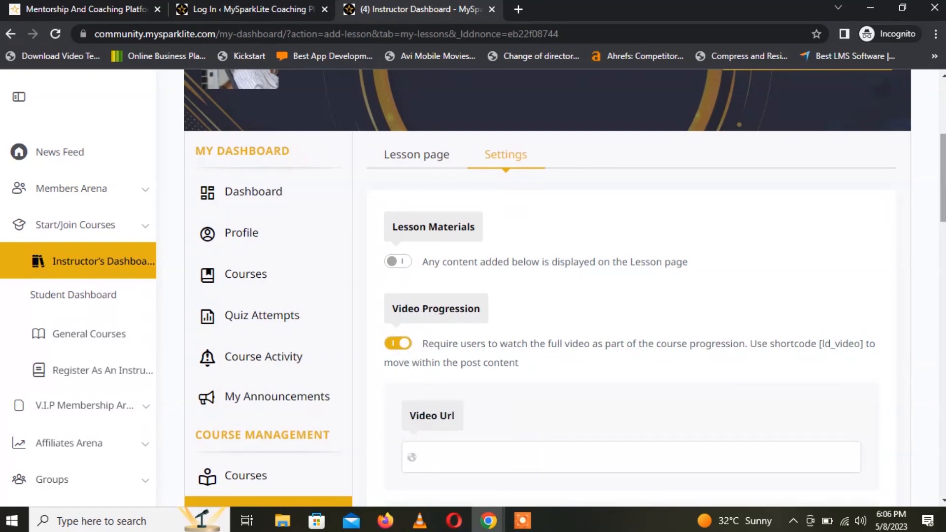
scroll(936, 316, down, 3)
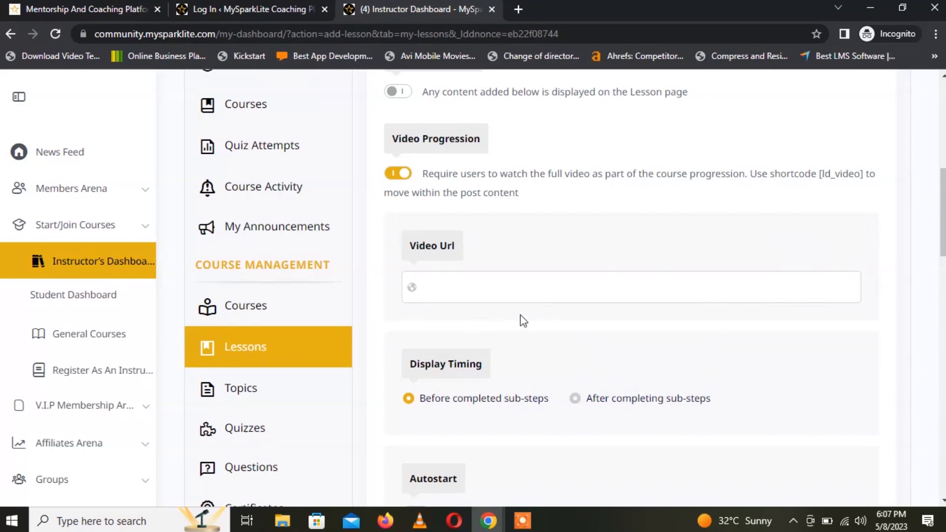
click(398, 177)
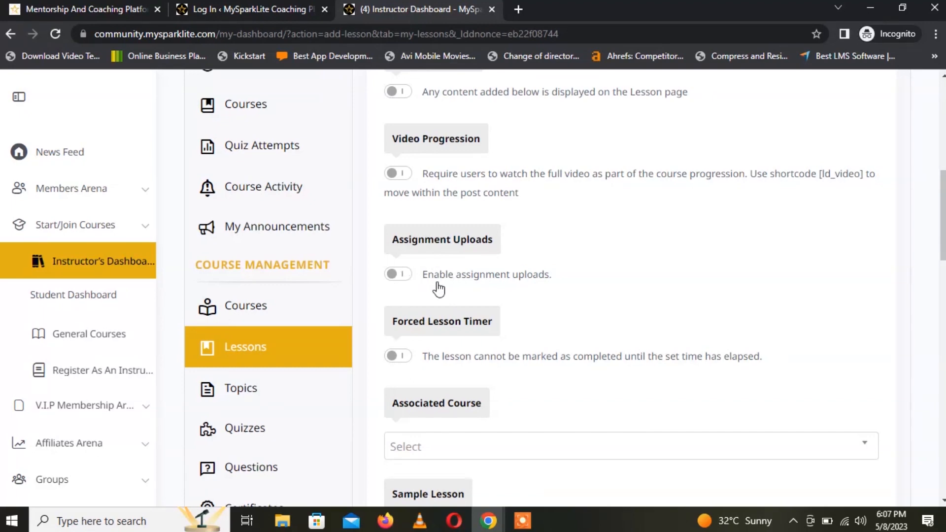
Step: Enable assignment uploads for the lesson, toggle the award points option on and off, and look over the grading types
click(408, 274)
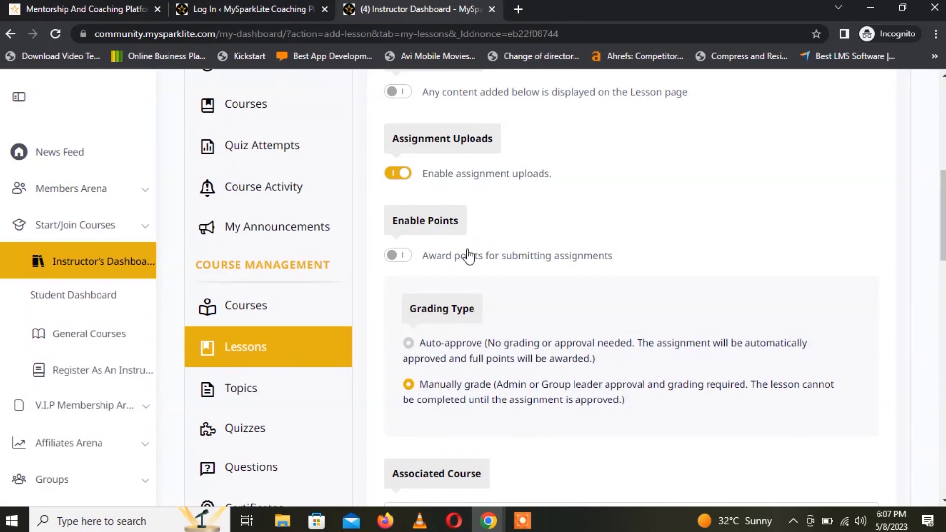
click(402, 256)
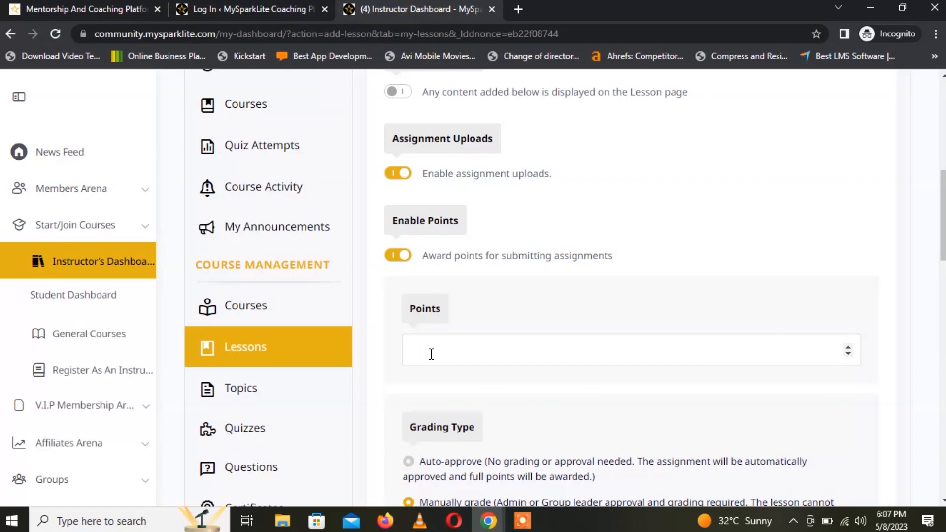
click(402, 256)
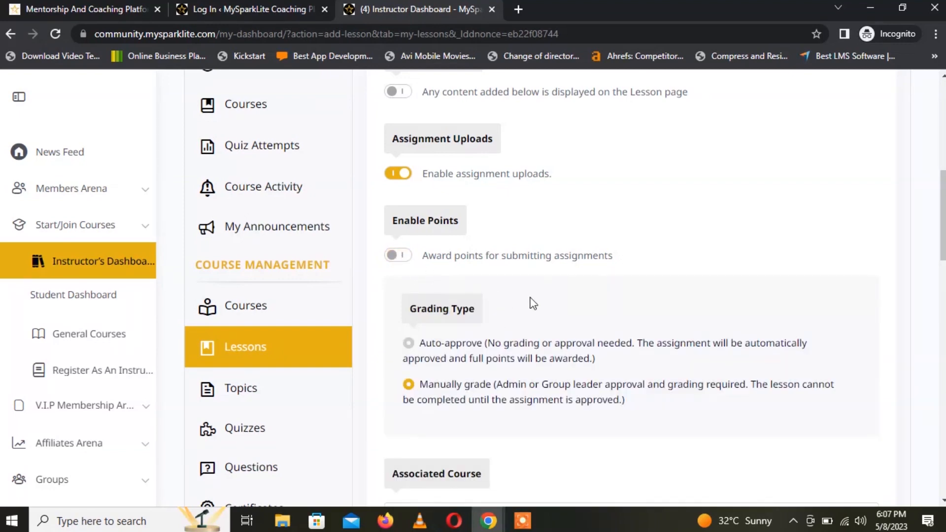
scroll(942, 217, down, 1)
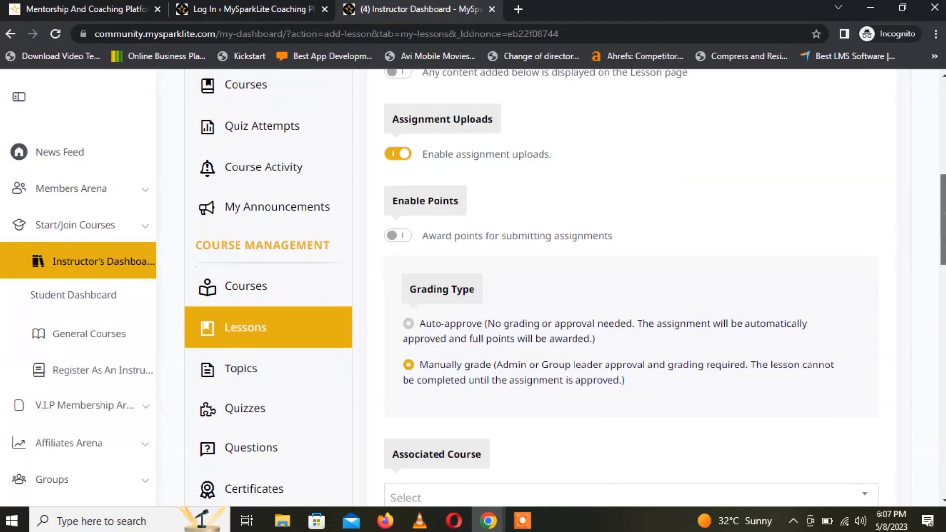
scroll(942, 222, up, 1)
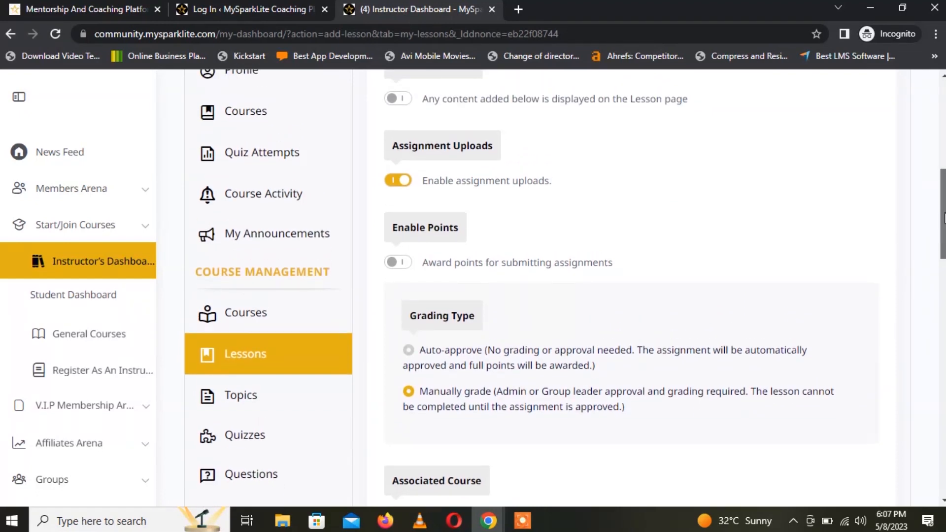
scroll(944, 218, down, 1)
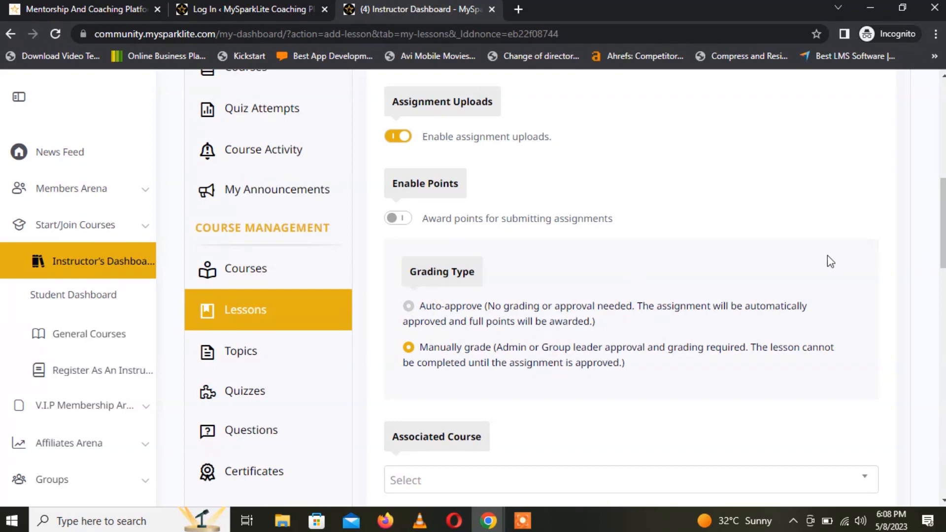
Step: Turn on the Sample Lesson option and look over the lesson's associated course and release schedule settings
drag(943, 193, 943, 215)
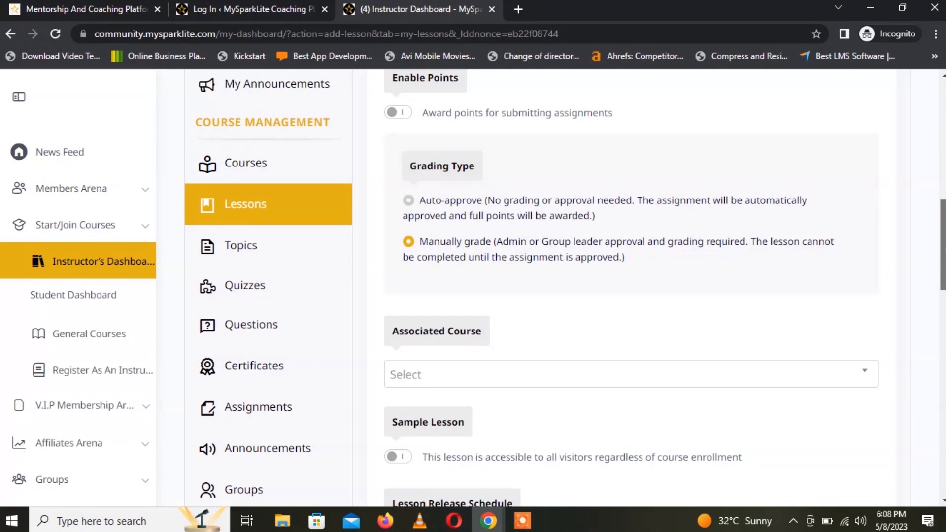
scroll(752, 300, down, 3)
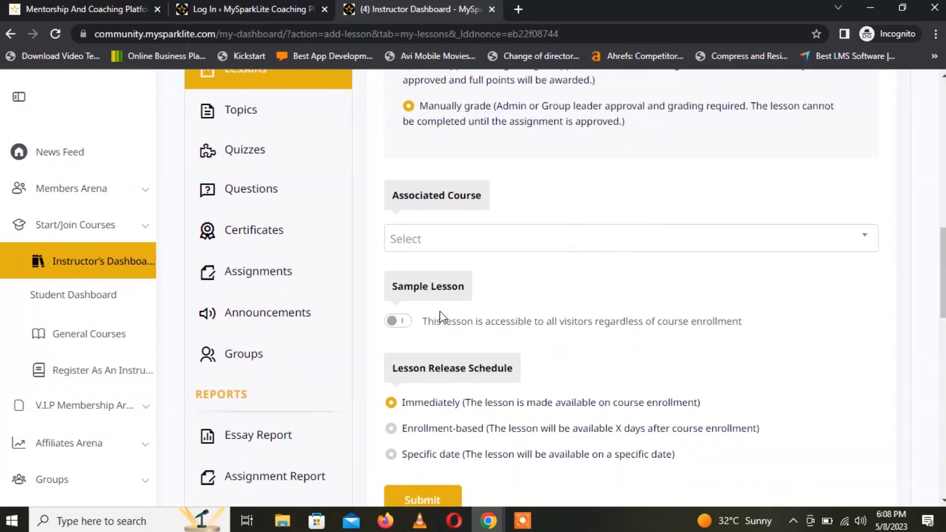
click(412, 326)
scroll(942, 298, down, 2)
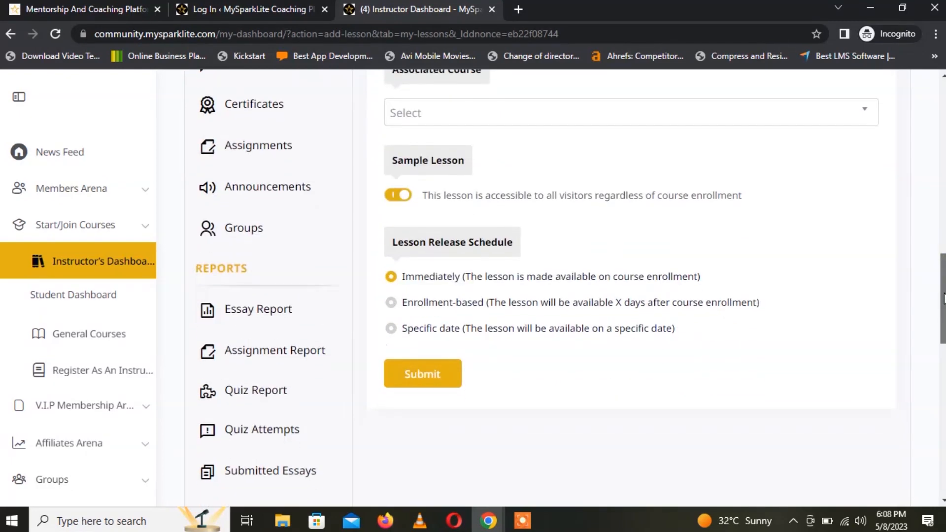
mouse_move(943, 298)
mouse_down()
mouse_move(942, 278)
mouse_move(942, 309)
mouse_move(942, 264)
mouse_move(942, 280)
mouse_up()
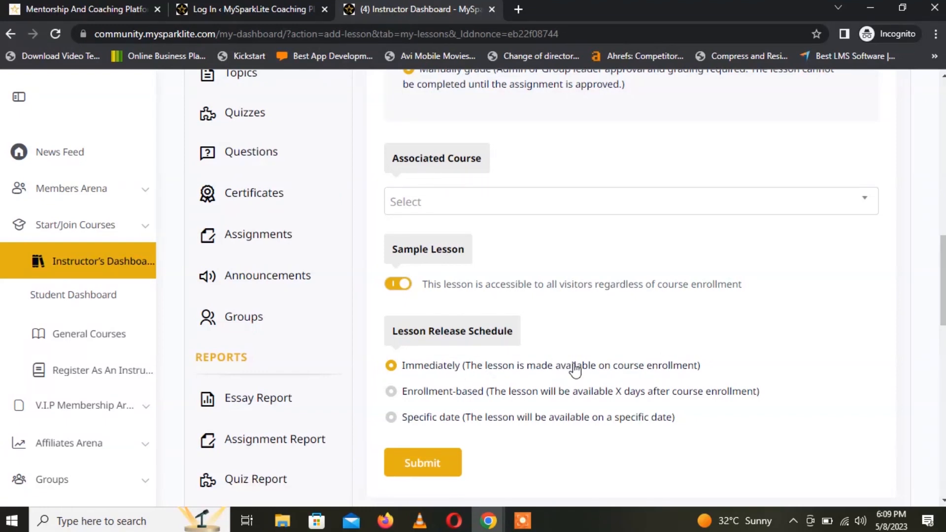
drag(942, 296, 943, 226)
drag(942, 226, 943, 246)
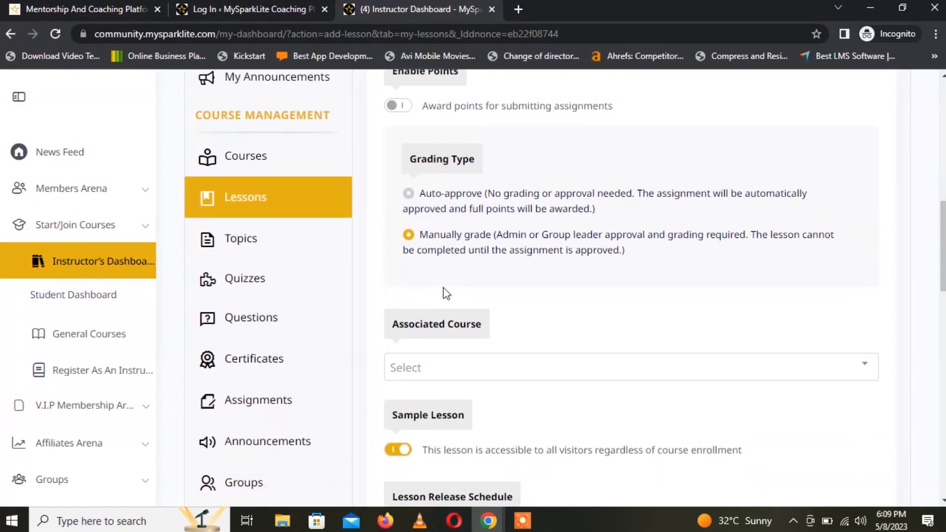
Step: Try to leave for Topics, cancel to stay on the lesson form, and look over its settings down to the release schedule
click(253, 247)
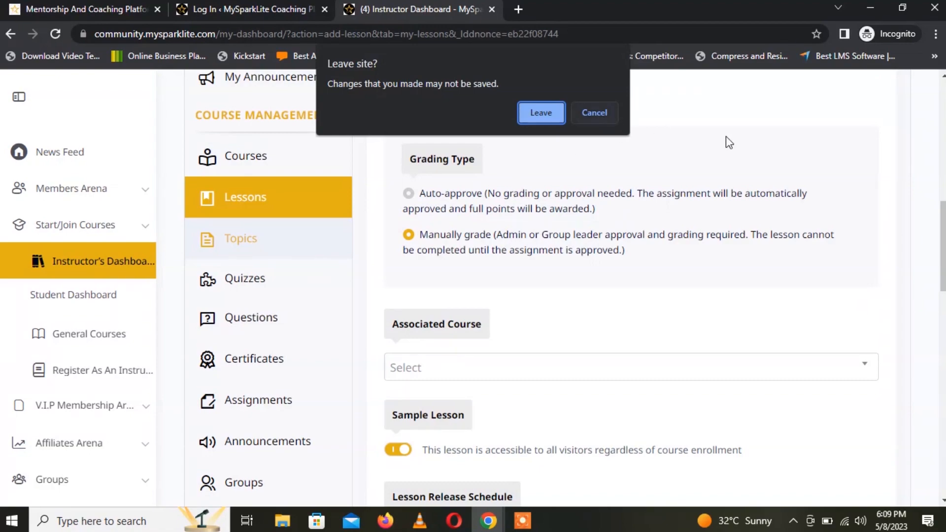
click(597, 123)
scroll(596, 122, up, 8)
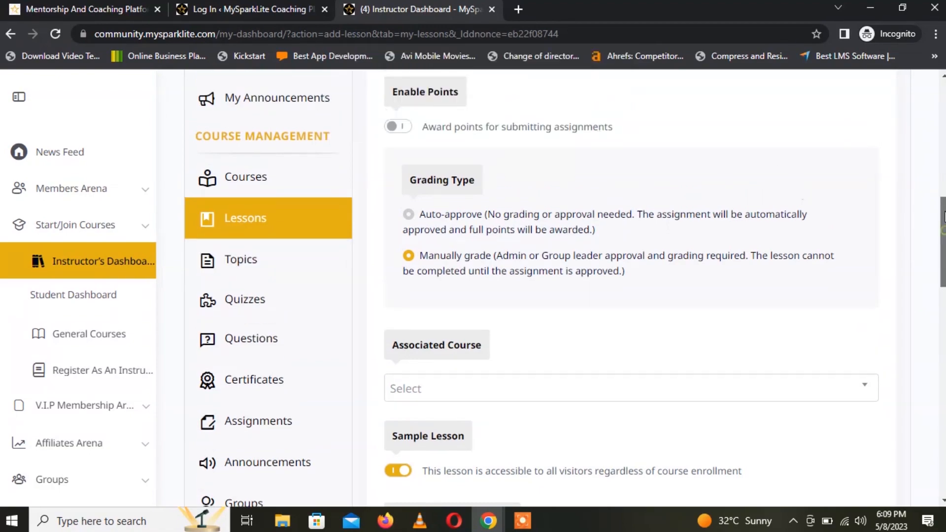
scroll(881, 303, down, 15)
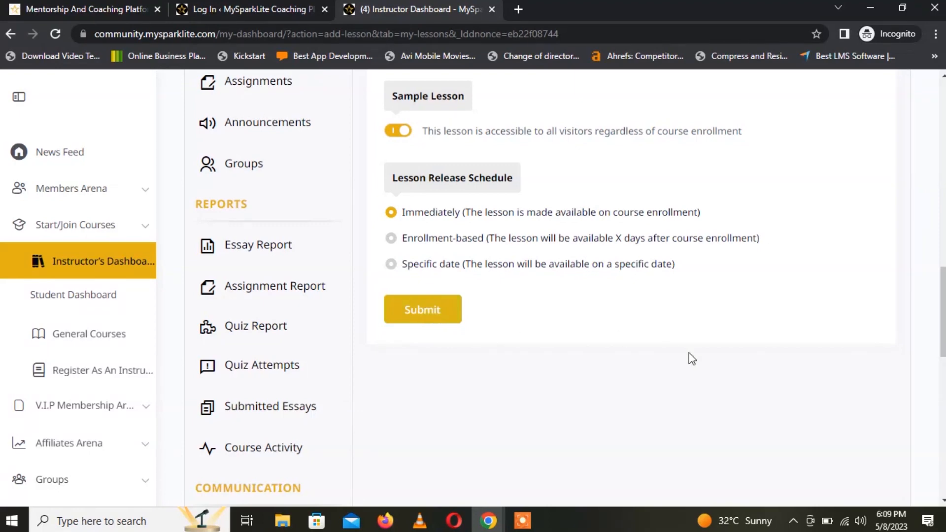
drag(945, 322, 939, 244)
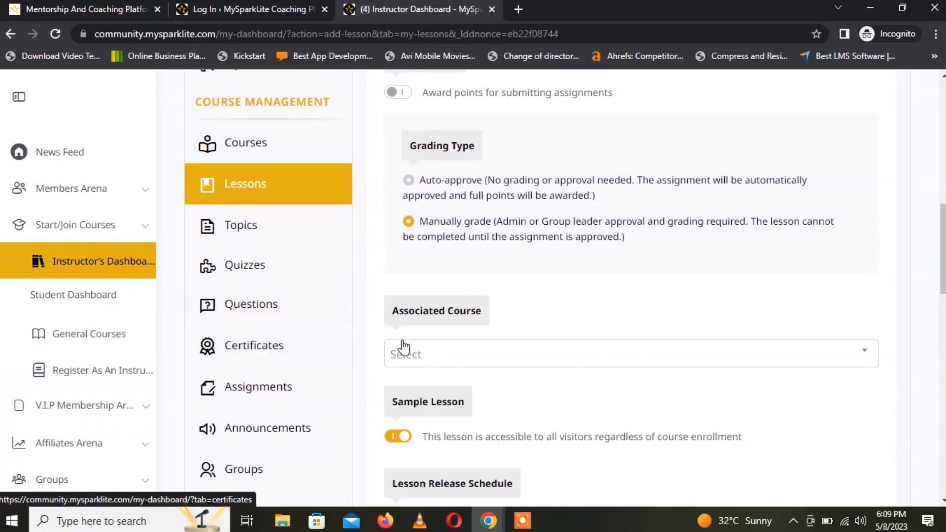
mouse_move(943, 248)
mouse_down()
mouse_move(943, 288)
mouse_move(943, 256)
mouse_up()
Step: Leave the unsaved lesson form for Topics under Course Management and view the course and lesson filter choices of My Topics
click(248, 191)
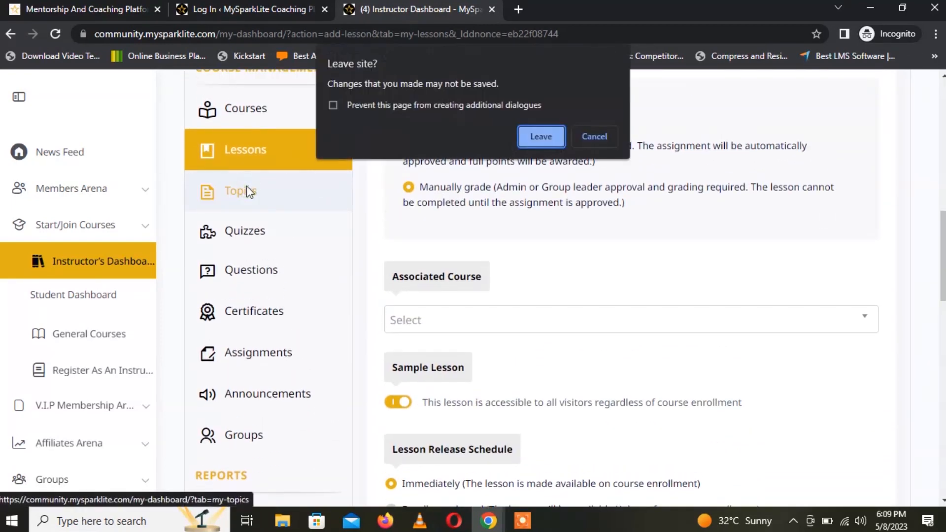
click(548, 137)
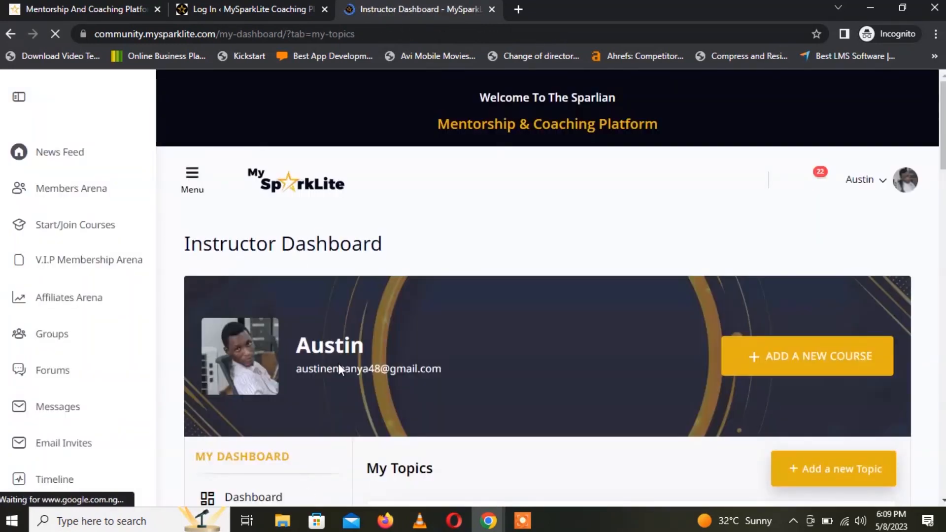
drag(944, 129, 943, 235)
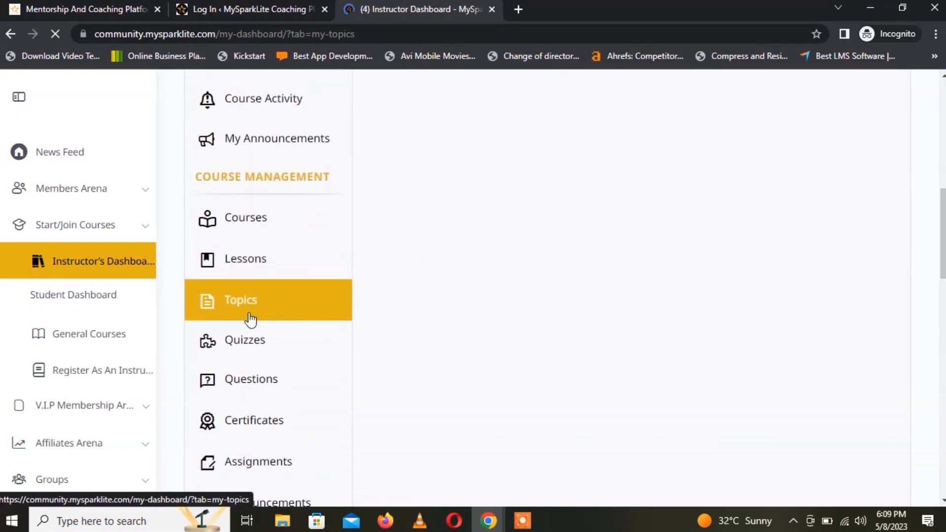
drag(943, 226, 943, 185)
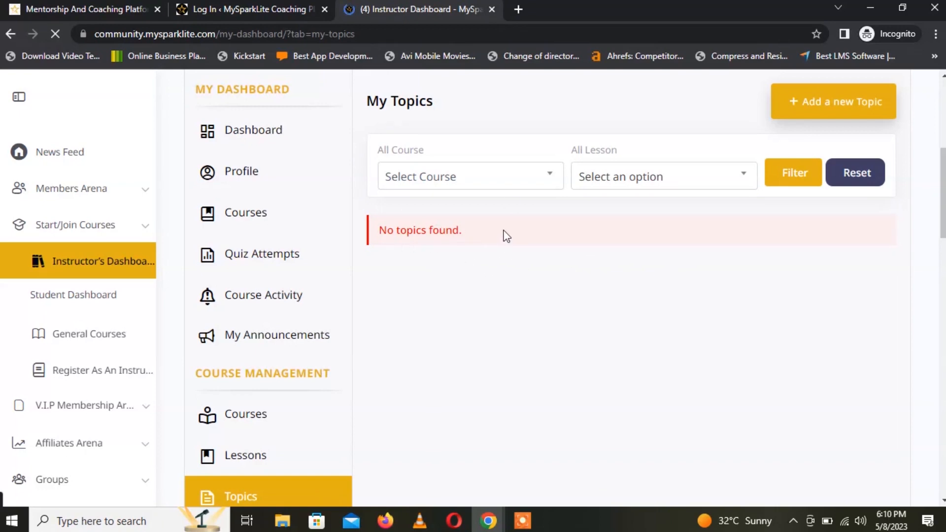
click(502, 181)
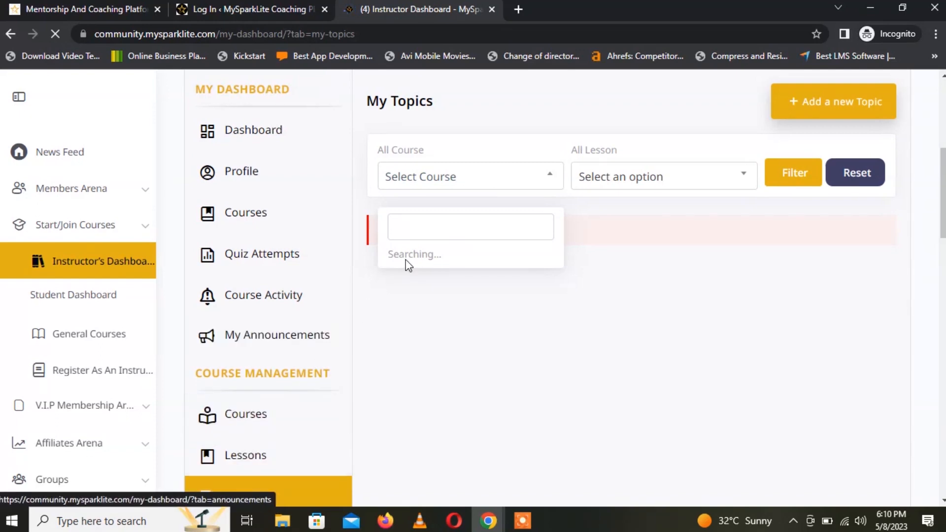
click(649, 179)
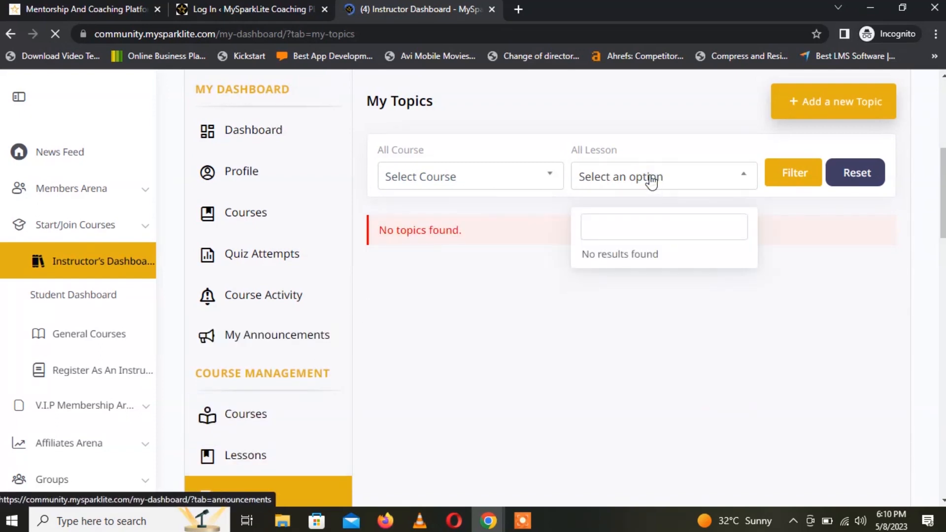
Step: Start adding a new topic and look over the Topic page's title, status, content, category and tags fields
click(251, 469)
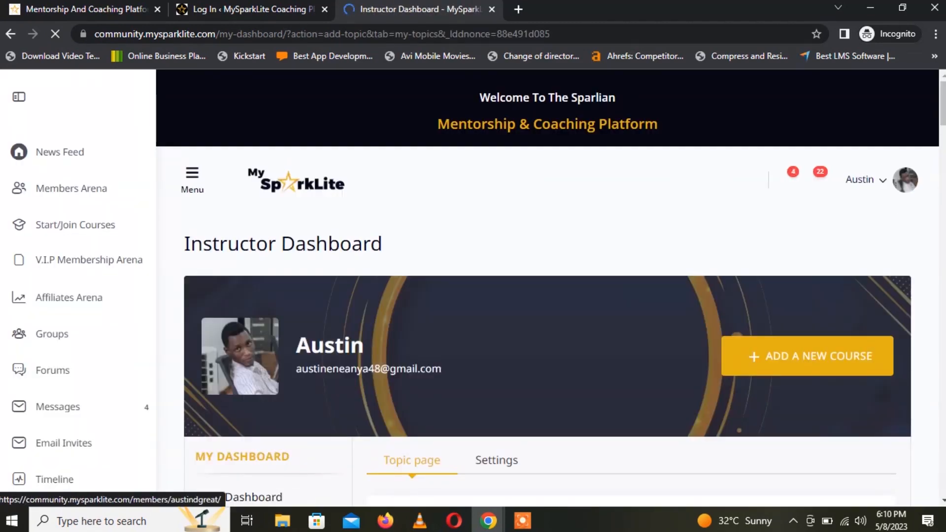
drag(943, 106, 942, 169)
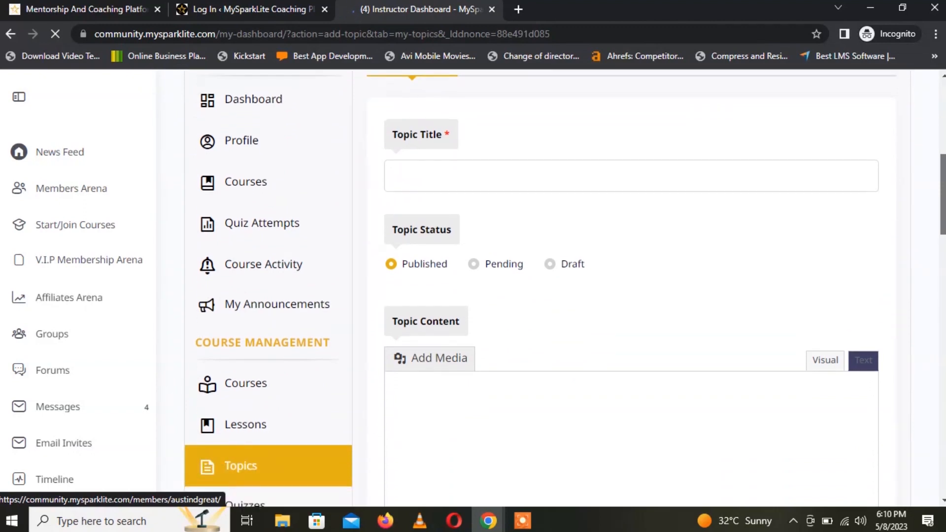
scroll(578, 212, down, 3)
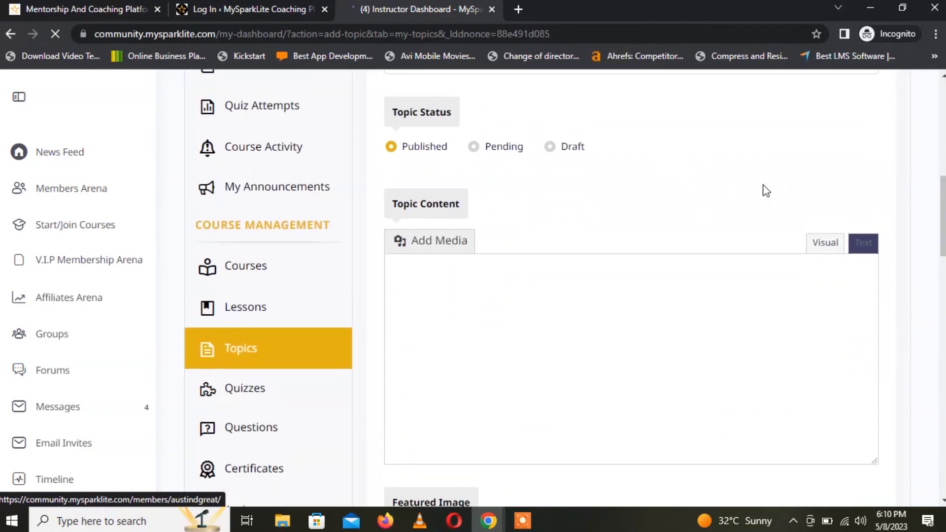
drag(942, 212, 944, 262)
scroll(543, 130, down, 5)
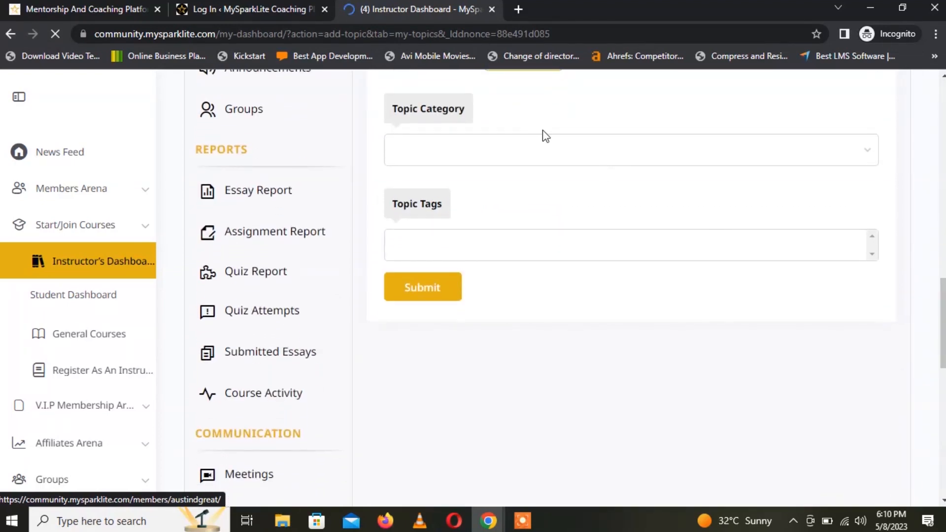
click(545, 157)
click(465, 248)
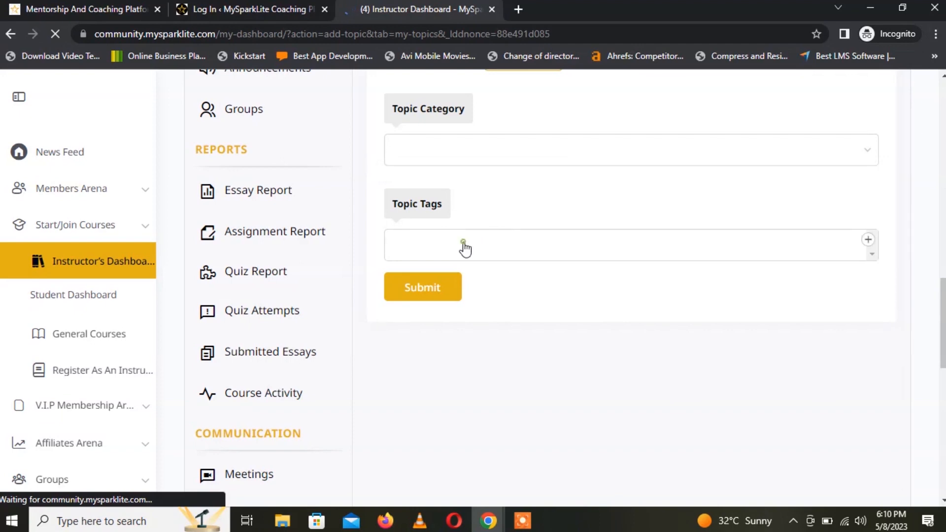
Step: Open the new topic's settings and preview the Topic Materials and Video Progression options, switching each on and back off
scroll(464, 249, up, 10)
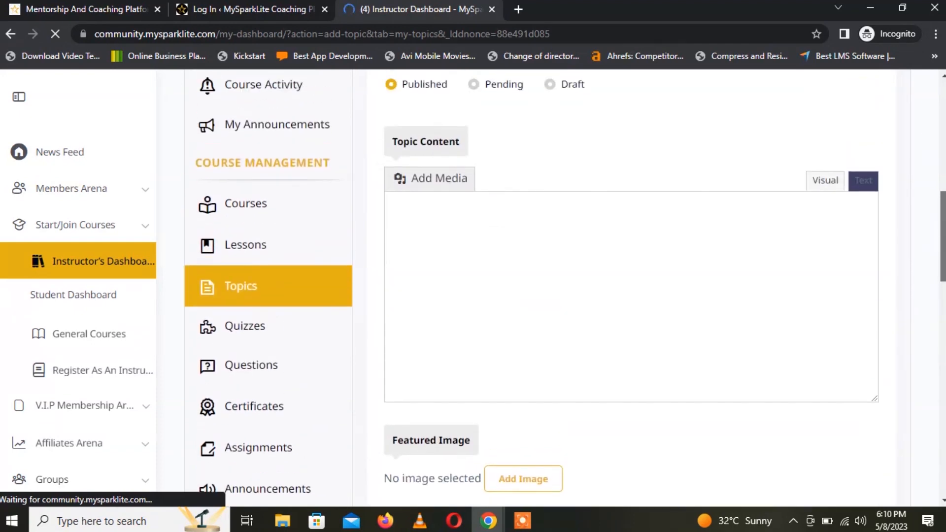
scroll(502, 181, up, 3)
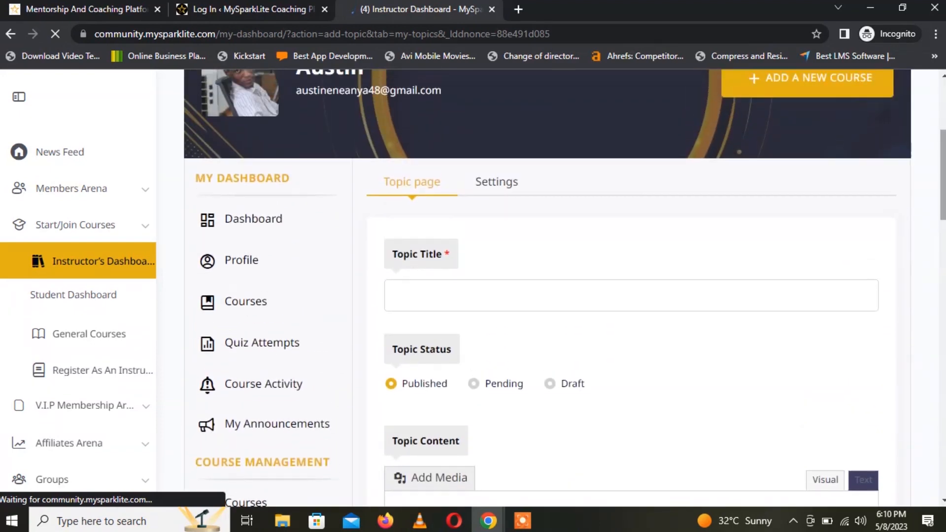
click(500, 181)
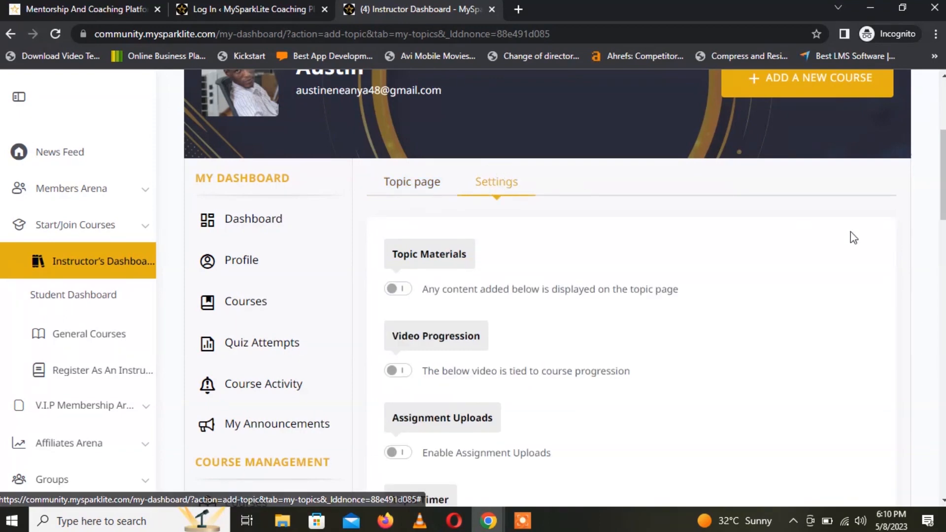
drag(943, 152, 942, 173)
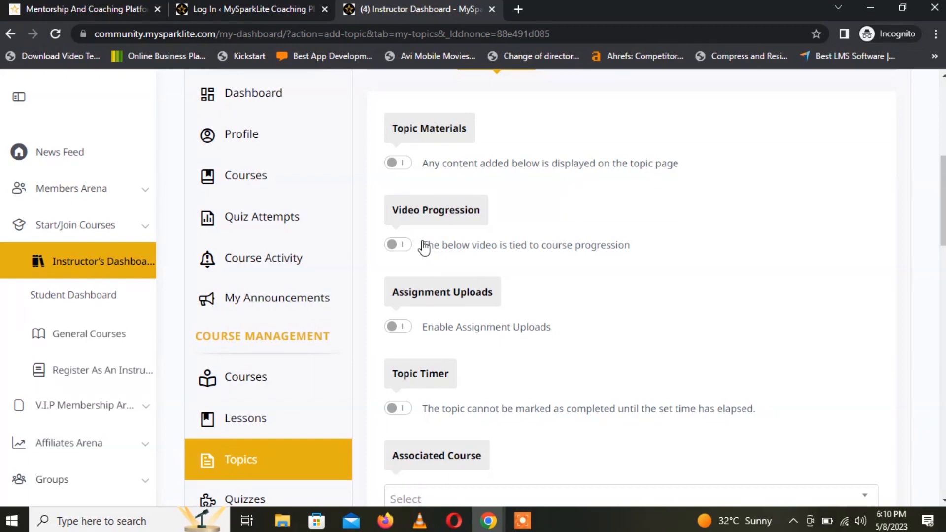
click(405, 166)
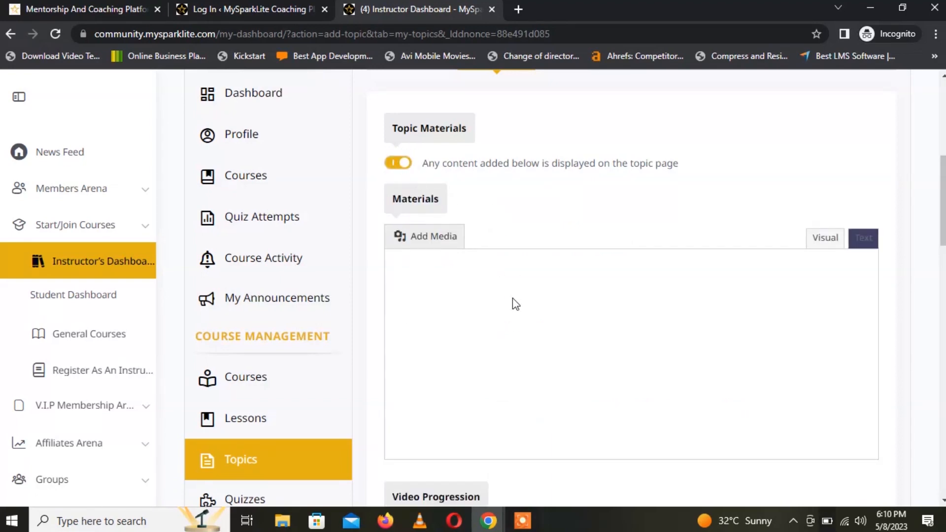
click(398, 164)
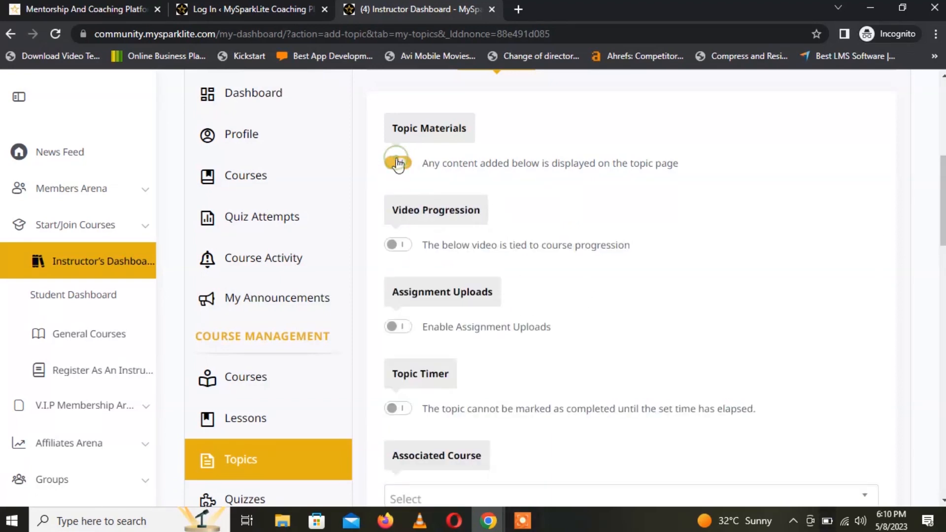
click(402, 245)
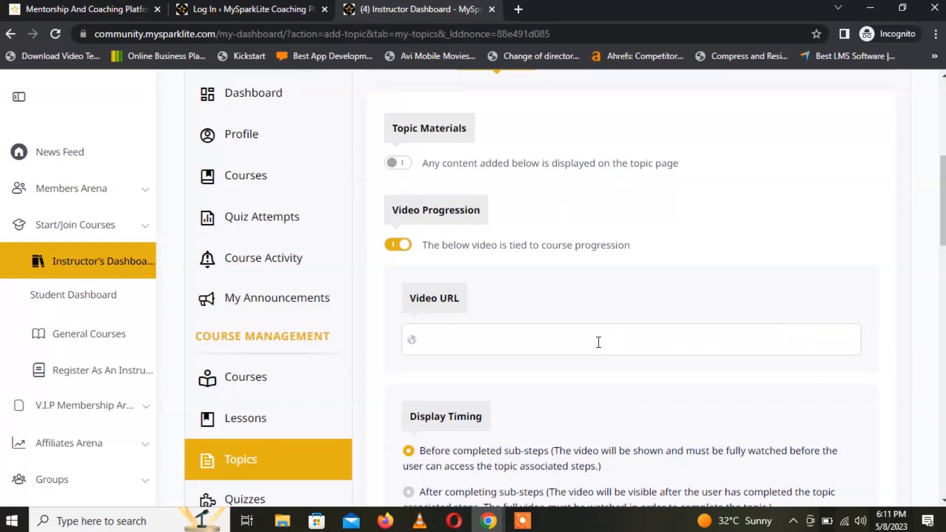
click(397, 244)
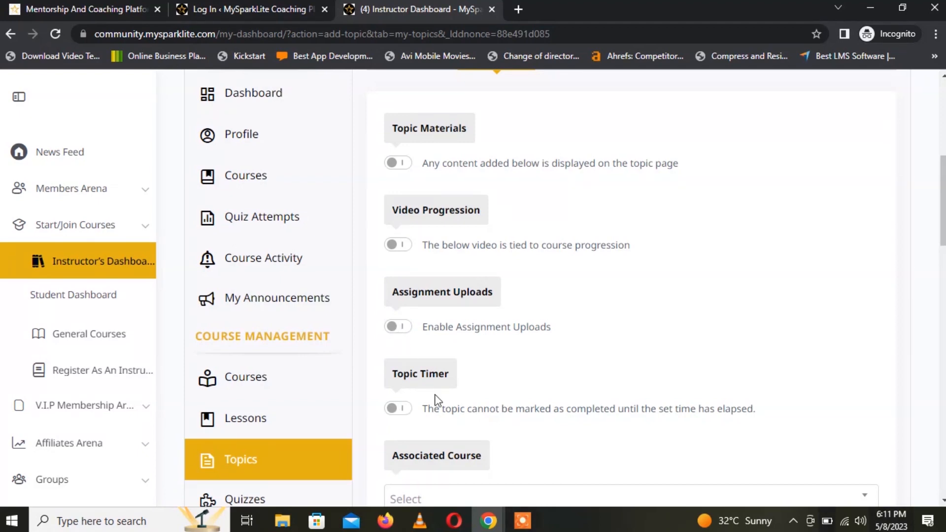
Step: Look over the topic's timer, Associated Course and Associated Lesson settings, opening the course choices without selecting one
drag(942, 175, 942, 207)
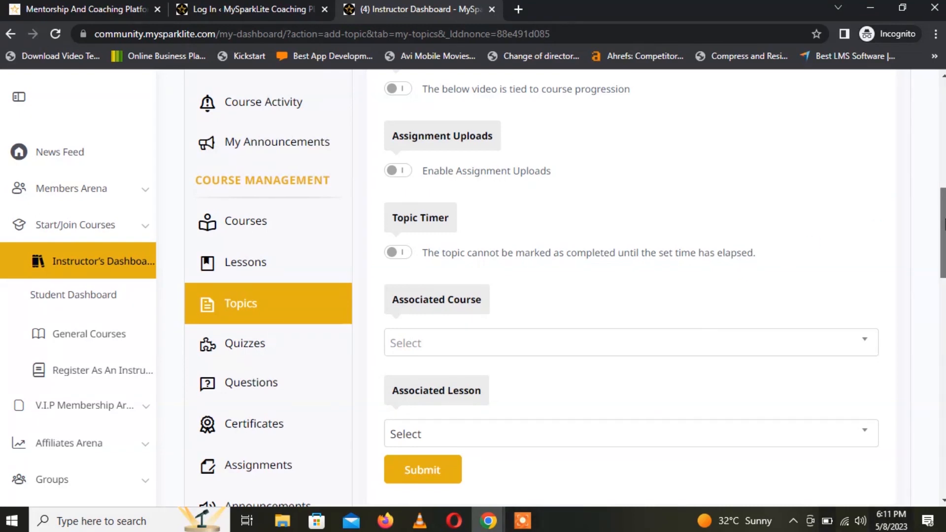
scroll(942, 232, down, 1)
drag(944, 230, 944, 231)
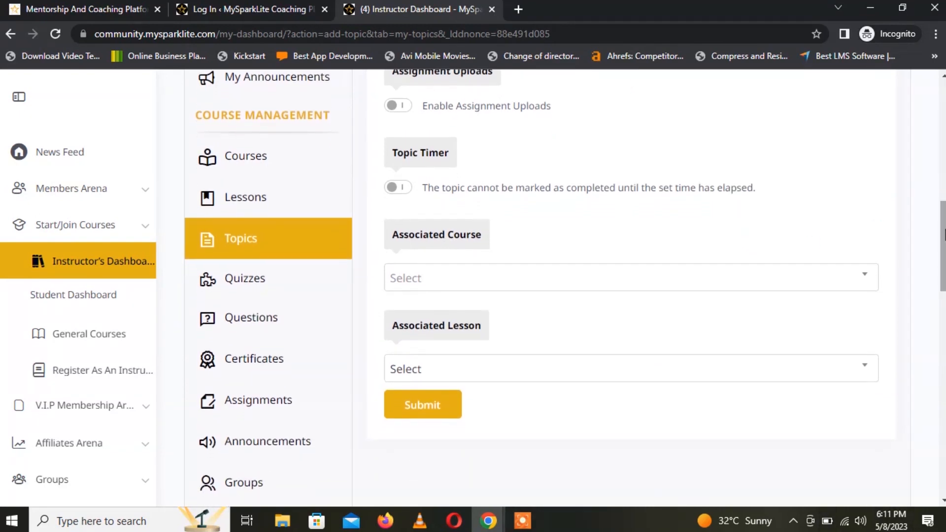
click(575, 278)
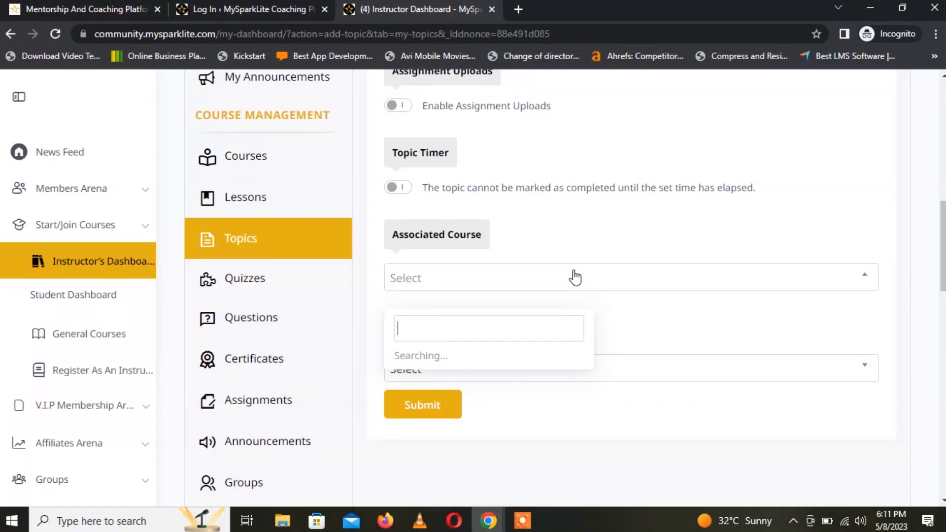
click(574, 276)
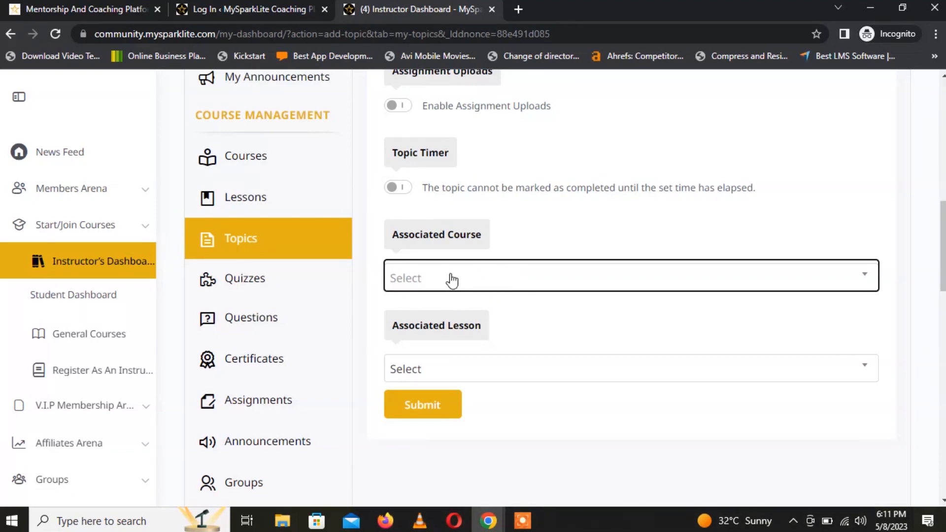
double_click(476, 282)
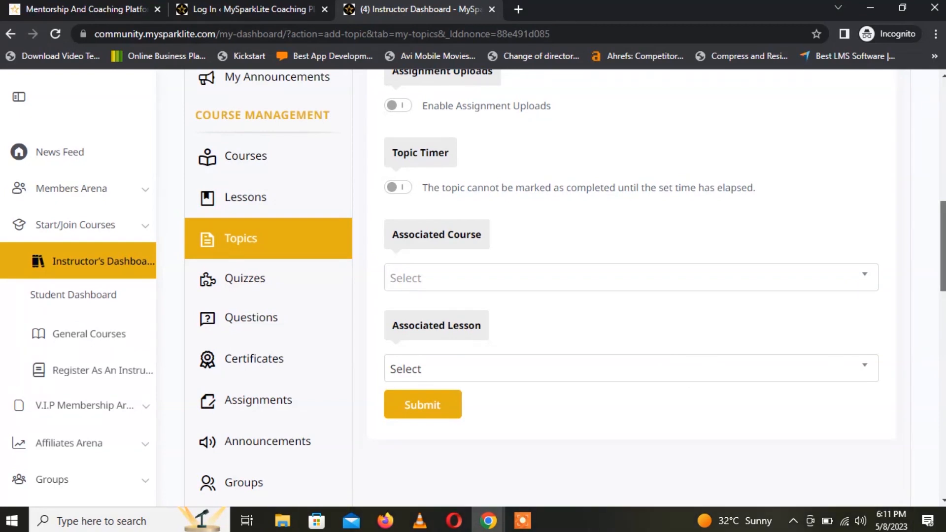
Step: Return to the Topic page fields and look them over down to the featured image, category and tags
scroll(428, 238, up, 8)
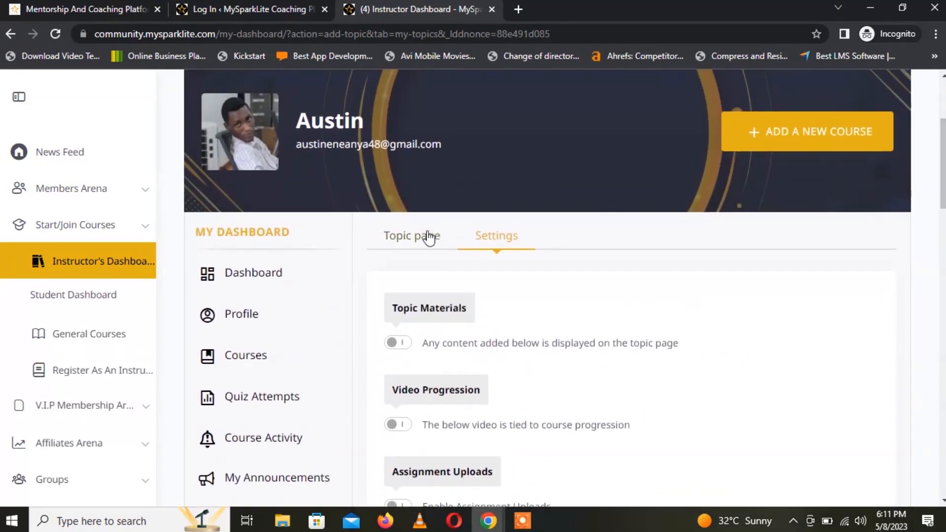
click(404, 241)
scroll(888, 294, down, 15)
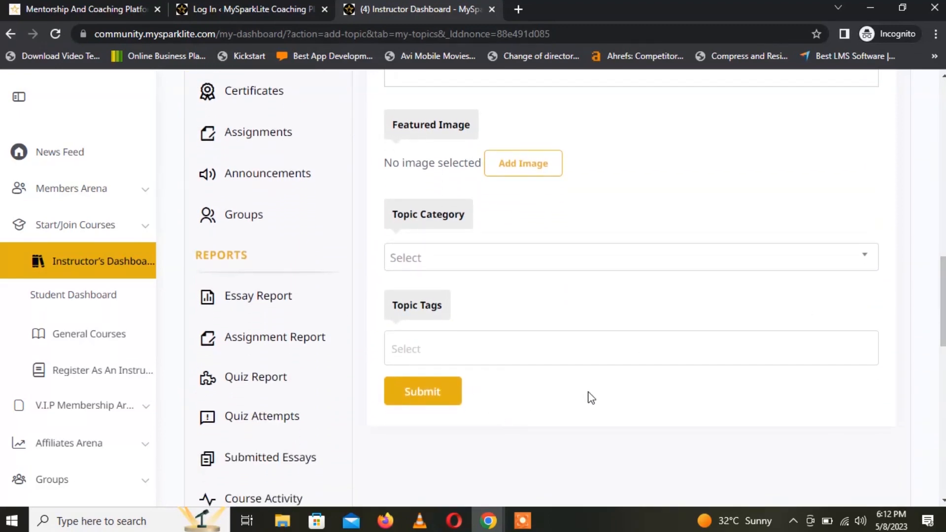
Step: Leave the unsaved topic form for Quizzes under Course Management
scroll(261, 256, up, 4)
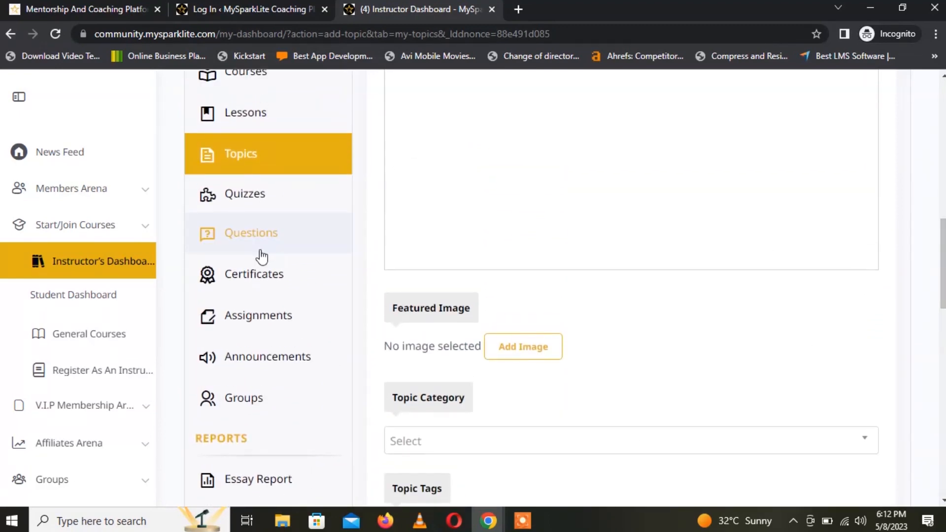
click(247, 195)
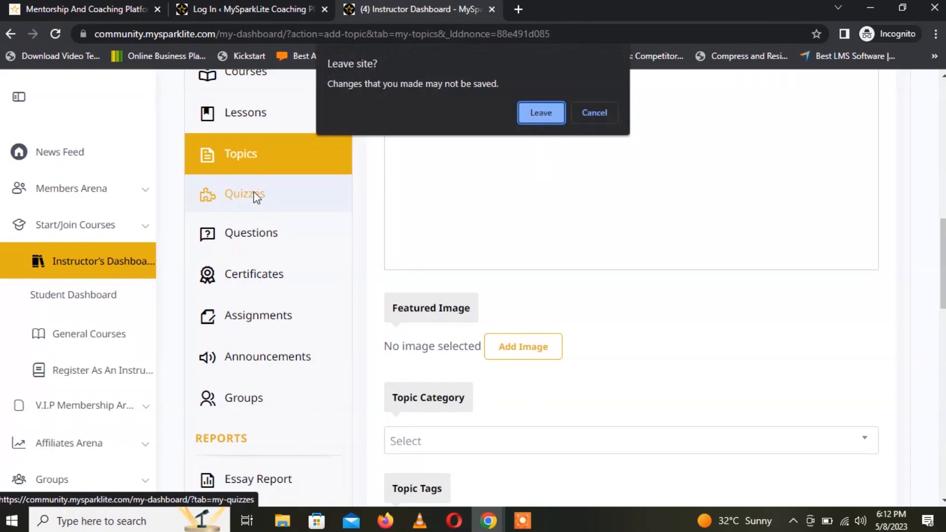
click(545, 108)
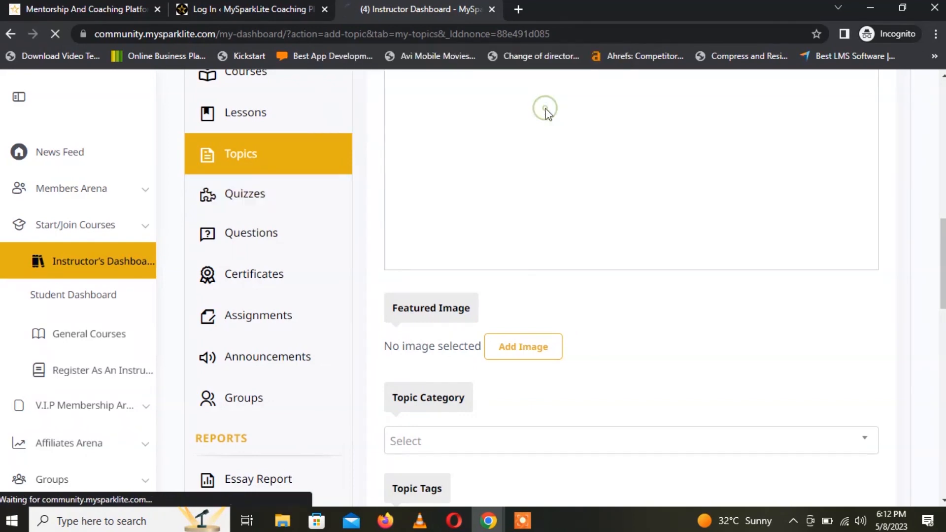
click(242, 200)
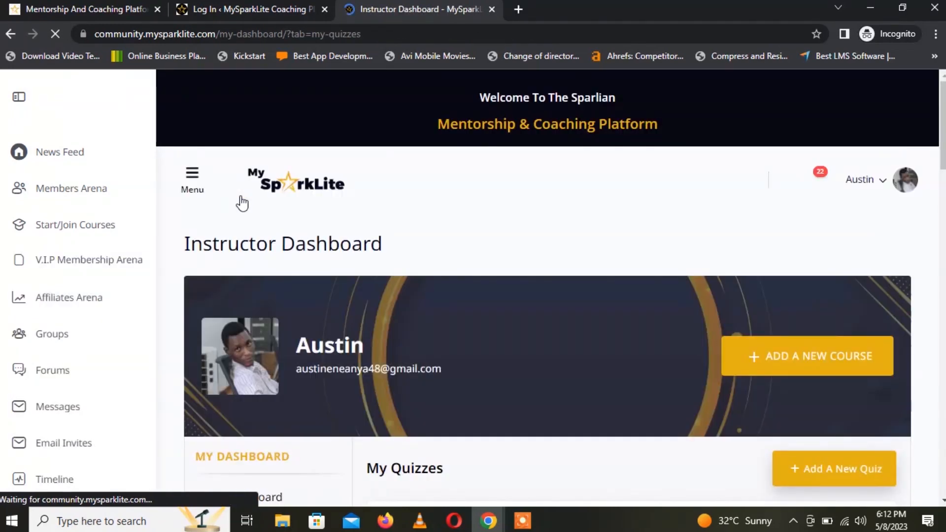
Step: Go to Questions under Course Management and run the My Questions filter without choosing a course, lesson or quiz
drag(943, 143, 943, 271)
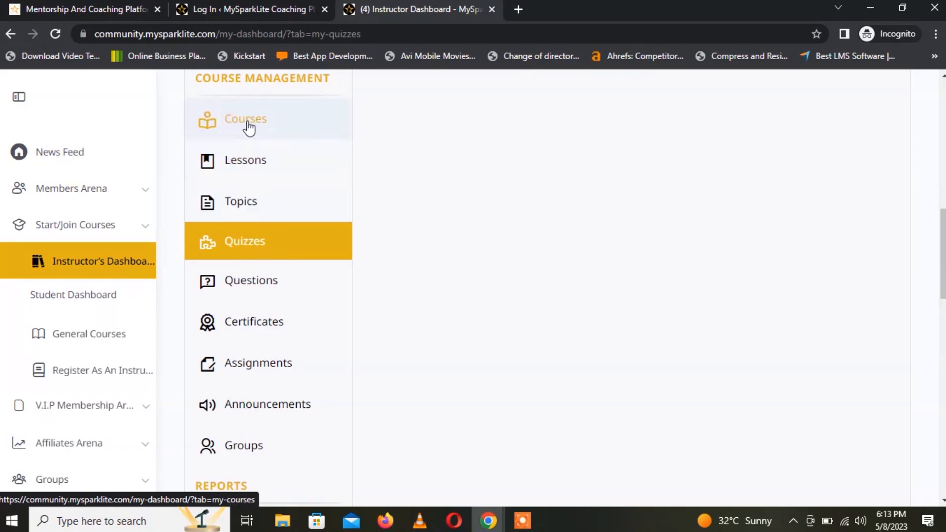
click(252, 288)
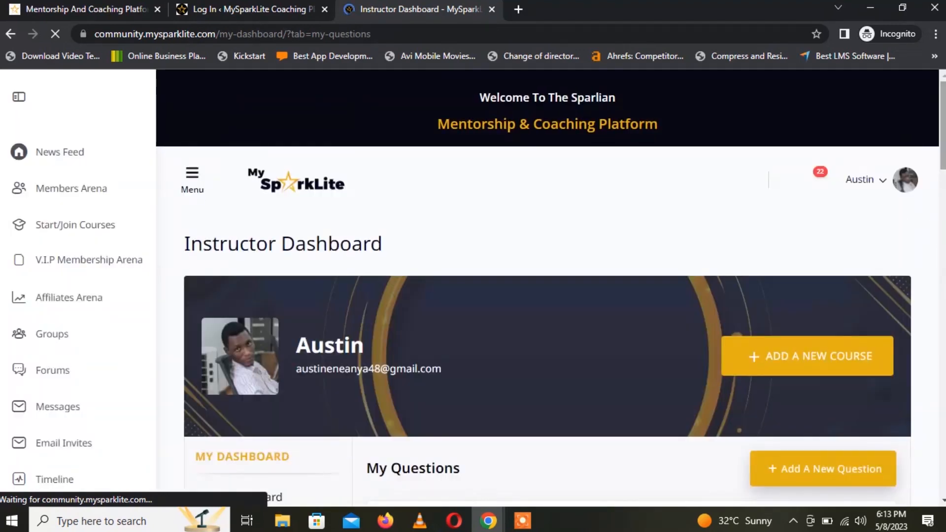
scroll(547, 287, down, 6)
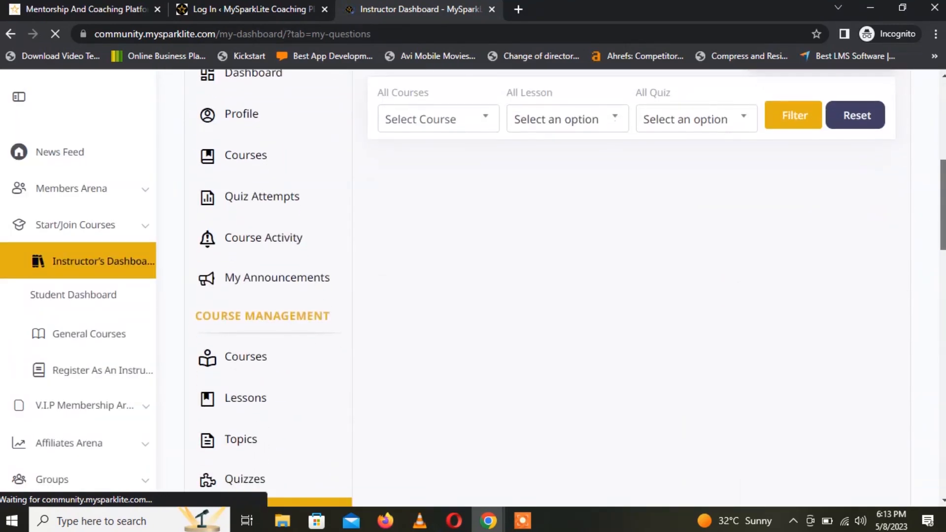
scroll(637, 263, up, 4)
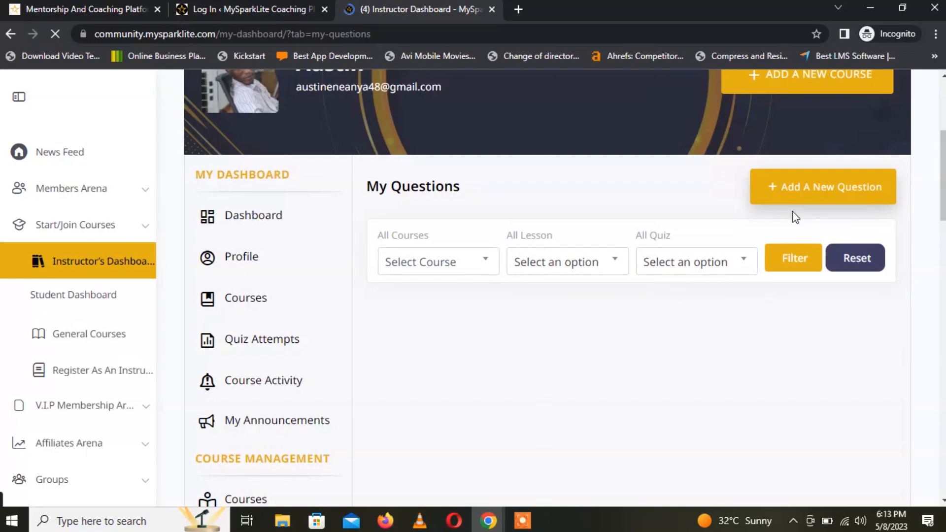
click(801, 269)
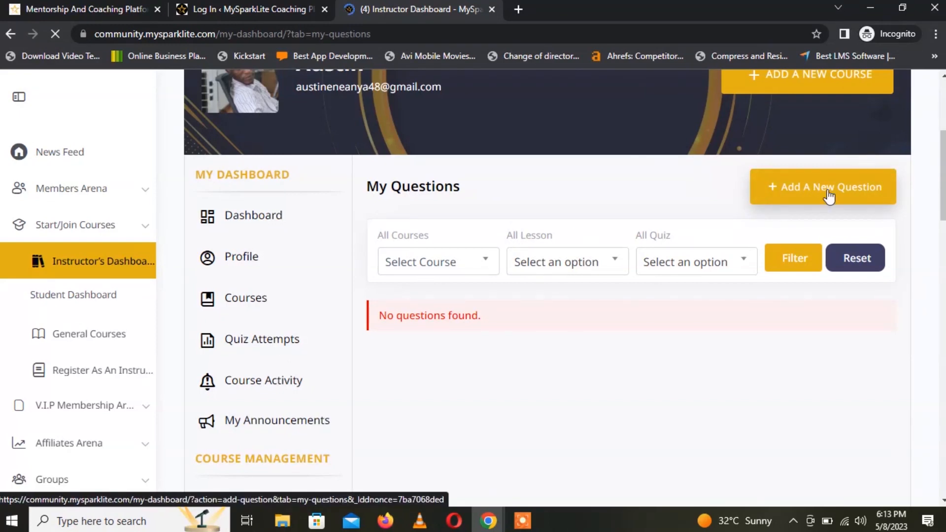
Step: Start adding a new question and look over its content, featured image, answer type and answer fields
click(857, 191)
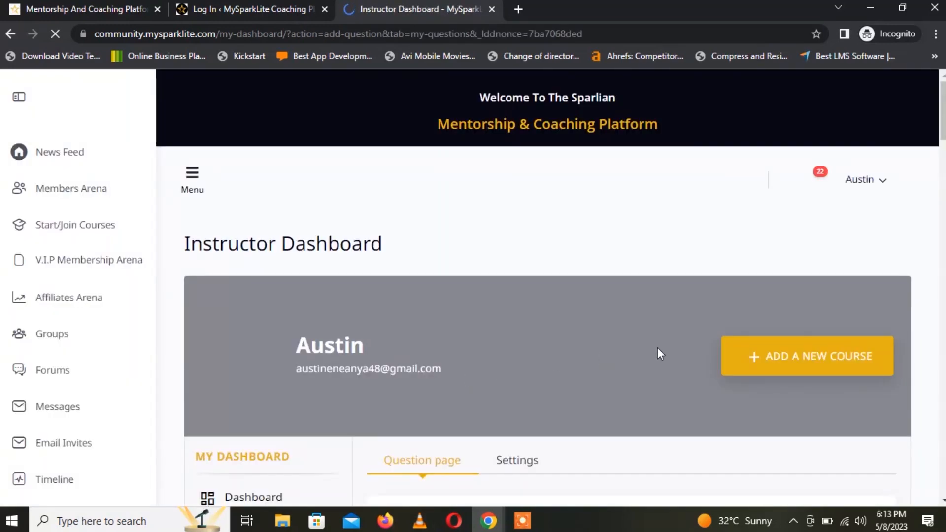
drag(943, 116, 943, 228)
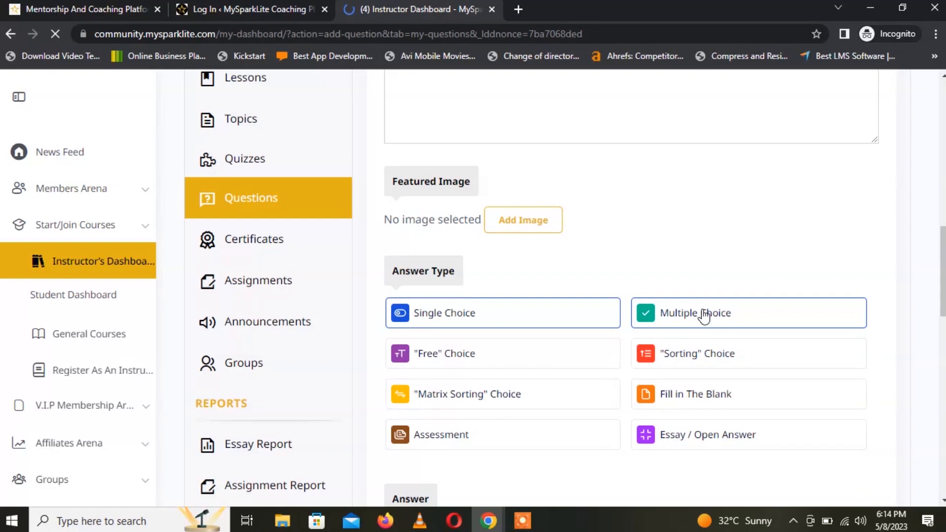
scroll(630, 296, down, 2)
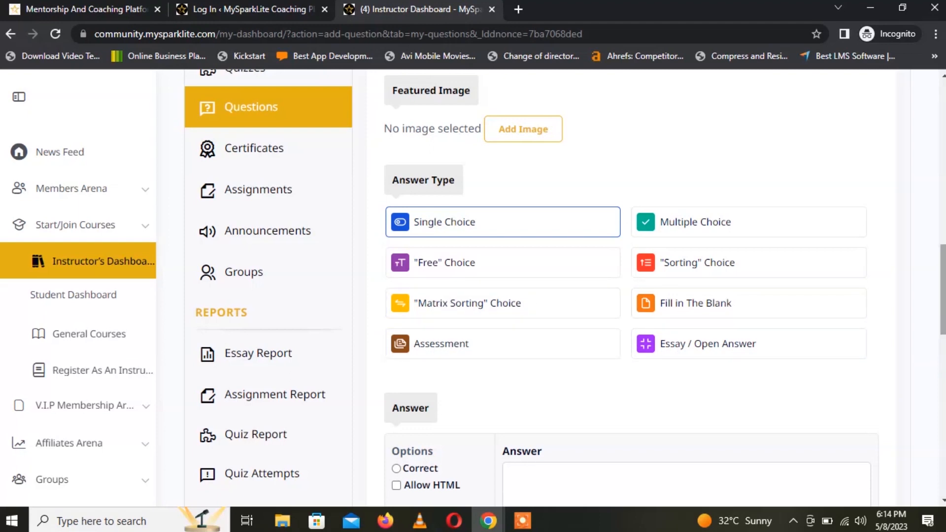
scroll(943, 320, down, 3)
scroll(571, 288, down, 1)
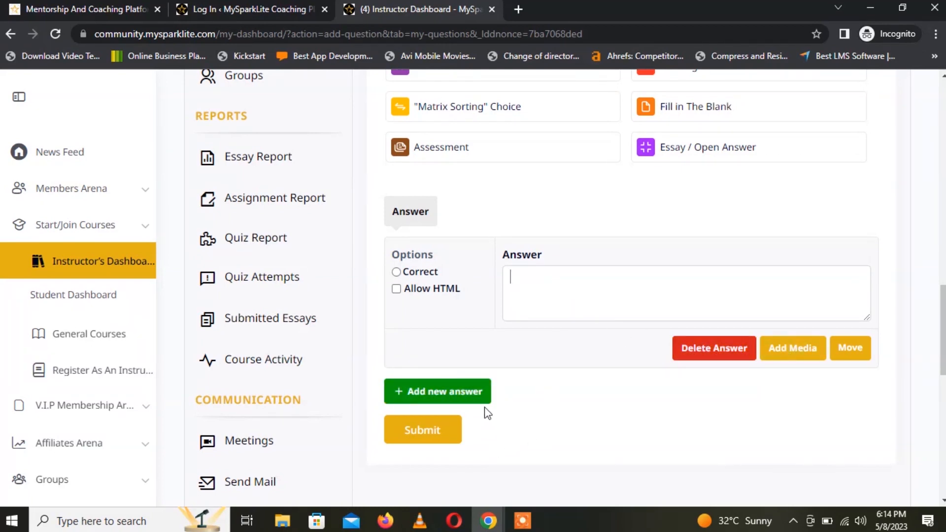
Step: Open the new question's settings and look over the points and points type options
drag(943, 362, 942, 206)
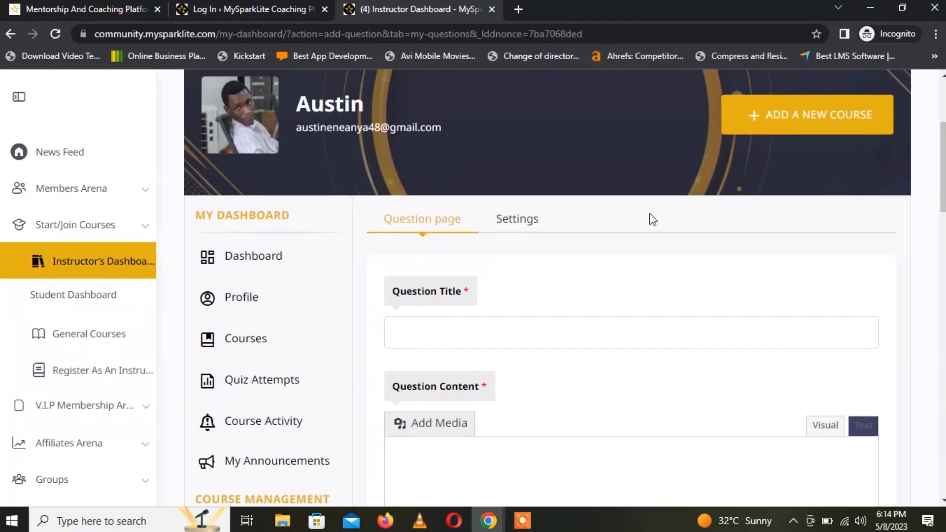
click(528, 220)
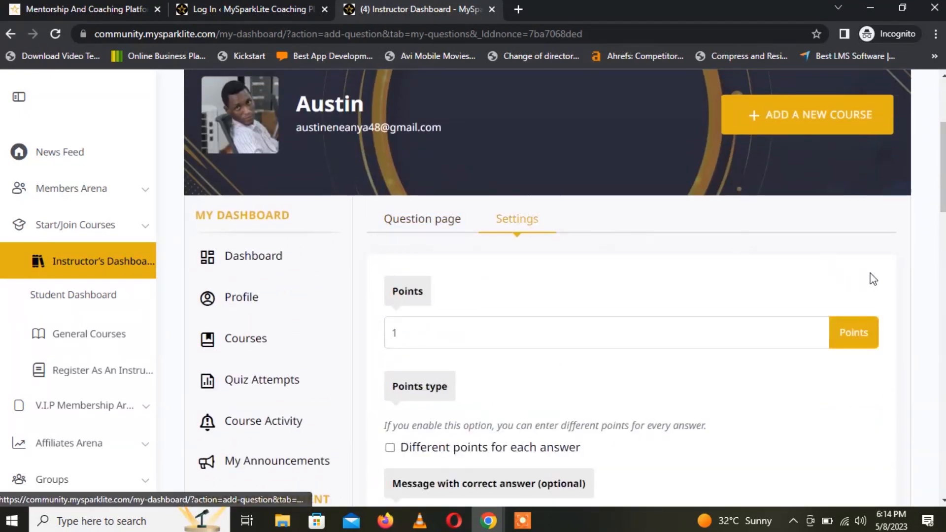
drag(942, 162, 943, 195)
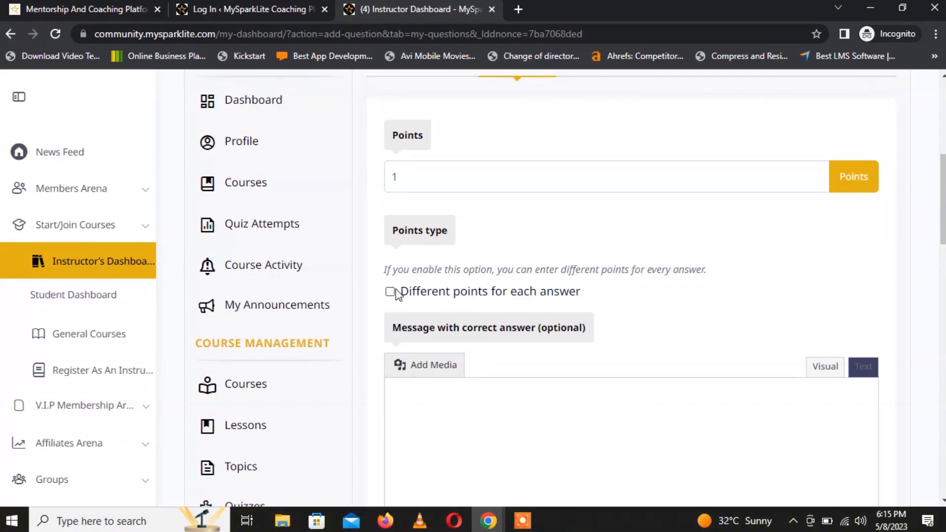
Step: Try 2, 4 and 0.5 as the question's points value and set it back to 1
double_click(451, 173)
key(BackSpace)
text(2)
key(BackSpace)
text(4)
key(BackSpace)
text(0.5)
key(BackSpace)
key(BackSpace)
key(BackSpace)
text(1)
Step: Look over the question's correct and incorrect answer messages, hint option and Associated Quiz setting
drag(943, 198, 942, 231)
click(511, 305)
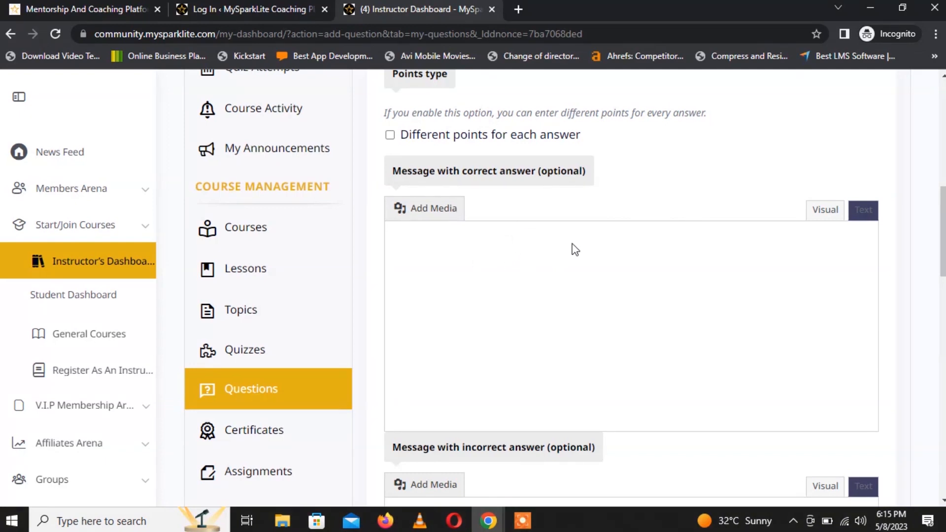
scroll(575, 249, down, 5)
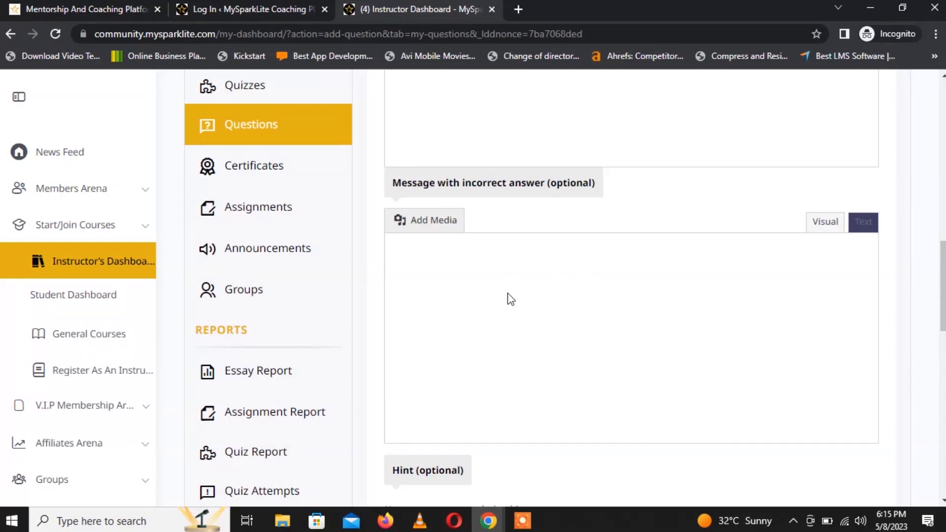
click(480, 303)
scroll(591, 242, down, 5)
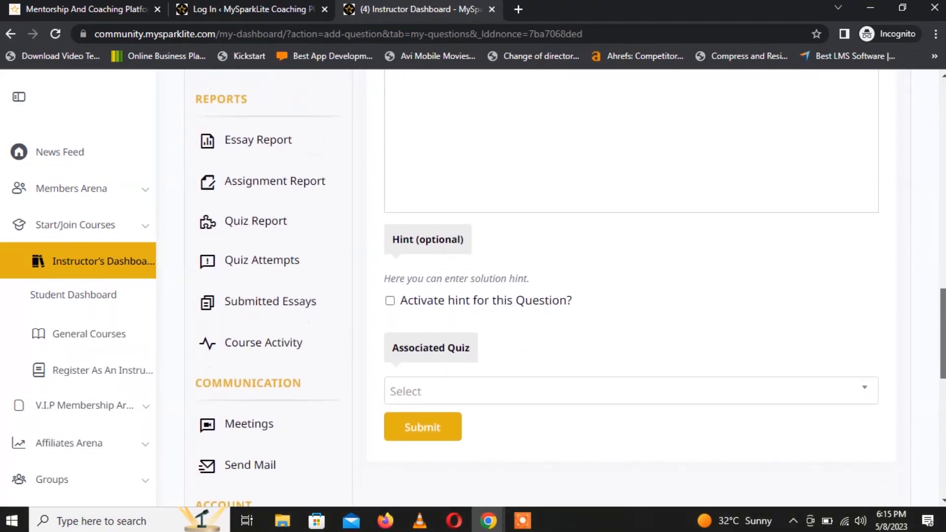
click(446, 262)
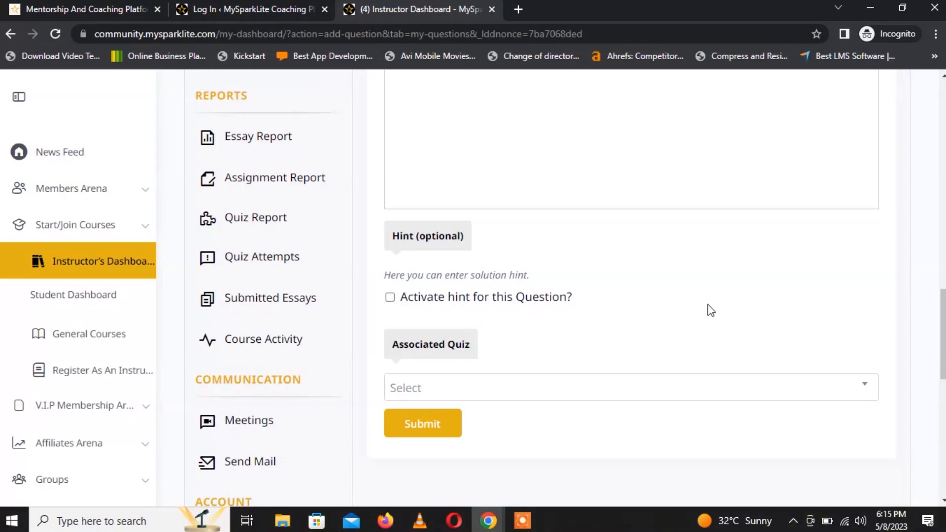
Step: Recheck the lower part of the question form, from the incorrect answer message down to the submit option
scroll(942, 335, down, 2)
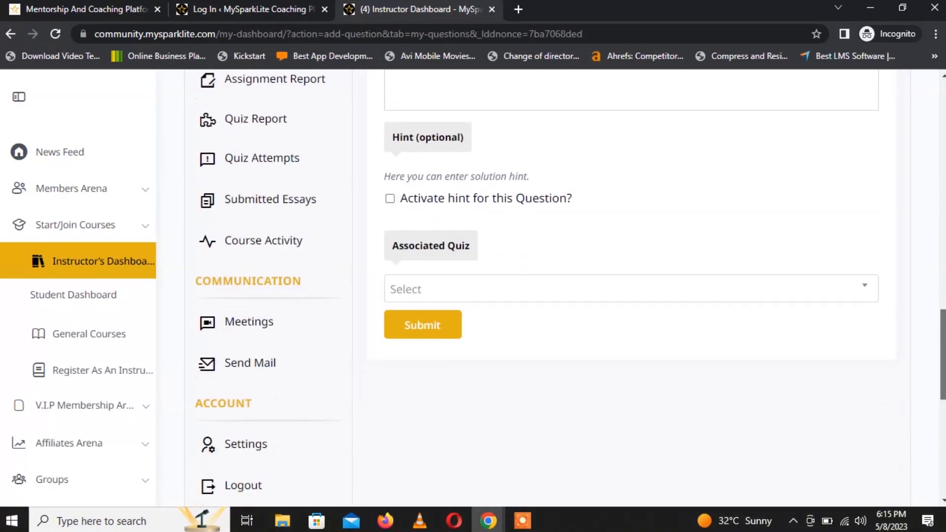
scroll(570, 284, up, 6)
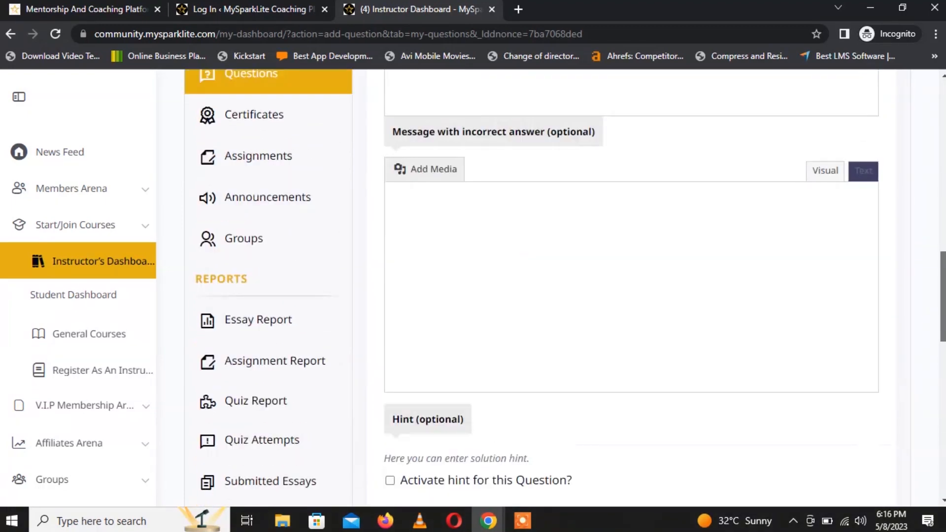
scroll(665, 276, up, 2)
scroll(665, 276, down, 9)
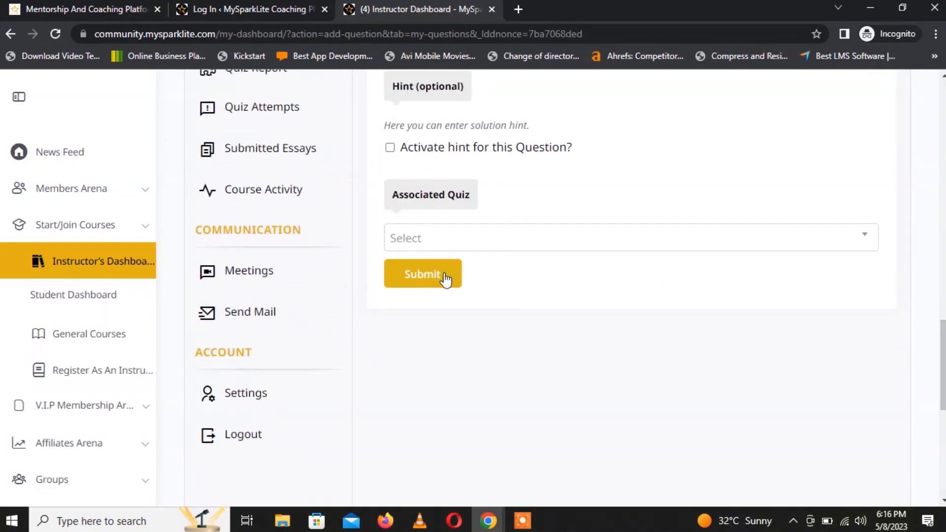
scroll(942, 364, up, 11)
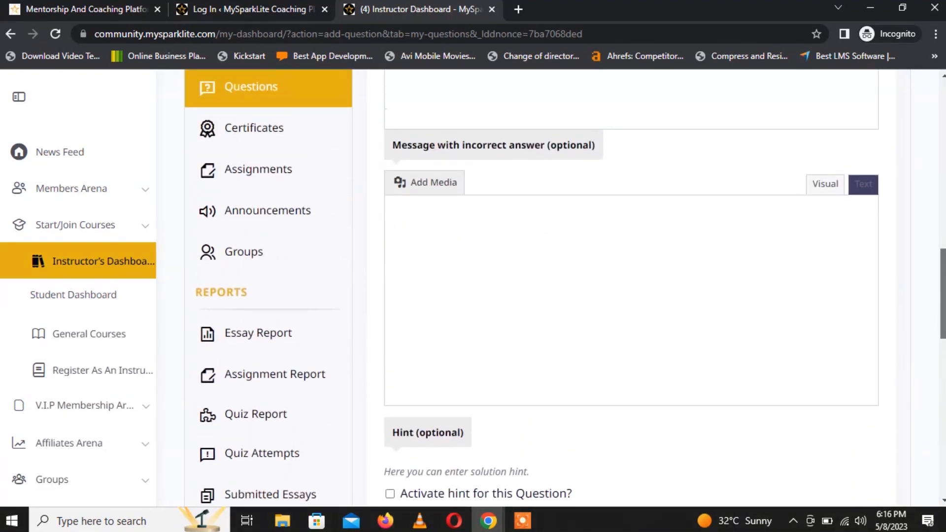
scroll(631, 295, up, 3)
scroll(630, 296, down, 3)
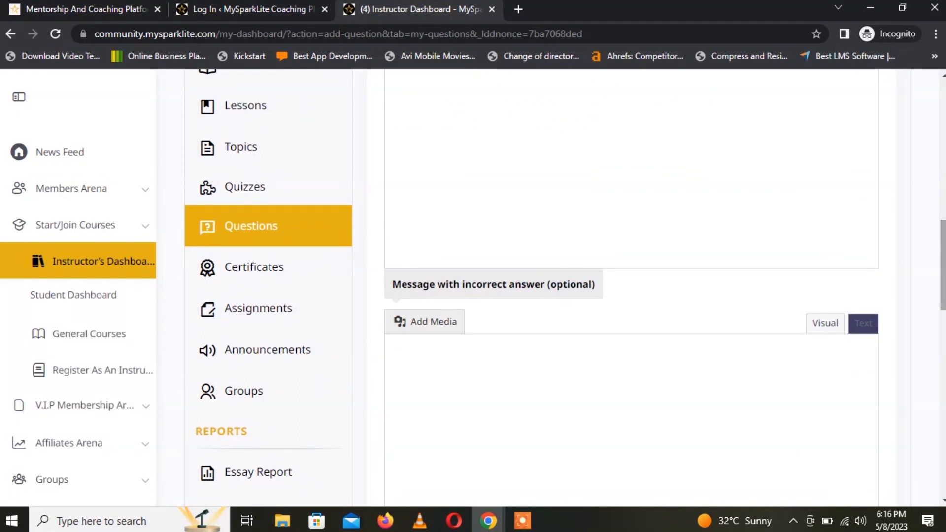
Step: Open the Assignments page under Course Management and look over its course and lesson filters and assignment list
click(258, 315)
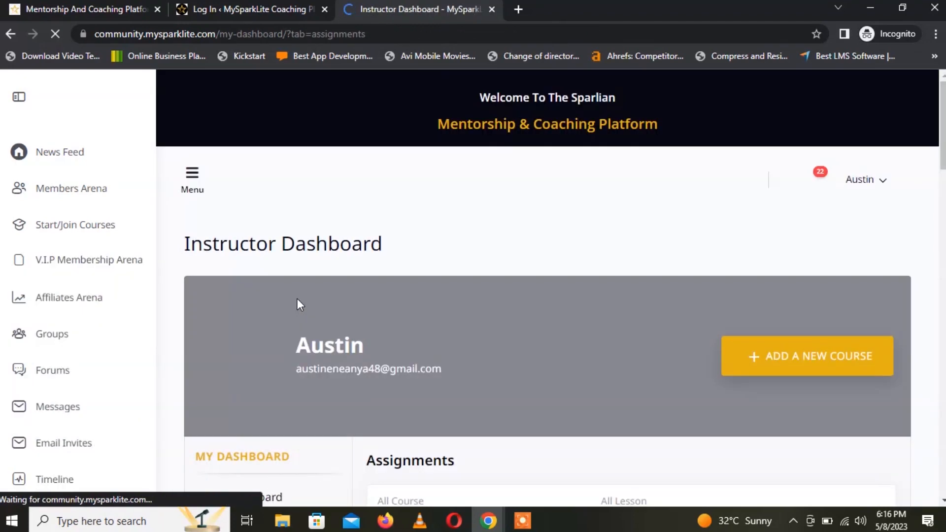
scroll(565, 287, down, 7)
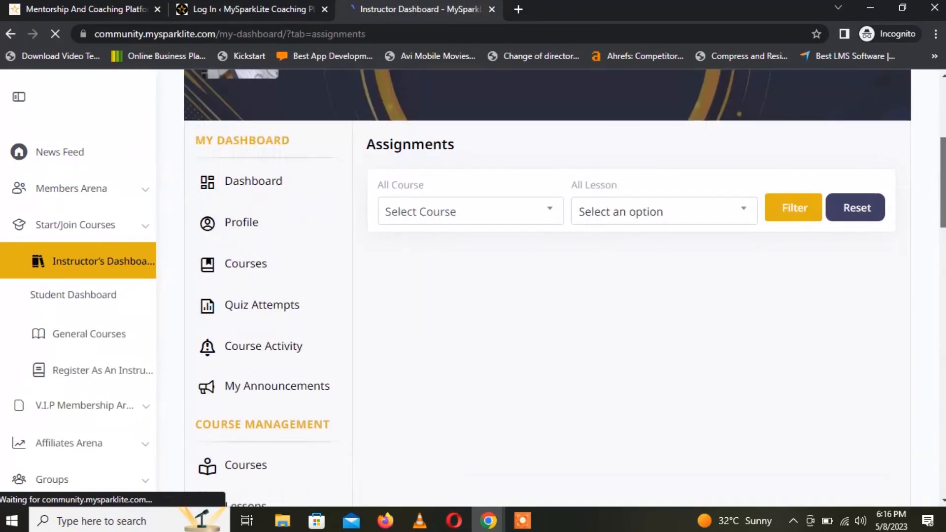
scroll(564, 287, down, 2)
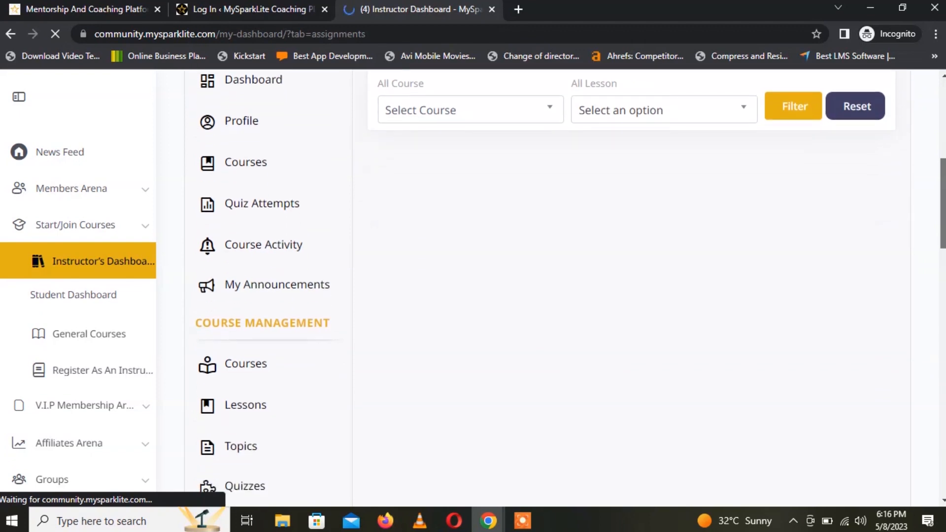
scroll(564, 287, up, 1)
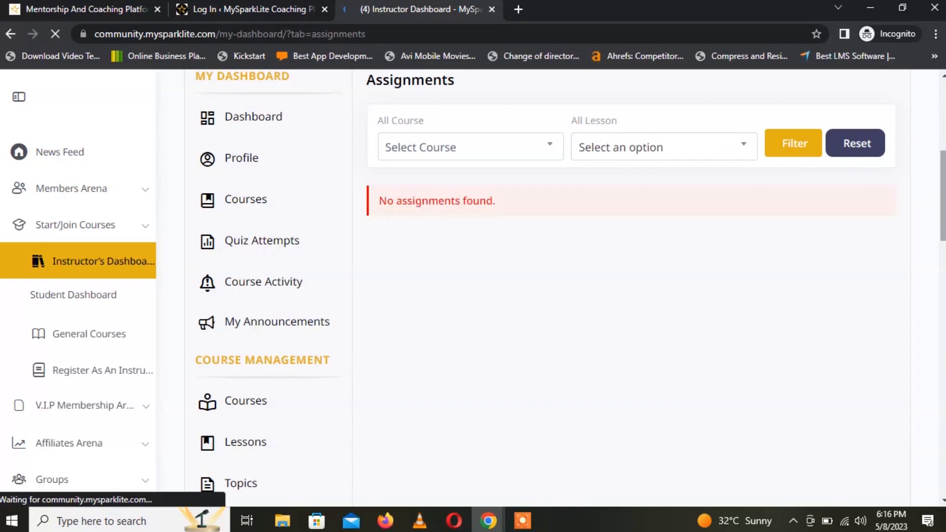
scroll(926, 200, up, 3)
scroll(943, 215, down, 4)
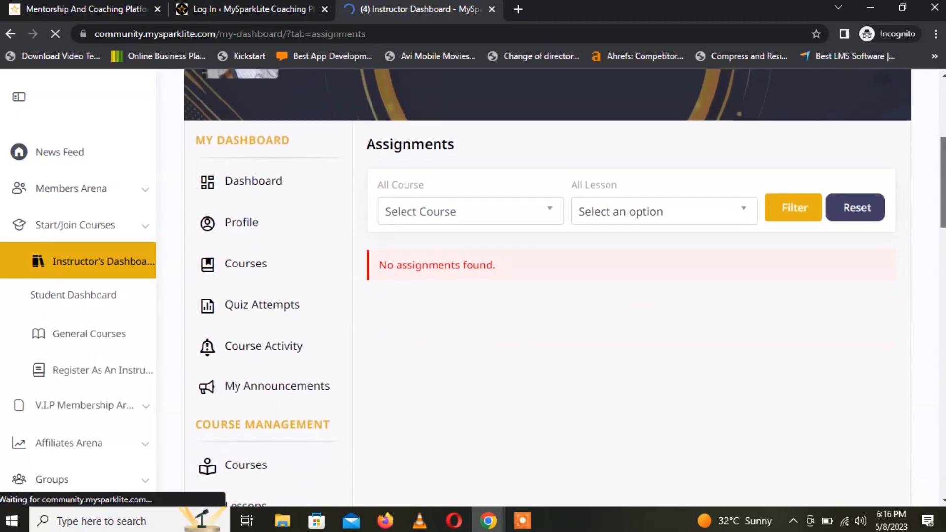
Step: Open the Groups page under Course Management and look over the instructor's group list
drag(943, 215, 941, 308)
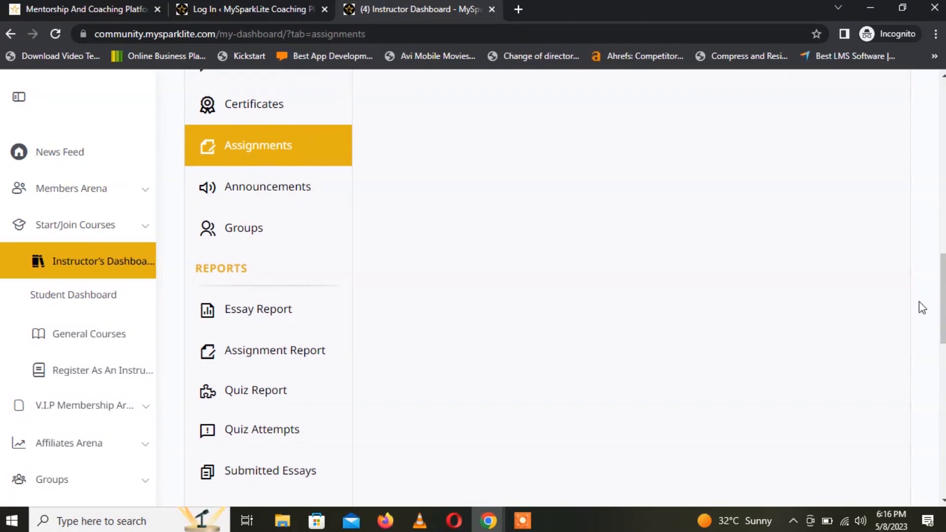
click(255, 232)
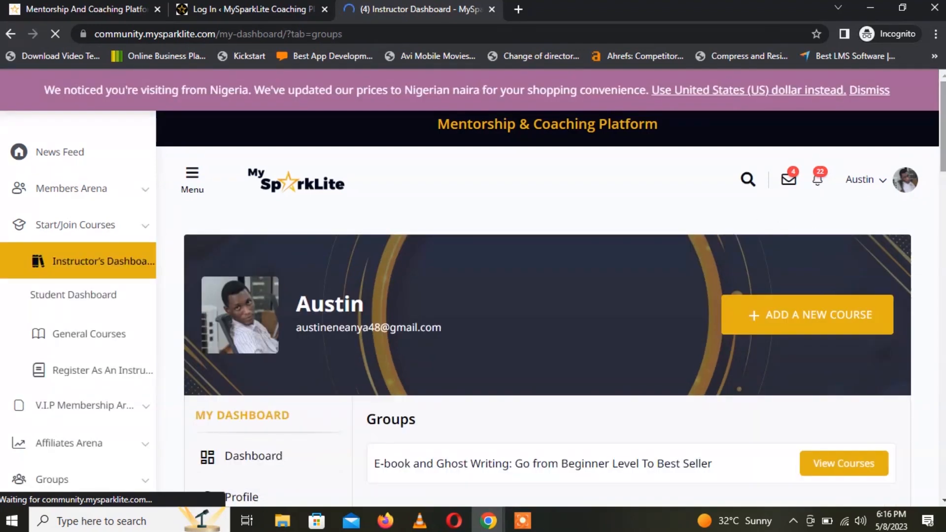
scroll(782, 227, down, 4)
scroll(548, 288, down, 1)
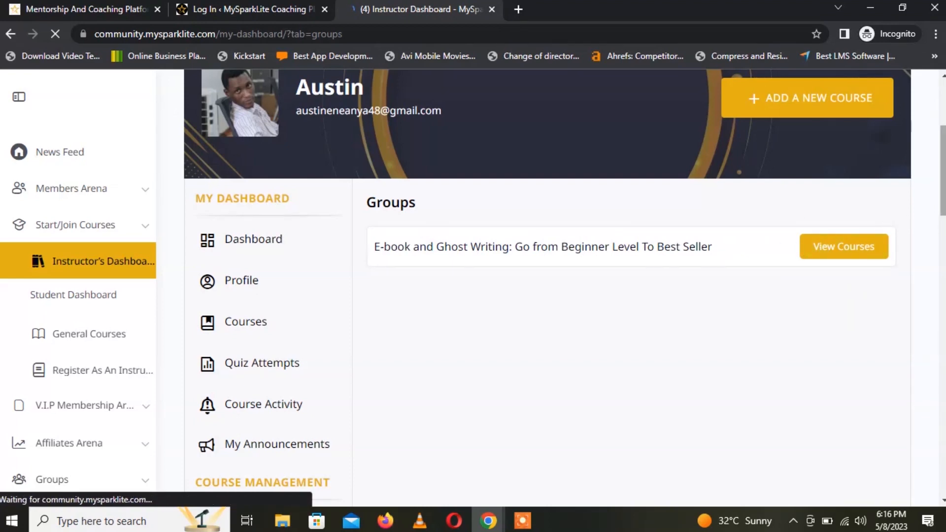
scroll(942, 172, down, 2)
mouse_move(944, 189)
mouse_down()
mouse_move(944, 202)
mouse_move(945, 167)
mouse_move(944, 285)
mouse_move(945, 182)
mouse_up()
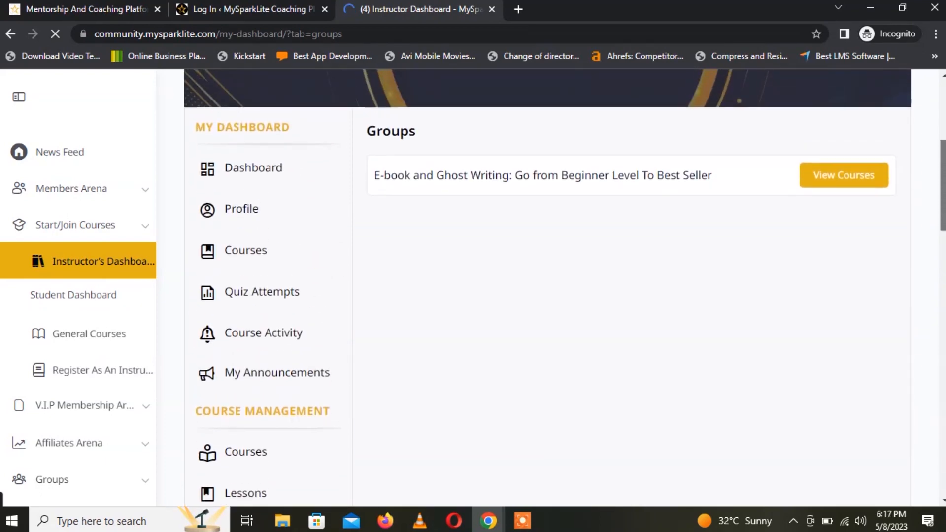
Step: View the courses of the group "E-book and Ghost Writing: Go from Beginner Level To Best Seller"
click(853, 178)
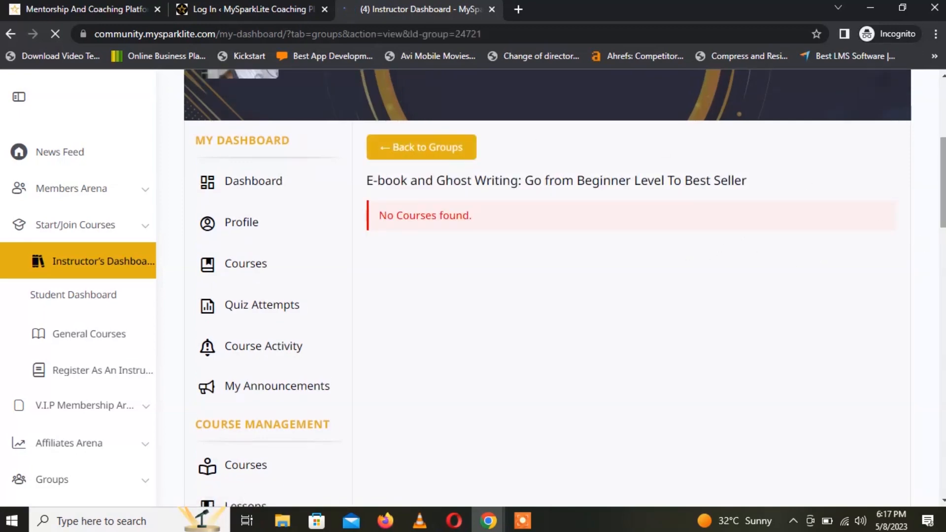
scroll(921, 243, down, 10)
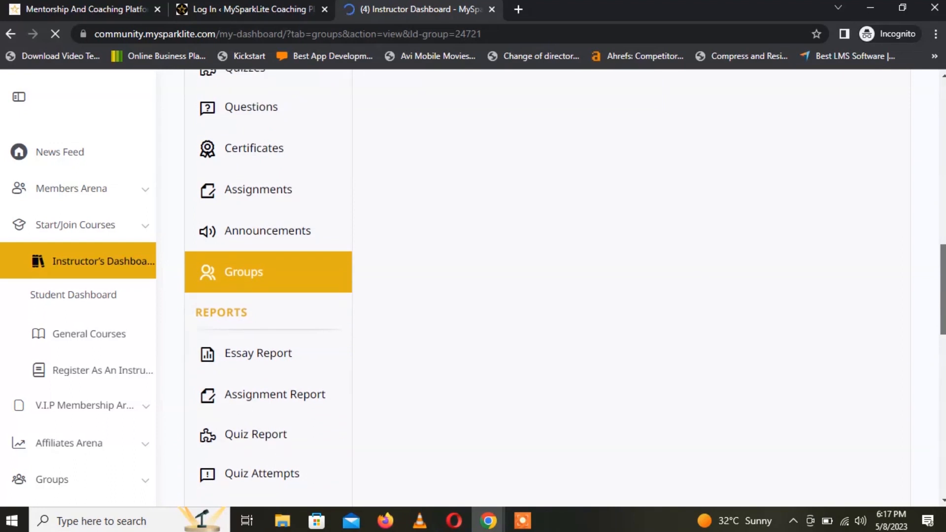
scroll(921, 244, down, 1)
scroll(921, 243, up, 4)
scroll(565, 288, up, 6)
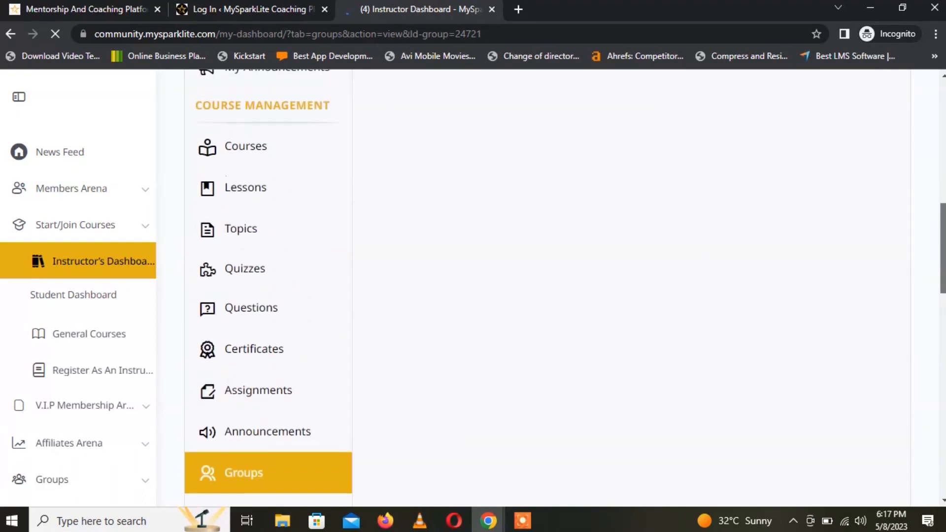
Step: Return to the Groups page from the group's course view and look over the group list again
scroll(942, 251, down, 8)
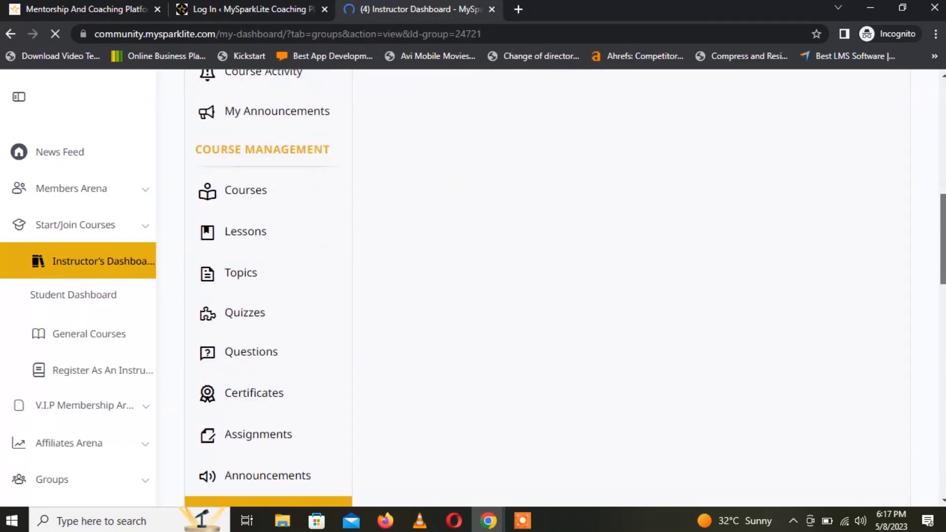
mouse_move(943, 251)
mouse_down()
mouse_move(943, 267)
mouse_move(942, 255)
mouse_up()
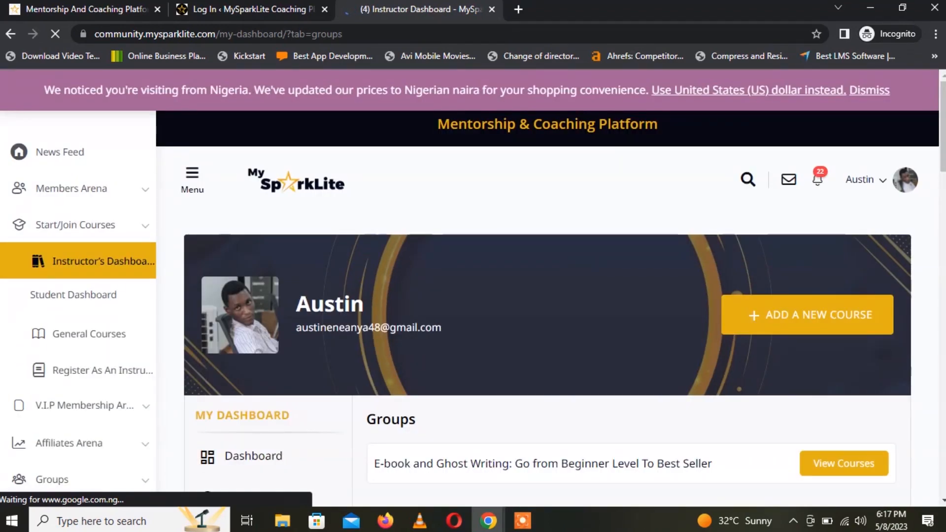
drag(942, 156, 942, 203)
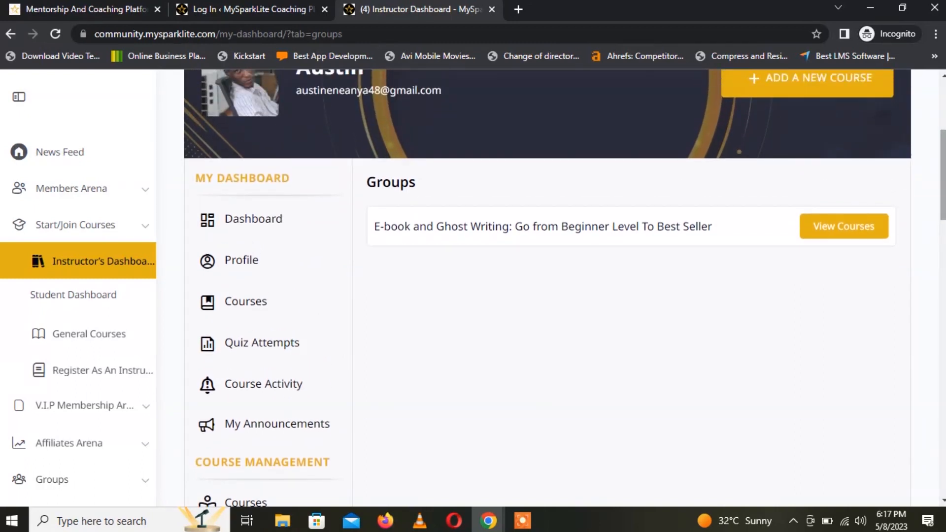
drag(942, 204, 942, 153)
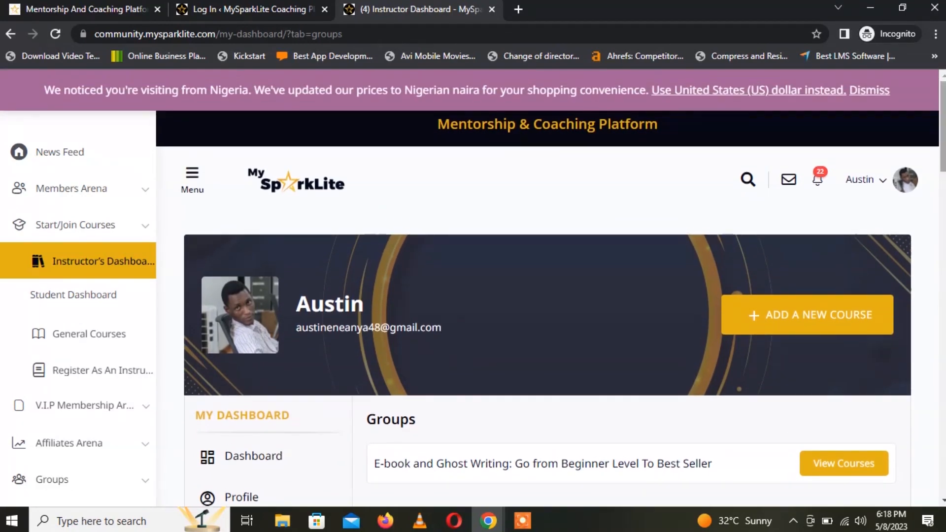